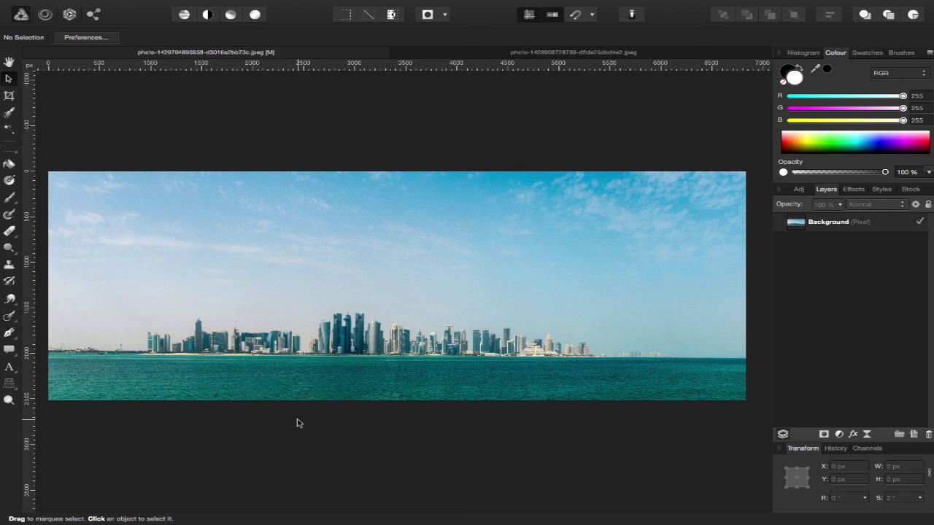
# Compare the clouds photo with the skyline photo, then settle on the skyline view
pyautogui.click(545, 52)
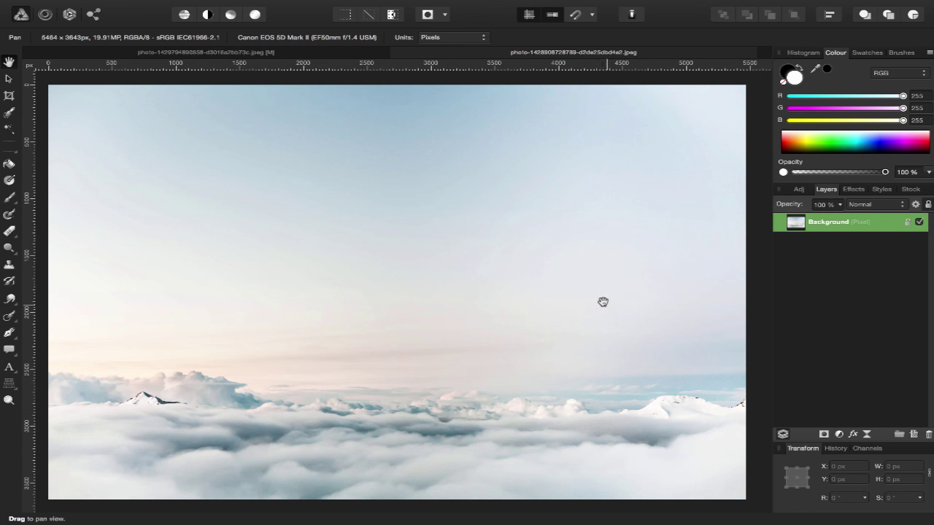
pyautogui.click(339, 54)
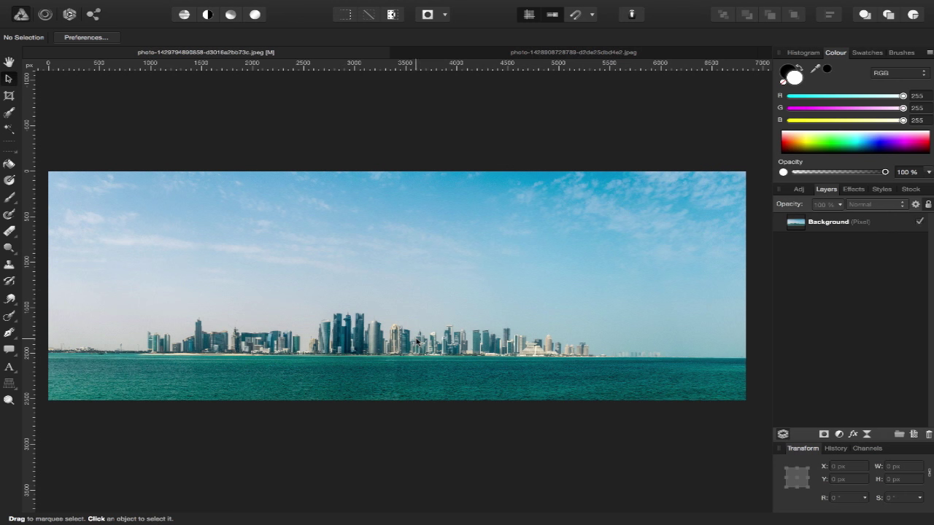
pyautogui.click(539, 54)
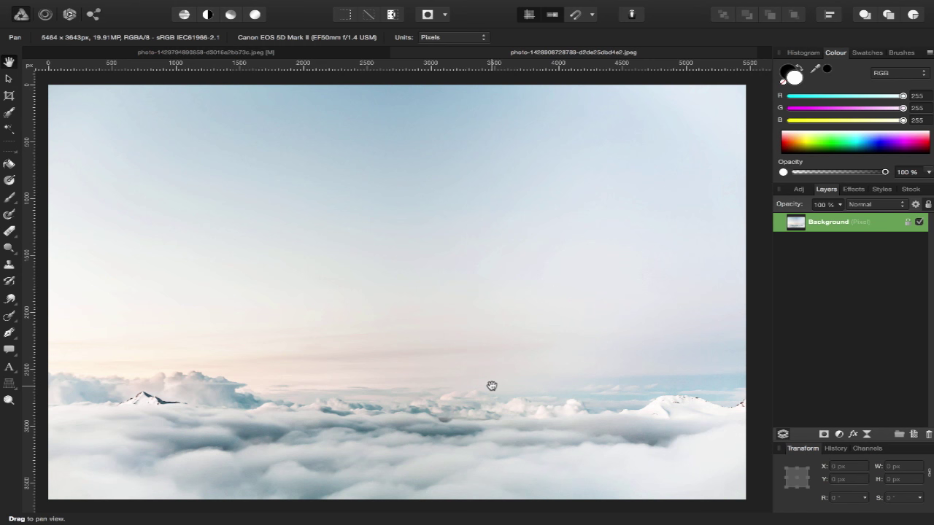
pyautogui.click(353, 52)
pyautogui.scroll(1, 359, 297)
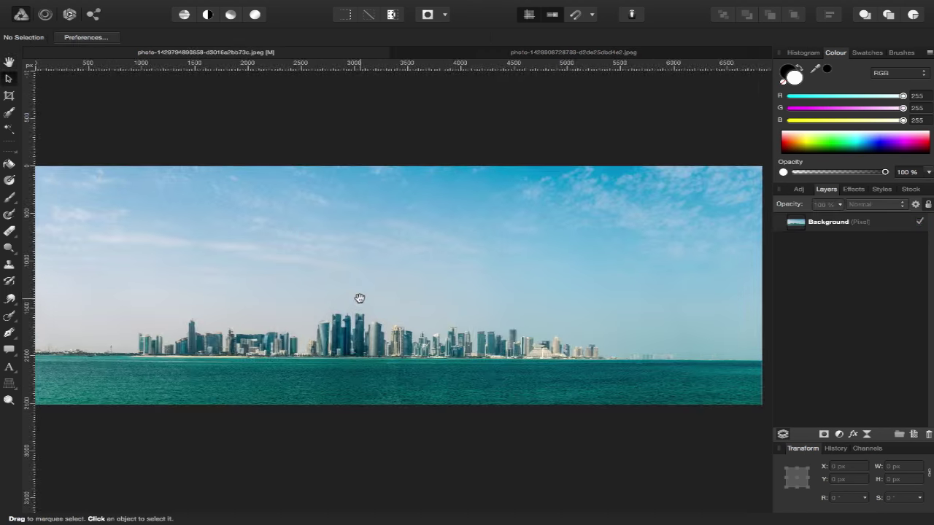
pyautogui.scroll(2, 359, 299)
pyautogui.hscroll(-3, 359, 298)
pyautogui.scroll(-1, 359, 298)
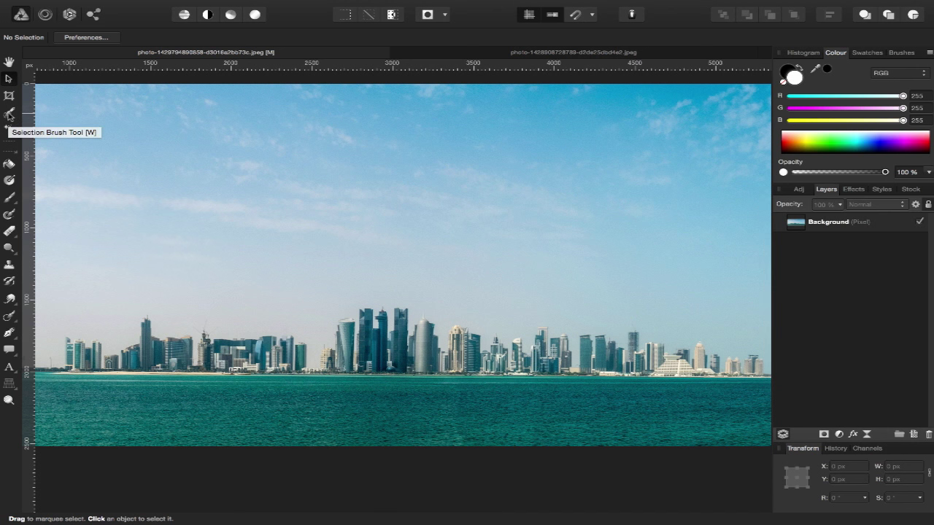
# Paint a Selection Brush selection over the left and central waterfront buildings
pyautogui.click(9, 114)
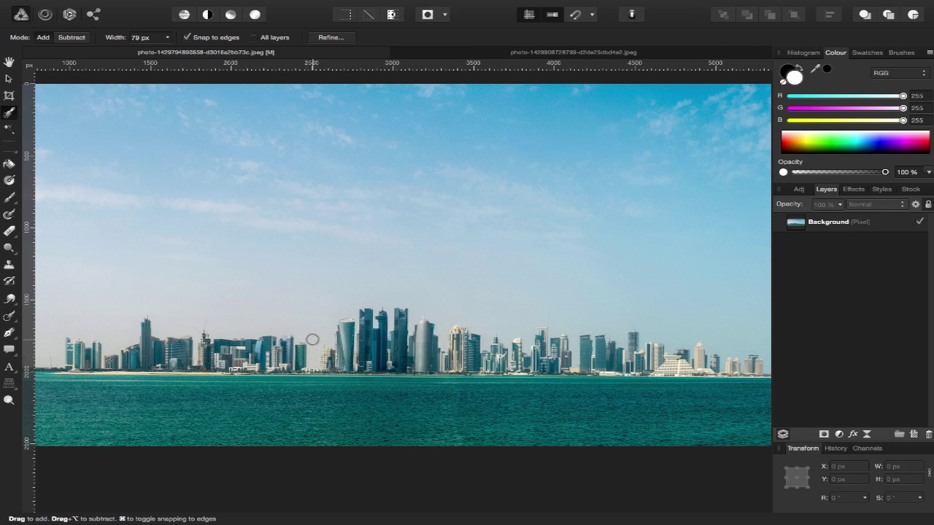
pyautogui.hscroll(-4, 330, 347)
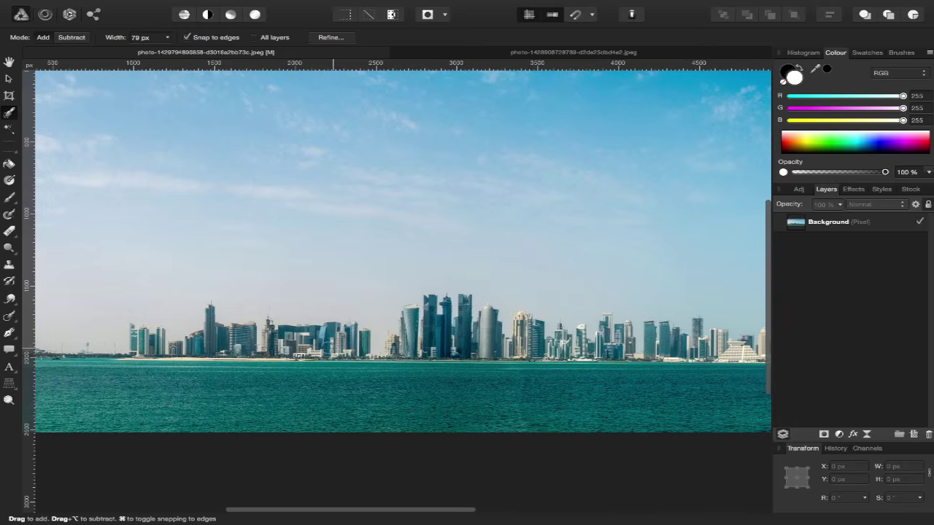
pyautogui.moveTo(204, 337); pyautogui.dragTo(474, 337)
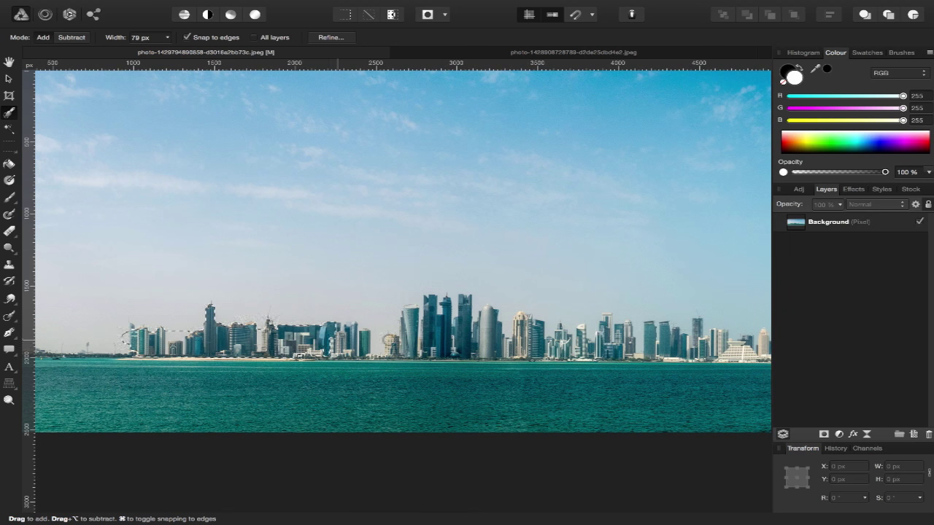
pyautogui.hscroll(2, 474, 336)
pyautogui.hscroll(10, 480, 337)
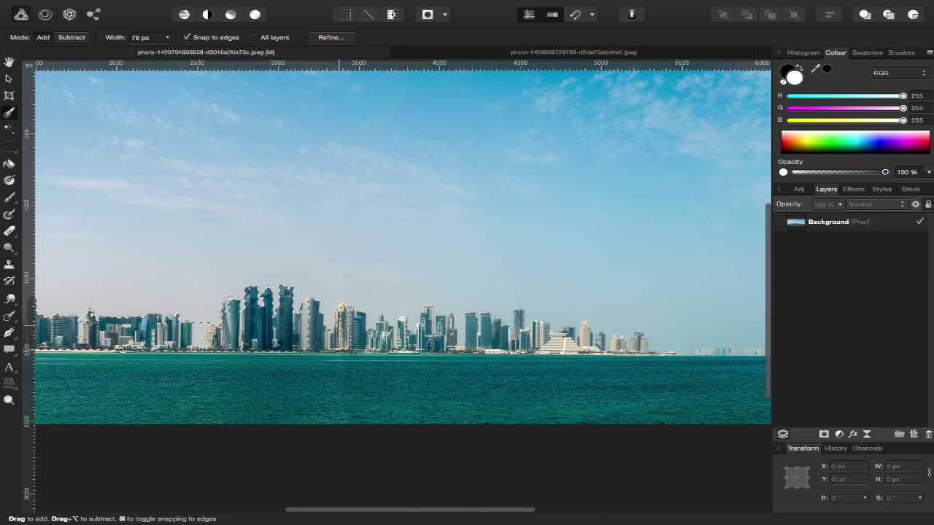
pyautogui.moveTo(480, 337)
pyautogui.mouseDown()
pyautogui.moveTo(462, 335)
pyautogui.moveTo(640, 342)
pyautogui.mouseUp()
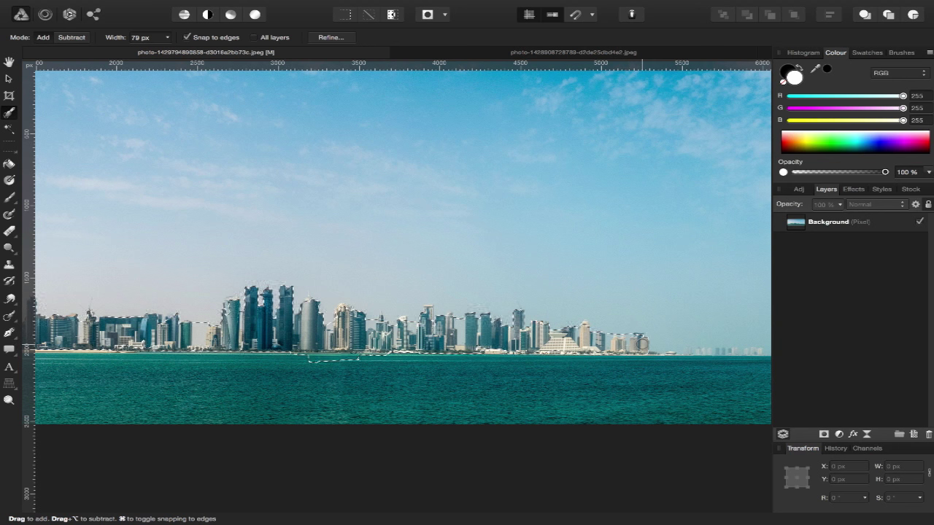
pyautogui.hscroll(15, 529, 345)
pyautogui.scroll(2, 431, 313)
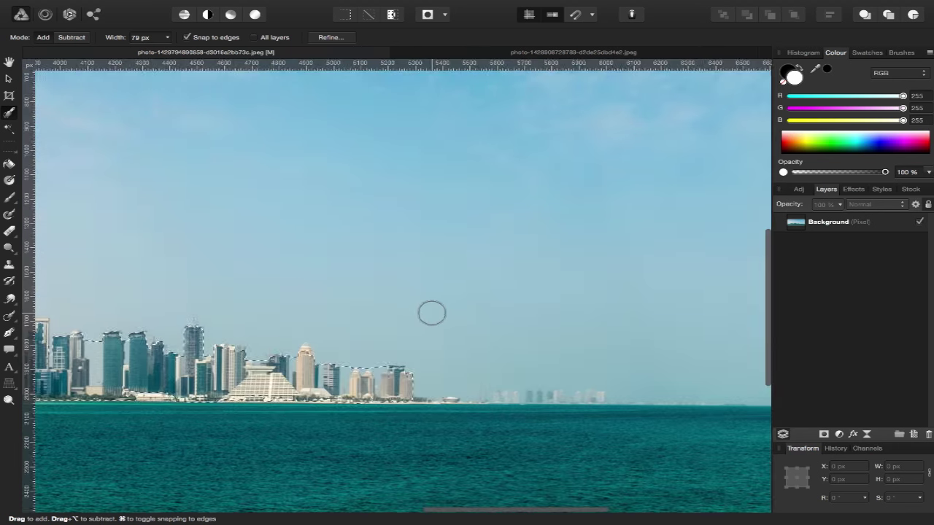
pyautogui.scroll(2, 431, 313)
pyautogui.scroll(2, 431, 313)
# Narrow the brush to 18 px and add the leftmost buildings to the selection
pyautogui.press('[')
pyautogui.press('[')
pyautogui.press('[')
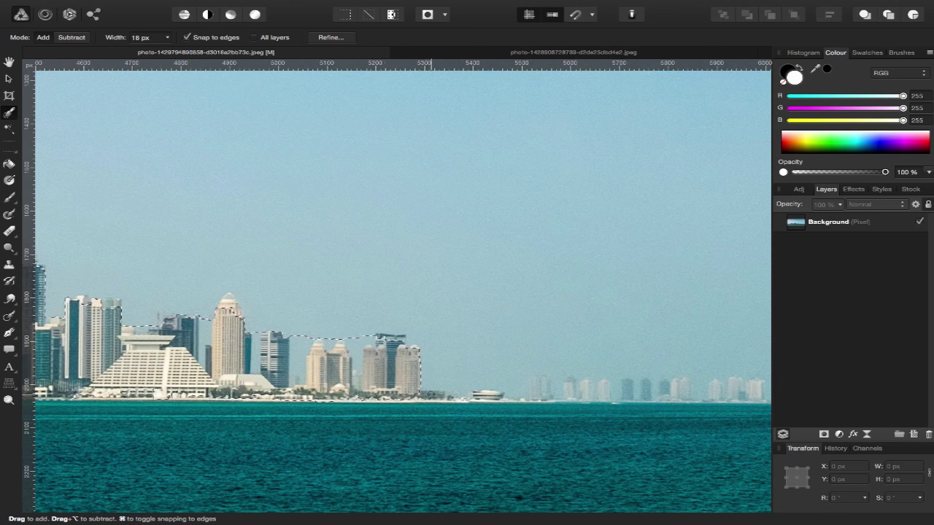
pyautogui.scroll(-3, 430, 395)
pyautogui.hscroll(-2, 426, 341)
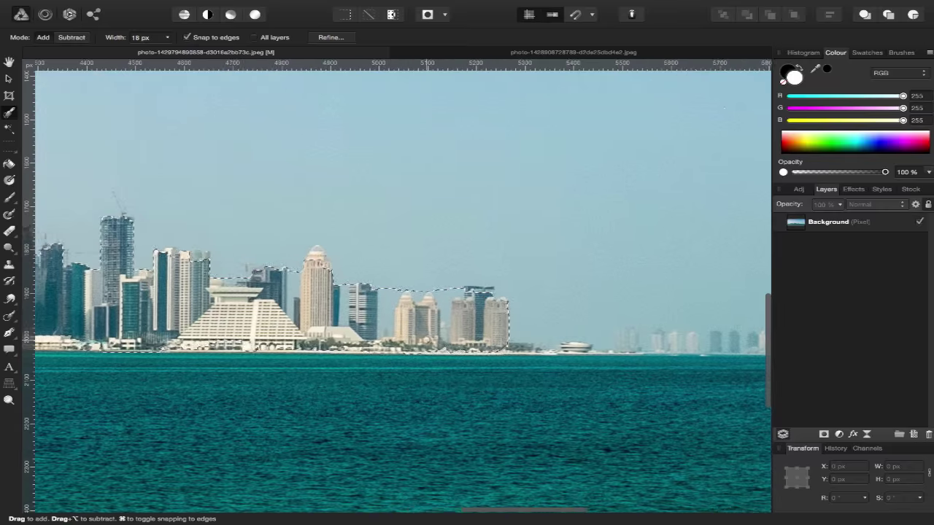
pyautogui.hscroll(-2, 427, 341)
pyautogui.hscroll(-3, 426, 342)
pyautogui.hscroll(-1, 426, 342)
pyautogui.scroll(2, 427, 341)
pyautogui.hscroll(-2, 427, 341)
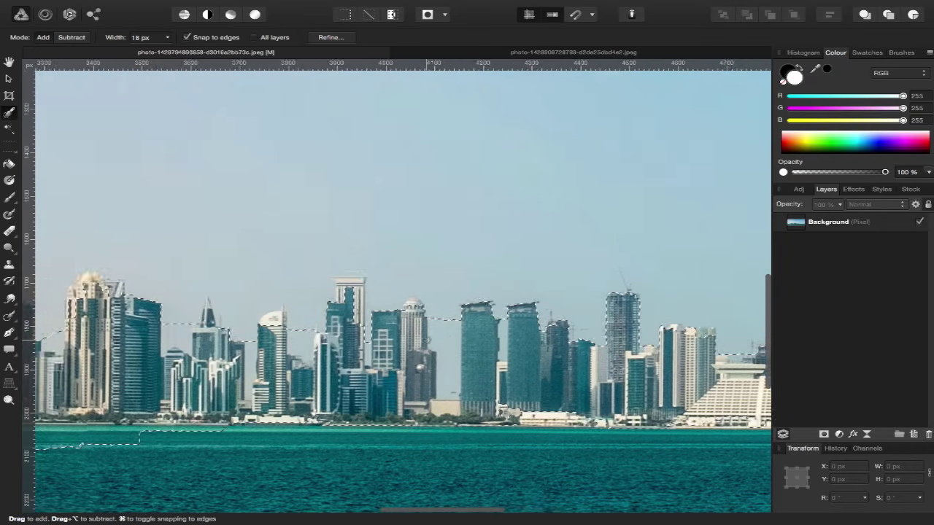
pyautogui.hscroll(-3, 427, 340)
pyautogui.hscroll(-2, 427, 341)
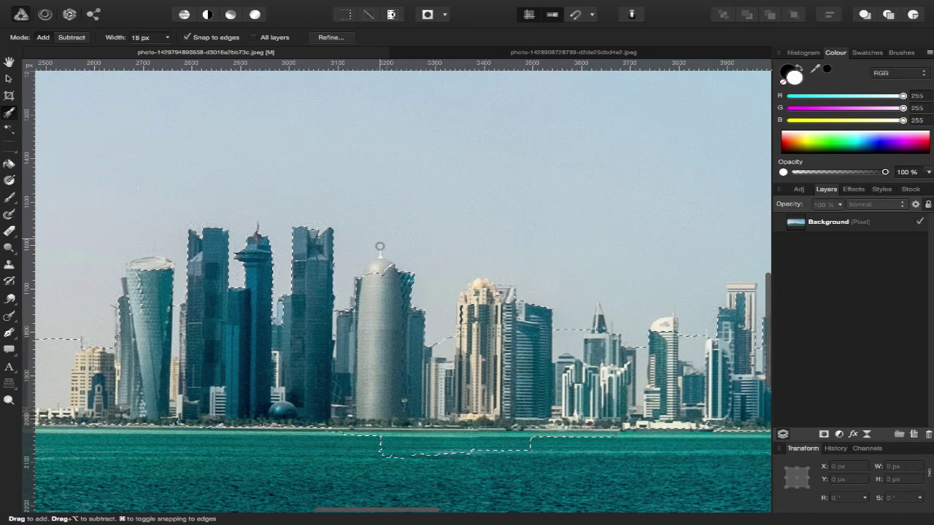
pyautogui.hscroll(-3, 368, 241)
pyautogui.hscroll(-3, 284, 310)
pyautogui.hscroll(-2, 284, 310)
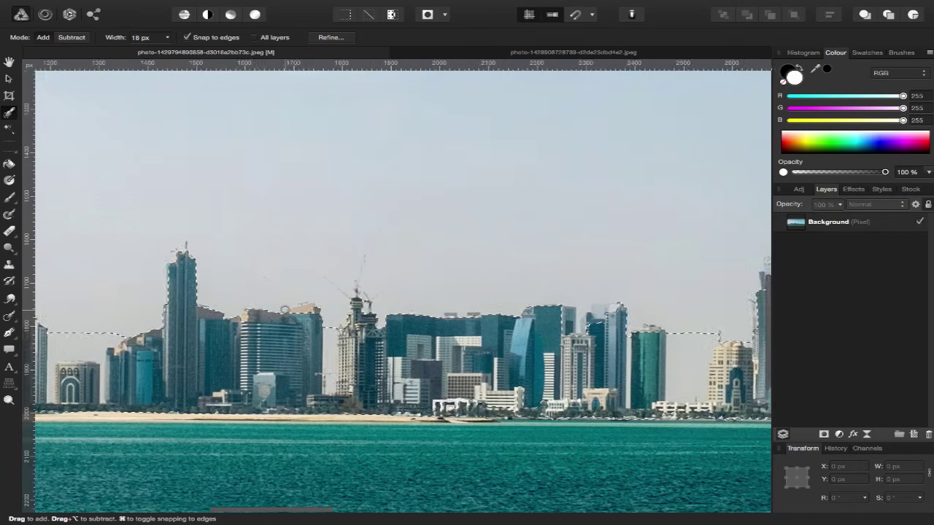
pyautogui.hscroll(-1, 284, 310)
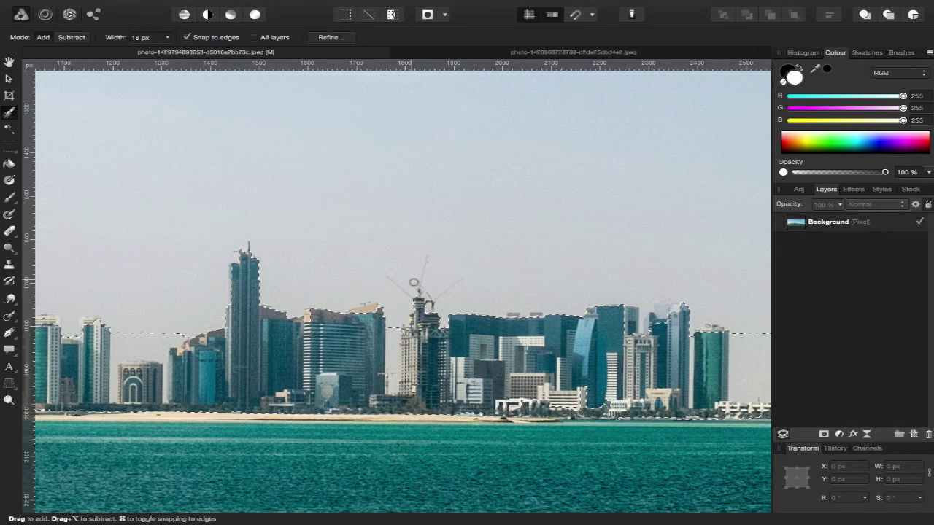
pyautogui.hscroll(-3, 249, 256)
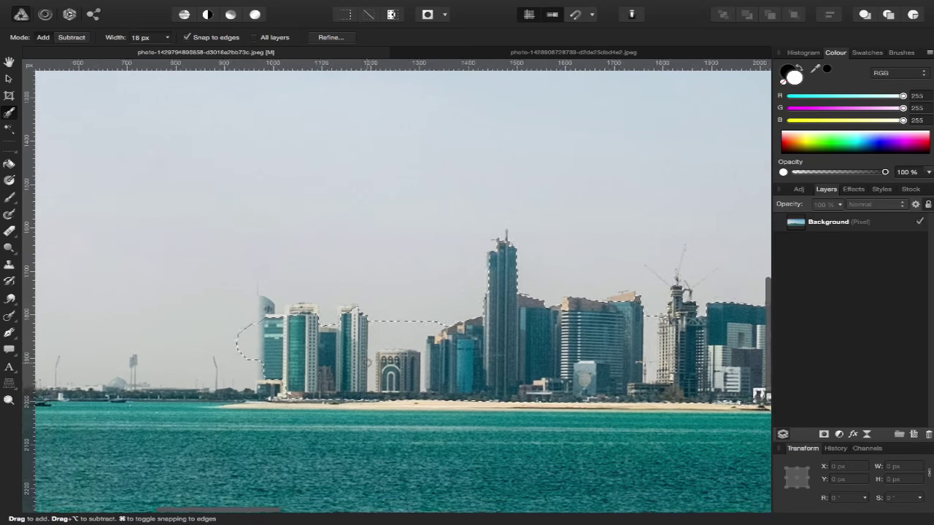
pyautogui.moveTo(175, 314); pyautogui.dragTo(366, 363)
pyautogui.hscroll(1, 366, 363)
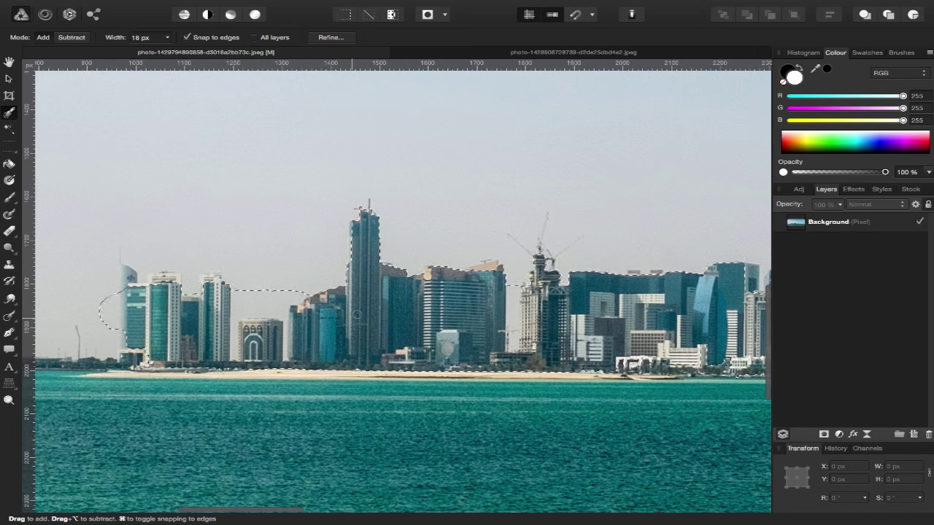
# Check the clouds photo, then pan right along the skyline selection
pyautogui.click(487, 52)
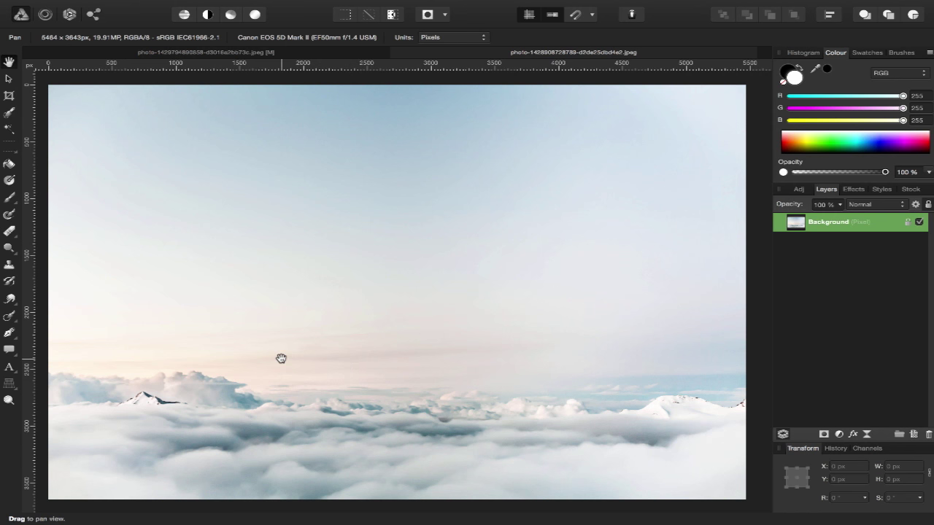
pyautogui.click(363, 51)
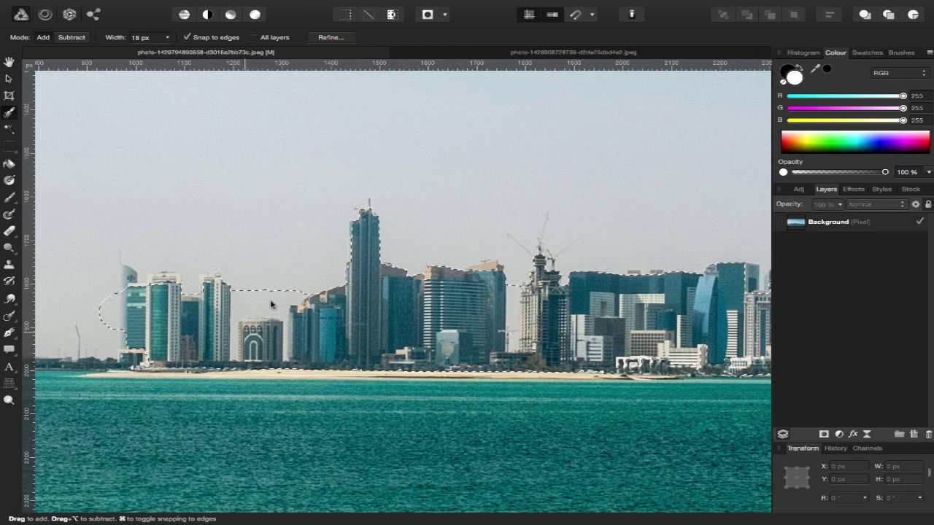
pyautogui.hscroll(5, 277, 337)
pyautogui.hscroll(10, 278, 334)
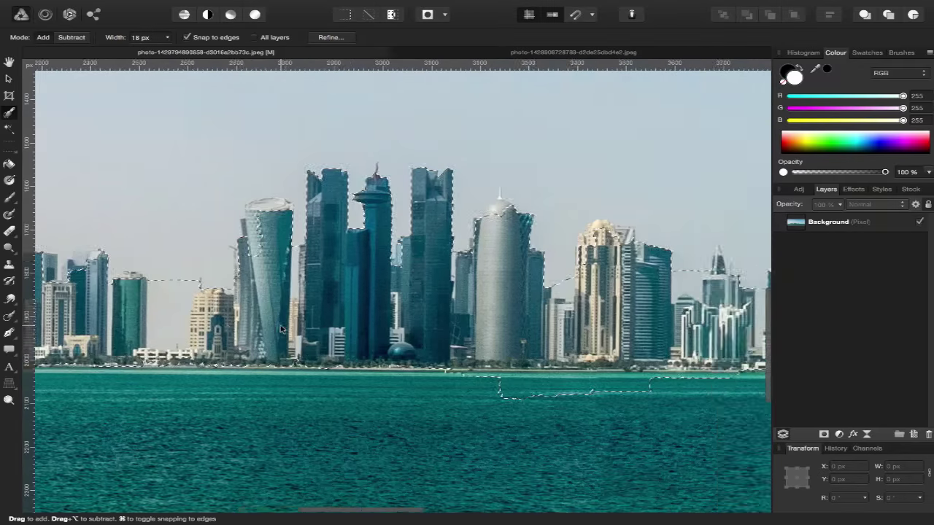
pyautogui.hscroll(10, 280, 330)
pyautogui.hscroll(6, 281, 330)
pyautogui.hscroll(8, 241, 292)
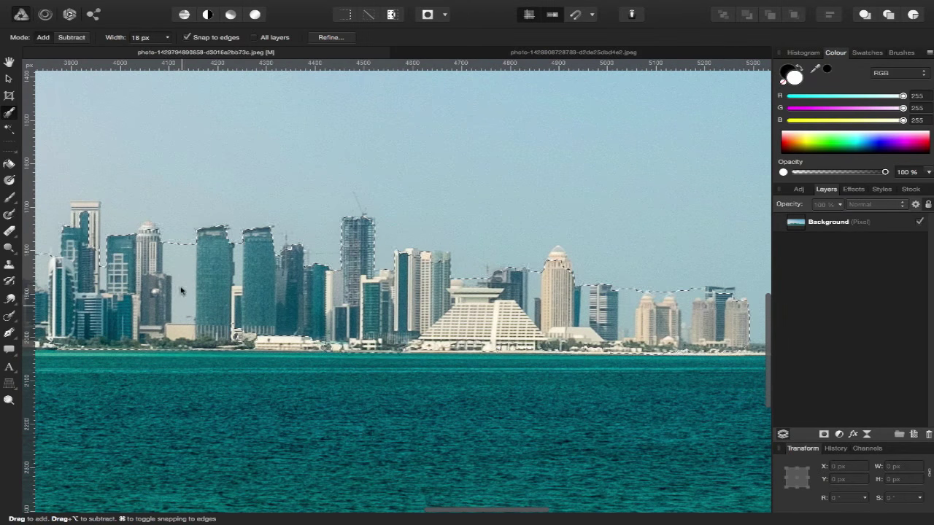
pyautogui.hscroll(8, 268, 296)
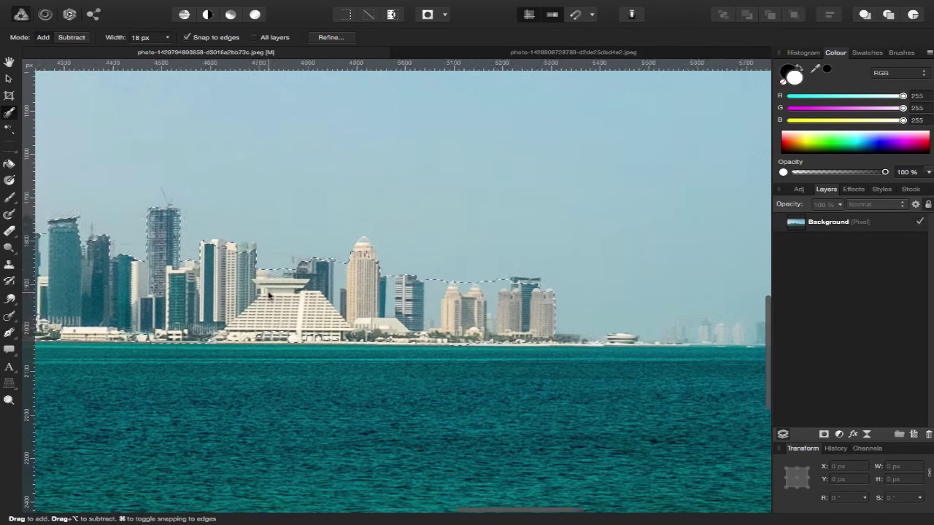
pyautogui.hscroll(2, 267, 298)
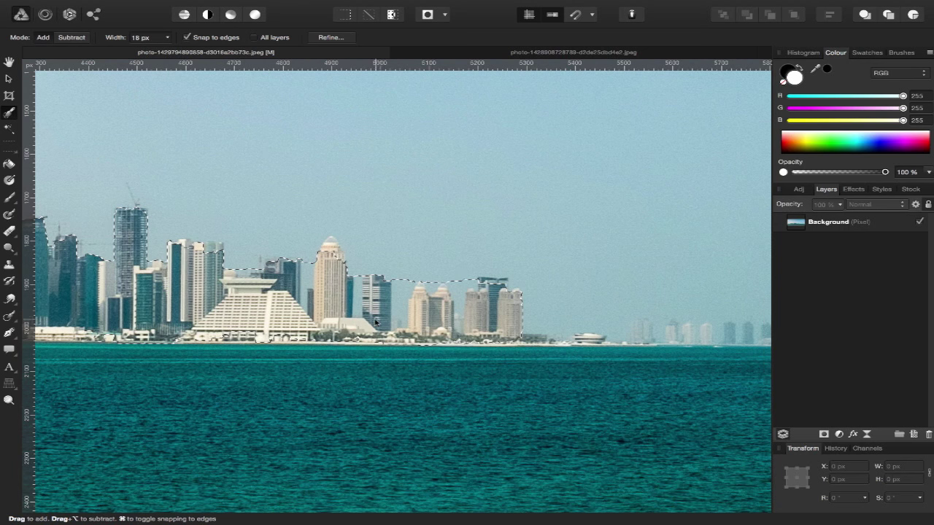
pyautogui.hscroll(2, 410, 316)
pyautogui.scroll(-2, 379, 306)
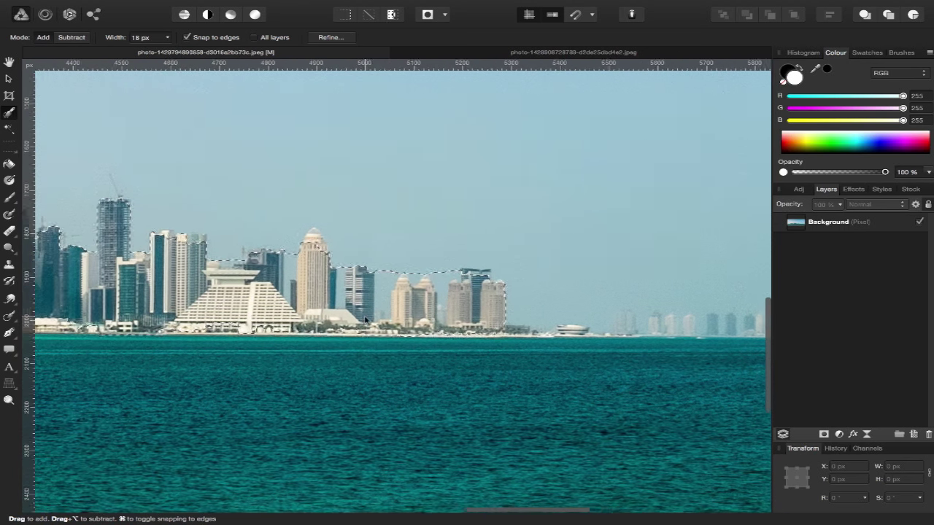
# Review the selection out to the beige domed towers and shrink the brush to 14 px
pyautogui.hscroll(-3, 347, 284)
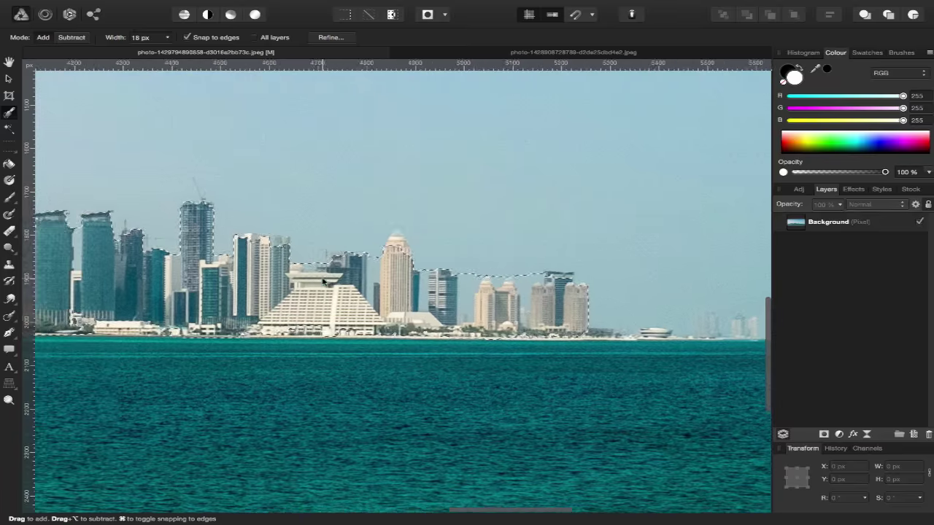
pyautogui.hscroll(-15, 324, 281)
pyautogui.hscroll(-7, 323, 281)
pyautogui.hscroll(-3, 323, 281)
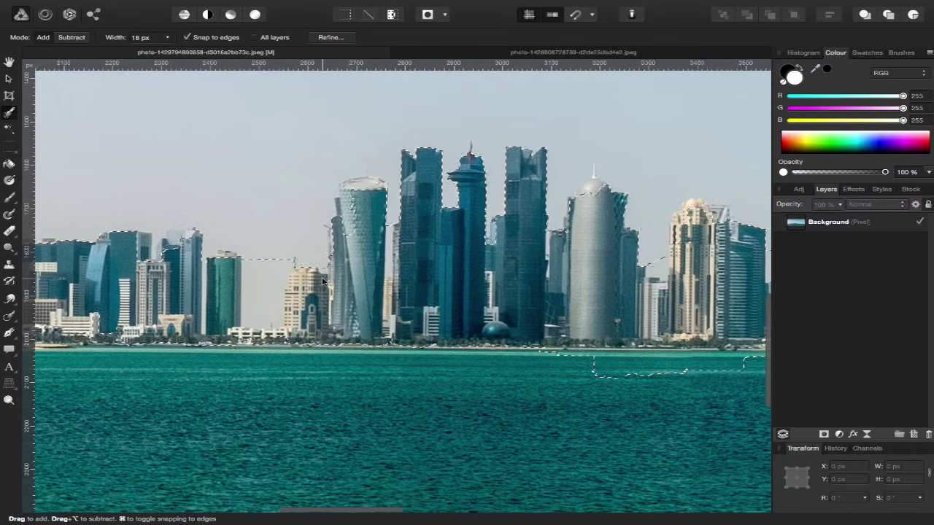
pyautogui.hscroll(-6, 323, 281)
pyautogui.hscroll(-5, 324, 281)
pyautogui.hscroll(-6, 324, 281)
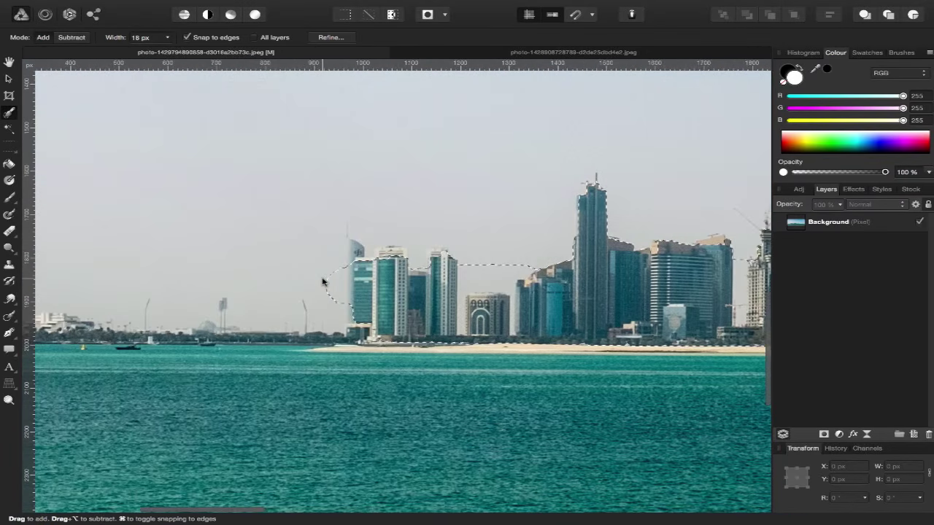
pyautogui.hscroll(5, 323, 281)
pyautogui.hscroll(5, 323, 281)
pyautogui.hscroll(5, 323, 280)
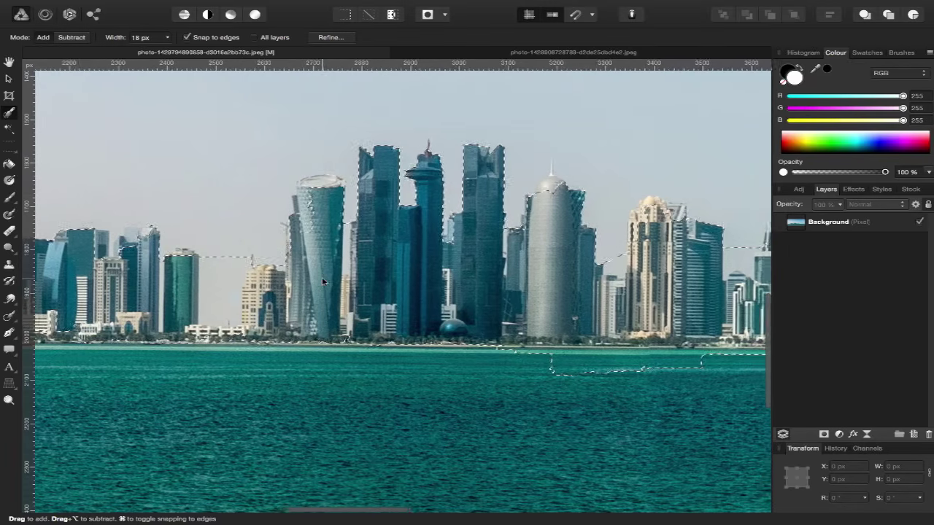
pyautogui.hscroll(5, 323, 281)
pyautogui.hscroll(5, 323, 280)
pyautogui.hscroll(5, 323, 281)
pyautogui.hscroll(5, 323, 281)
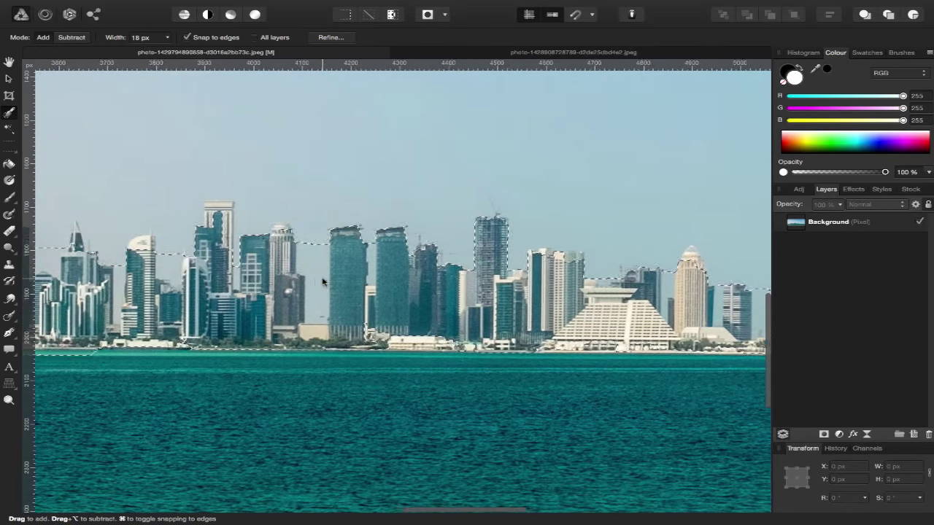
pyautogui.hscroll(5, 323, 281)
pyautogui.hscroll(5, 323, 280)
pyautogui.hscroll(2, 323, 280)
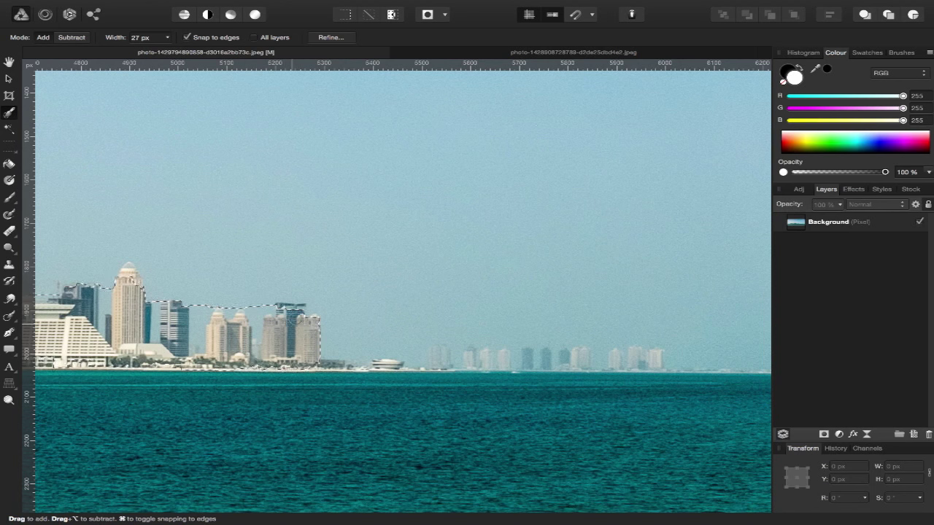
pyautogui.scroll(2, 295, 314)
pyautogui.scroll(2, 296, 316)
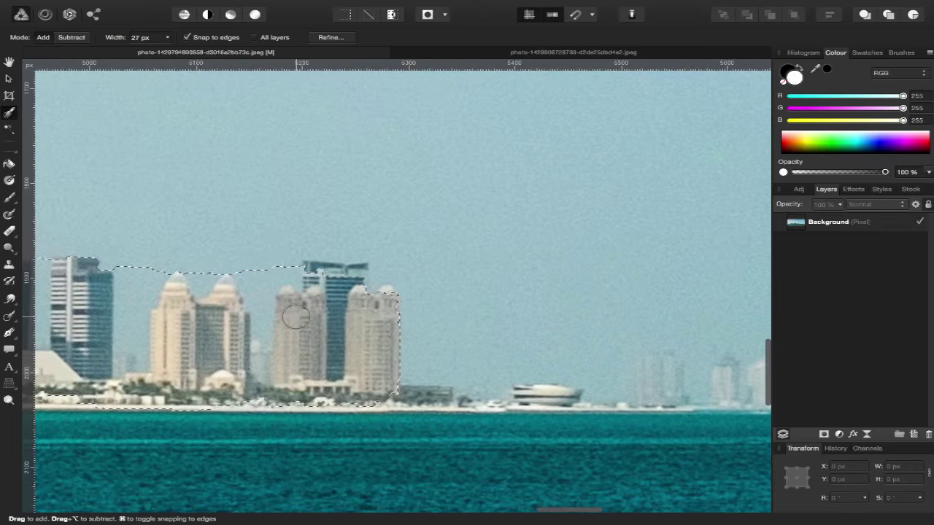
pyautogui.press('[')
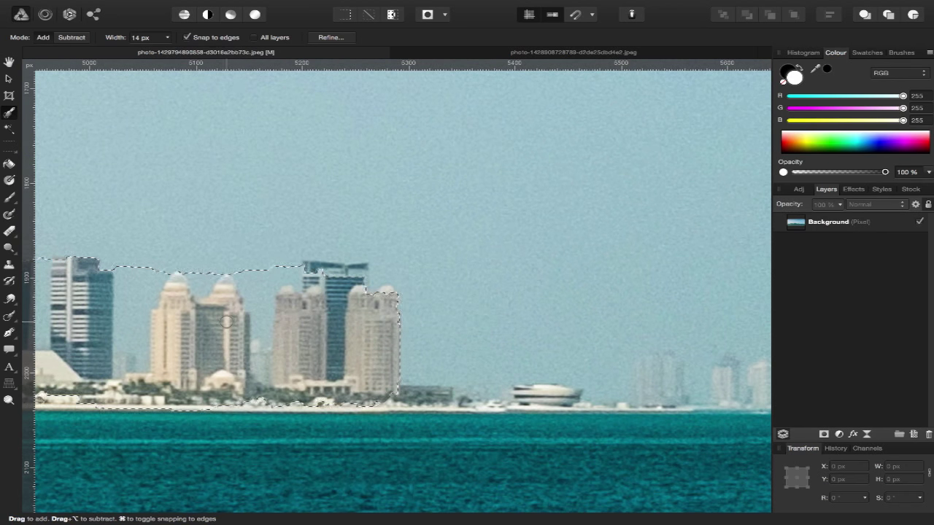
# Subtract the sky gap between buildings from the skyline selection
pyautogui.hscroll(-3, 226, 321)
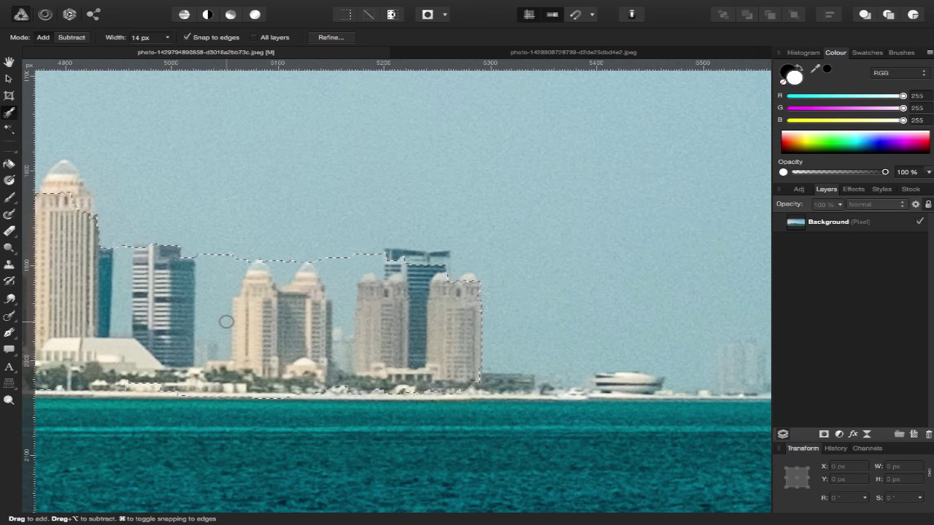
pyautogui.moveTo(215, 282); pyautogui.dragTo(211, 295)
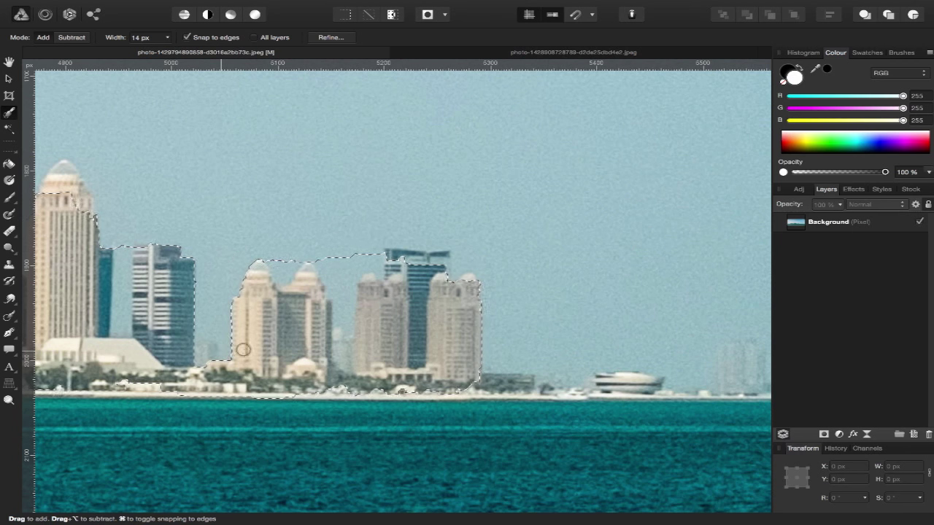
pyautogui.hscroll(-10, 339, 359)
pyautogui.hscroll(5, 340, 358)
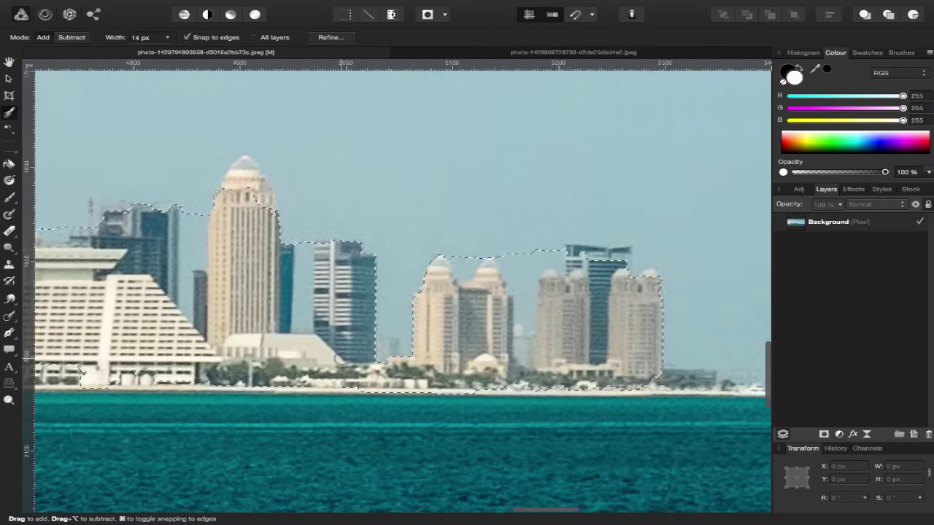
pyautogui.hscroll(14, 340, 358)
pyautogui.hscroll(-7, 342, 358)
pyautogui.hscroll(-4, 379, 339)
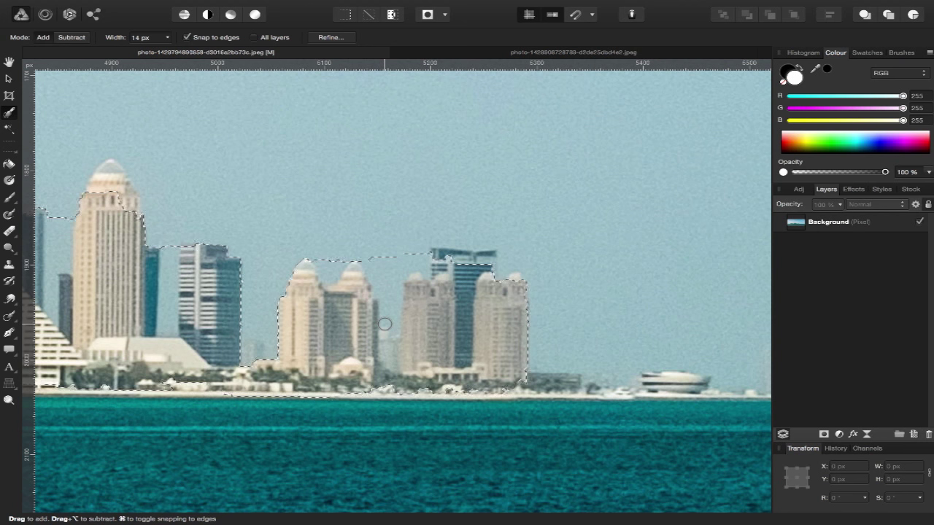
pyautogui.scroll(3, 487, 271)
pyautogui.hscroll(8, 486, 272)
# Reduce the Selection Brush width to 20 px while panning along the skyline
pyautogui.press('[')
pyautogui.press('[')
pyautogui.hscroll(5, 437, 241)
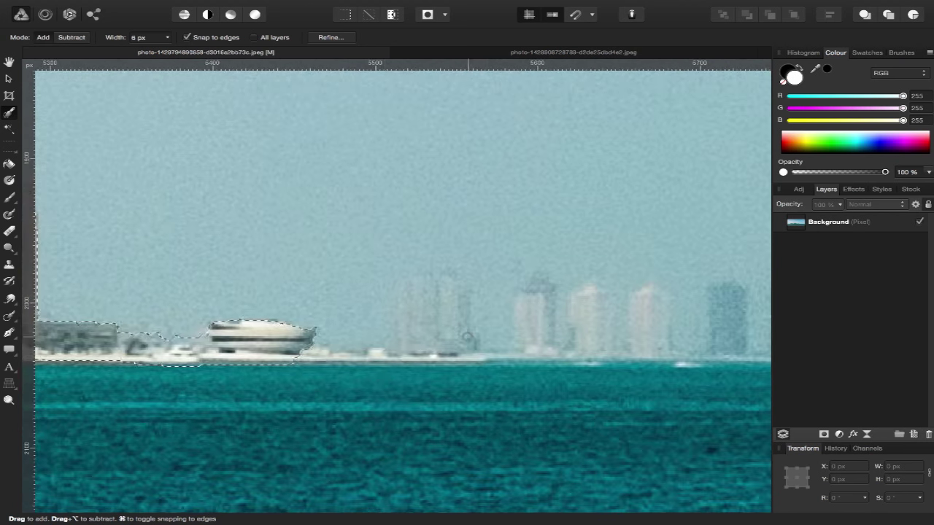
pyautogui.hscroll(-6, 401, 211)
pyautogui.hscroll(-4, 360, 177)
pyautogui.hscroll(-4, 359, 177)
pyautogui.hscroll(-1, 360, 177)
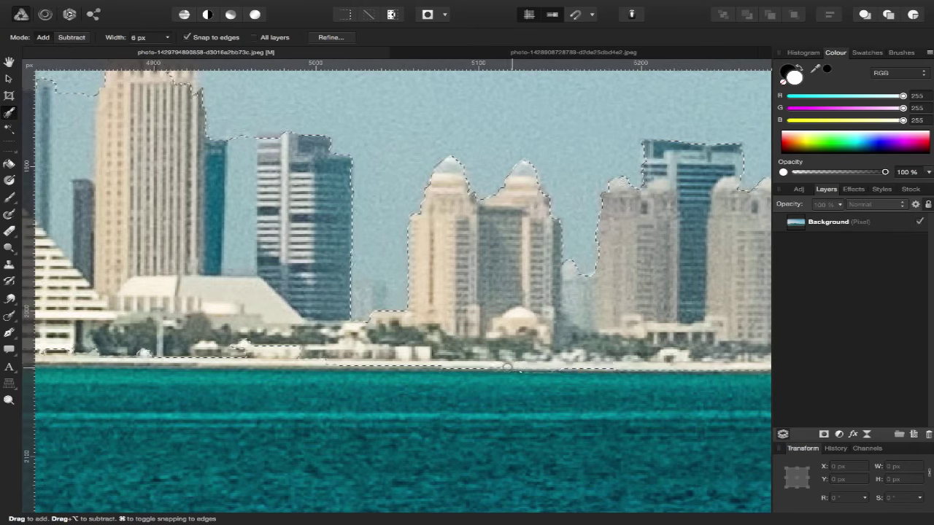
pyautogui.hscroll(-4, 394, 219)
pyautogui.hscroll(-4, 406, 244)
pyautogui.hscroll(-10, 573, 219)
pyautogui.scroll(3, 573, 219)
pyautogui.hscroll(2, 377, 447)
pyautogui.scroll(1, 377, 446)
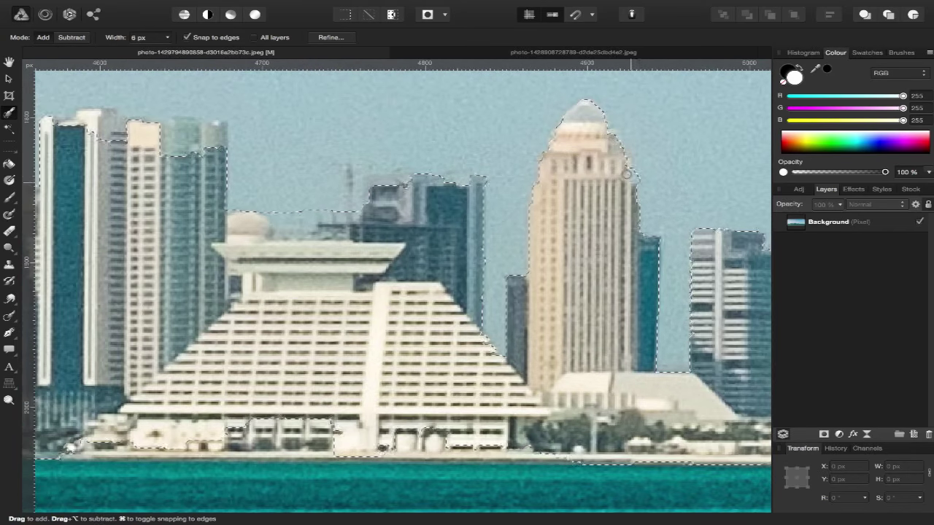
pyautogui.hscroll(-11, 364, 306)
pyautogui.scroll(3, 364, 306)
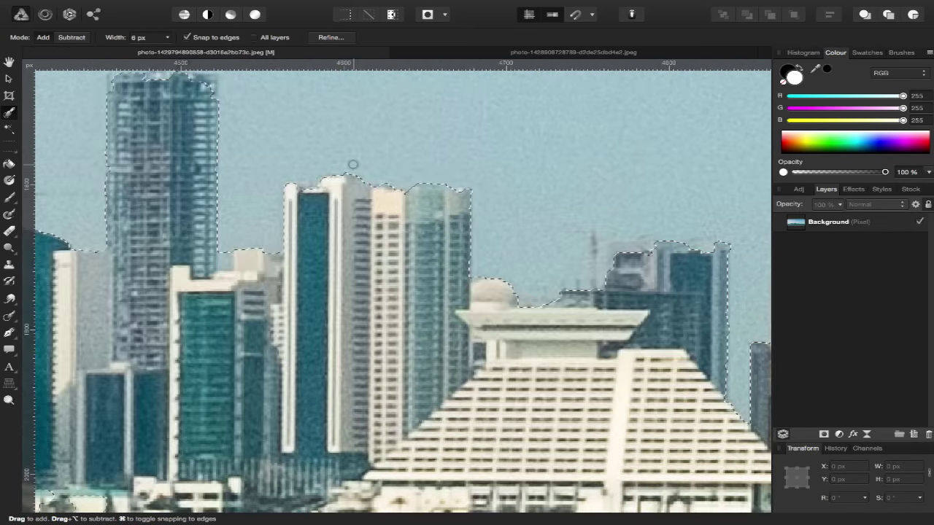
pyautogui.hscroll(-3, 350, 162)
pyautogui.hscroll(-12, 416, 156)
pyautogui.scroll(3, 415, 157)
pyautogui.hscroll(-5, 408, 219)
pyautogui.scroll(3, 387, 292)
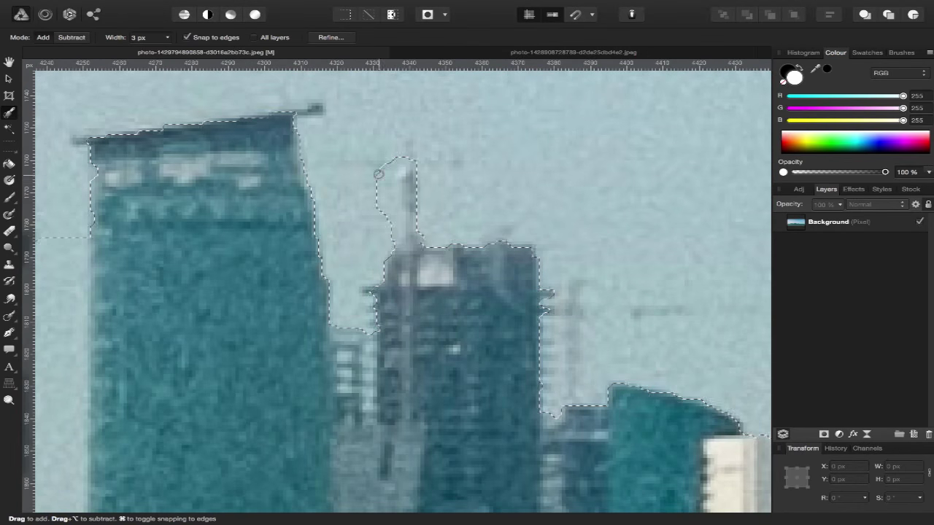
pyautogui.scroll(-2, 387, 292)
pyautogui.scroll(-3, 385, 297)
pyautogui.hscroll(-5, 385, 296)
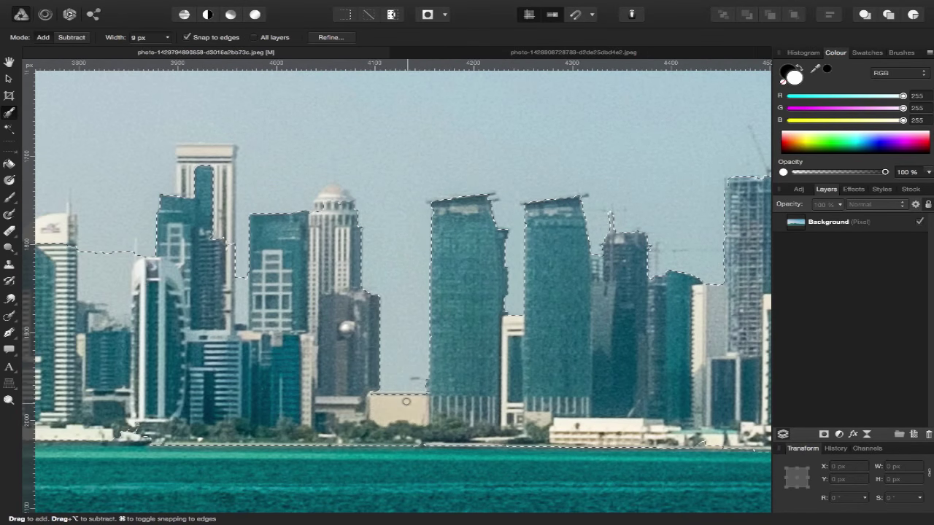
pyautogui.hscroll(-6, 445, 218)
pyautogui.scroll(1, 445, 219)
pyautogui.hscroll(-4, 445, 218)
pyautogui.hscroll(-3, 447, 219)
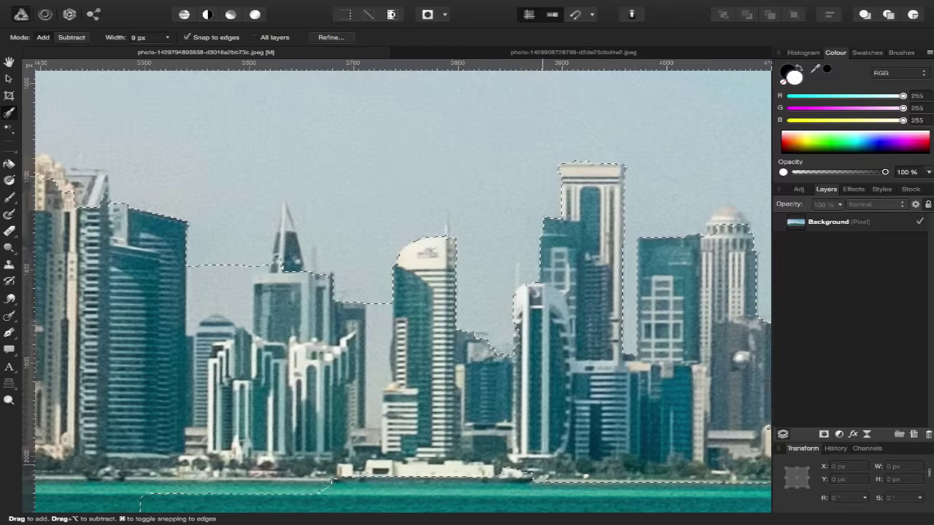
pyautogui.hscroll(-5, 449, 219)
pyautogui.hscroll(-8, 451, 218)
pyautogui.scroll(-4, 453, 218)
pyautogui.hscroll(-3, 453, 218)
pyautogui.scroll(-3, 453, 218)
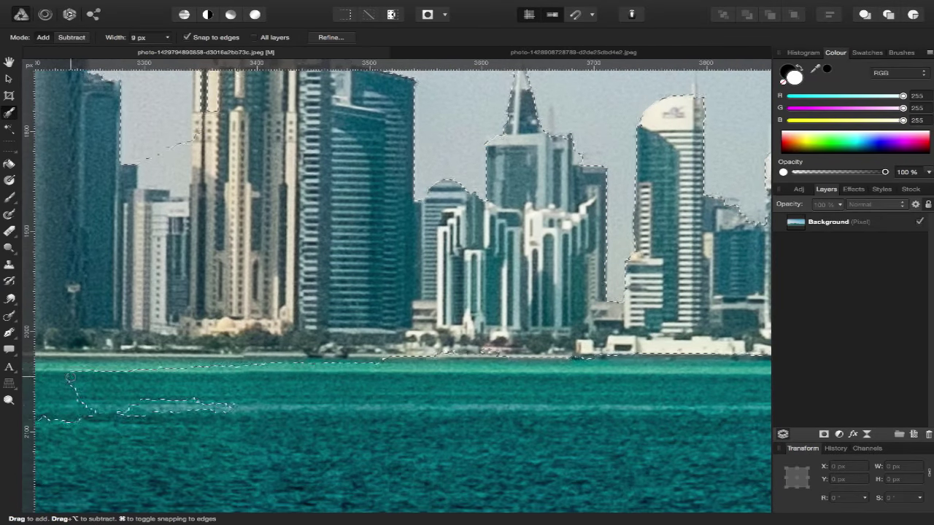
pyautogui.hscroll(-7, 332, 348)
pyautogui.scroll(6, 332, 349)
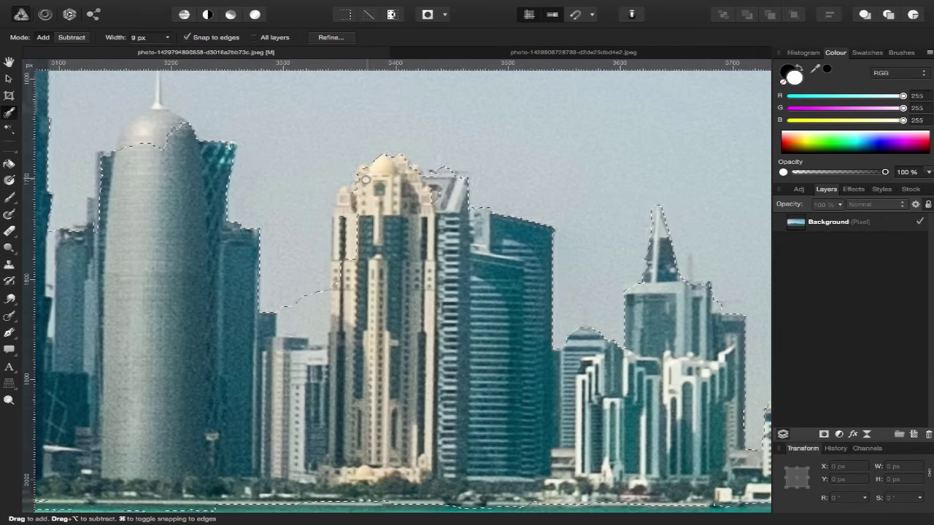
pyautogui.hscroll(-1, 418, 278)
pyautogui.hscroll(-3, 418, 278)
pyautogui.scroll(-2, 418, 278)
pyautogui.scroll(3, 418, 278)
pyautogui.hscroll(-3, 418, 279)
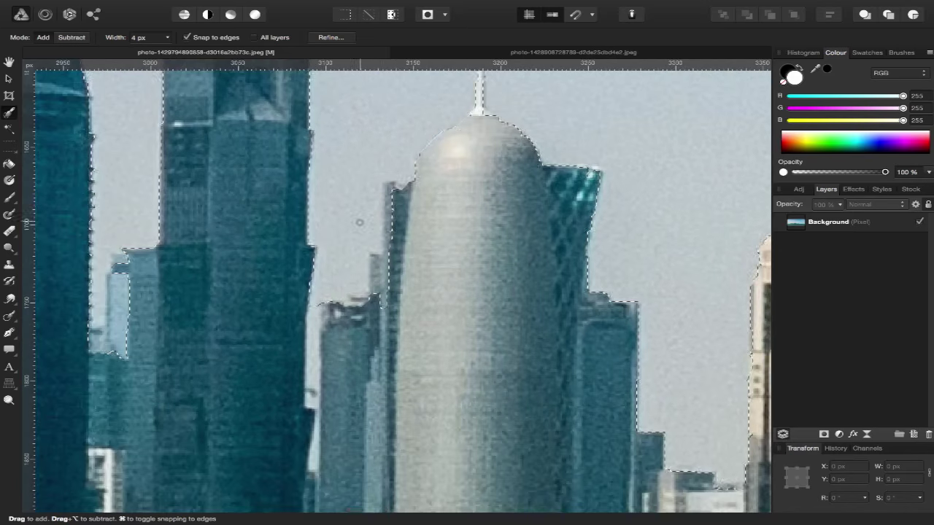
pyautogui.hscroll(-2, 418, 279)
pyautogui.scroll(2, 418, 278)
pyautogui.hscroll(-3, 418, 279)
pyautogui.scroll(-2, 398, 292)
pyautogui.scroll(2, 398, 292)
pyautogui.hscroll(-3, 397, 292)
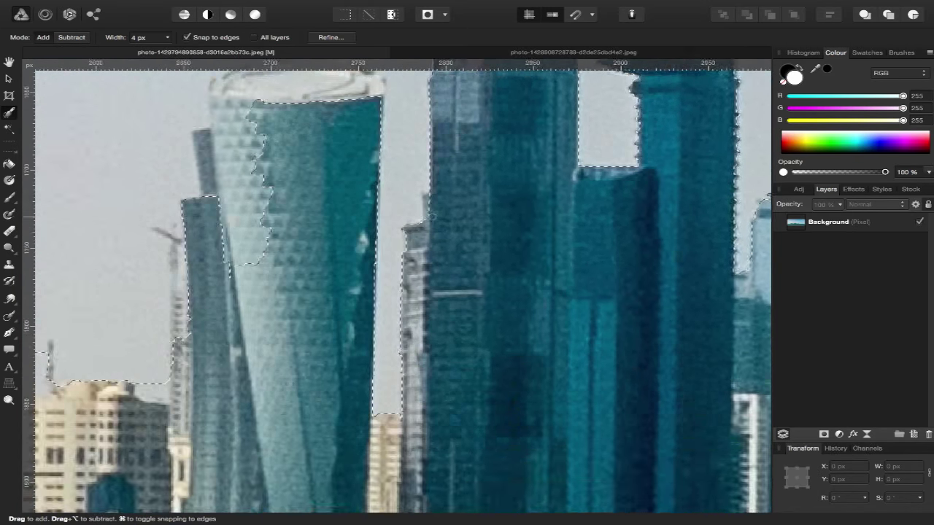
pyautogui.hscroll(-2, 398, 291)
pyautogui.scroll(1, 398, 292)
pyautogui.scroll(-3, 425, 385)
pyautogui.hscroll(-3, 426, 384)
pyautogui.scroll(-3, 425, 385)
pyautogui.hscroll(-2, 425, 384)
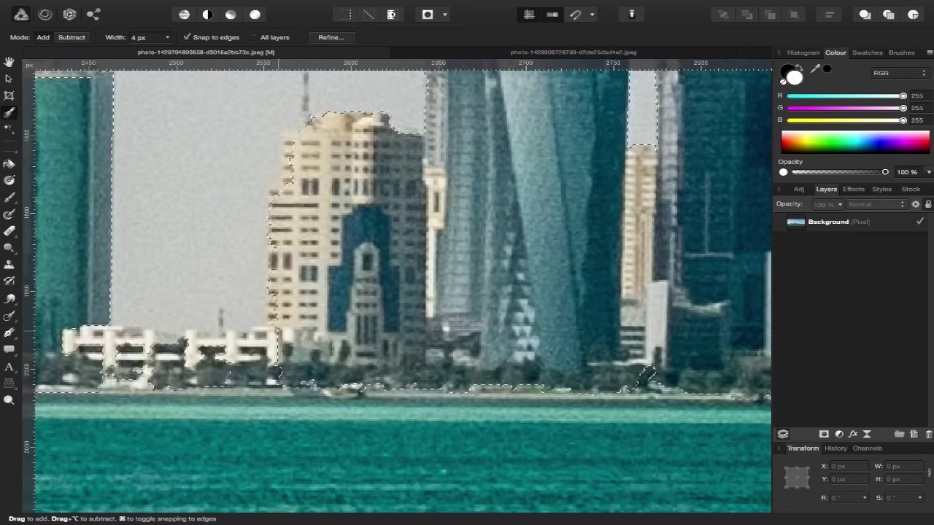
pyautogui.hscroll(-1, 425, 385)
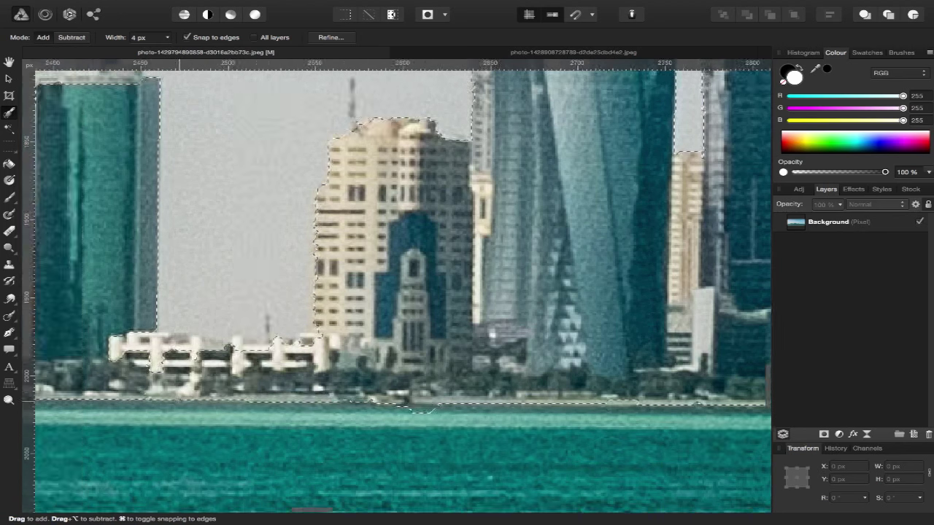
pyautogui.hscroll(-5, 426, 384)
pyautogui.scroll(2, 425, 384)
pyautogui.hscroll(-2, 281, 339)
pyautogui.scroll(1, 281, 339)
pyautogui.hscroll(-3, 281, 338)
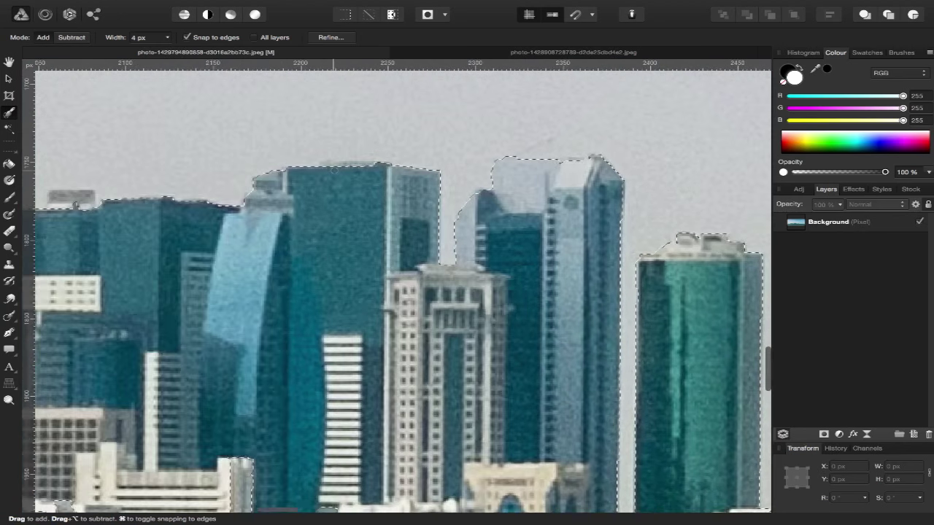
pyautogui.hscroll(-3, 280, 339)
pyautogui.scroll(1, 281, 339)
pyautogui.hscroll(-2, 272, 173)
pyautogui.hscroll(-5, 271, 173)
pyautogui.scroll(1, 271, 172)
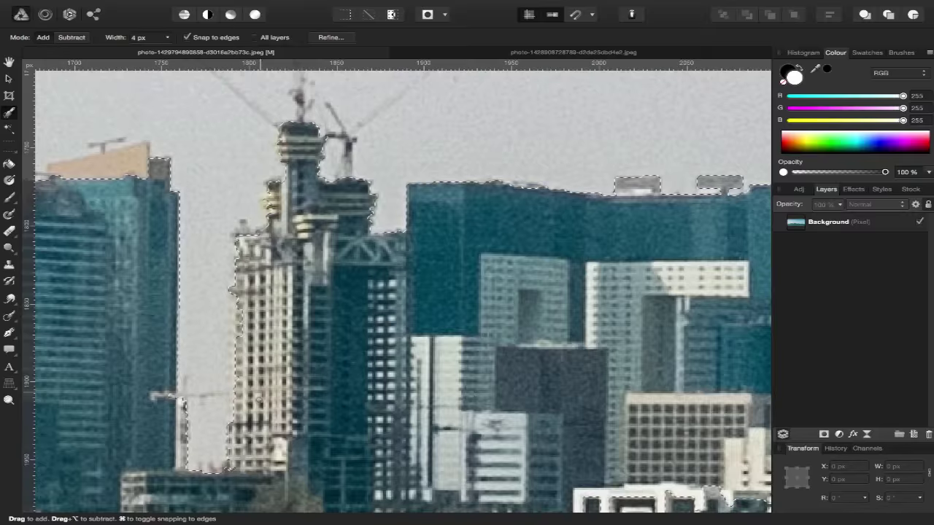
pyautogui.hscroll(-4, 276, 162)
pyautogui.hscroll(-2, 276, 162)
pyautogui.scroll(-1, 276, 162)
pyautogui.hscroll(-3, 276, 162)
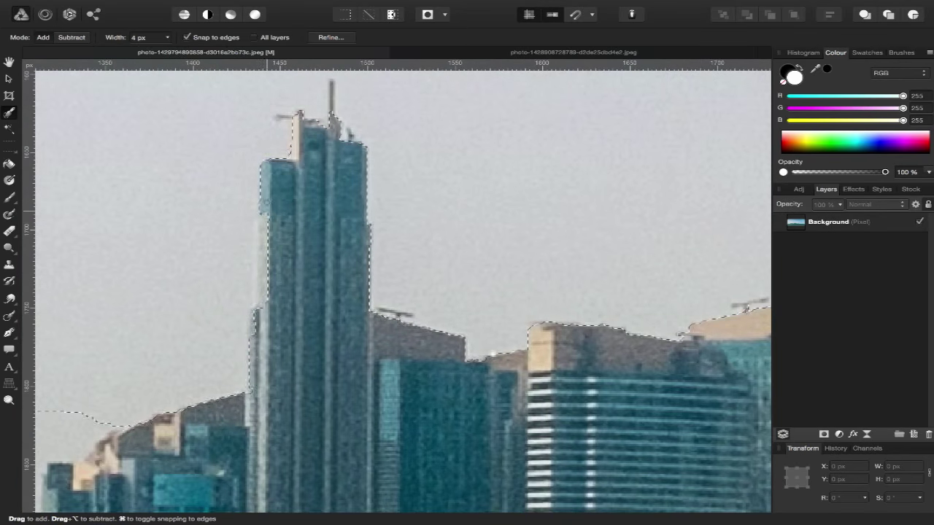
pyautogui.hscroll(-3, 276, 162)
pyautogui.hscroll(-2, 284, 238)
pyautogui.hscroll(-2, 283, 238)
pyautogui.scroll(1, 284, 238)
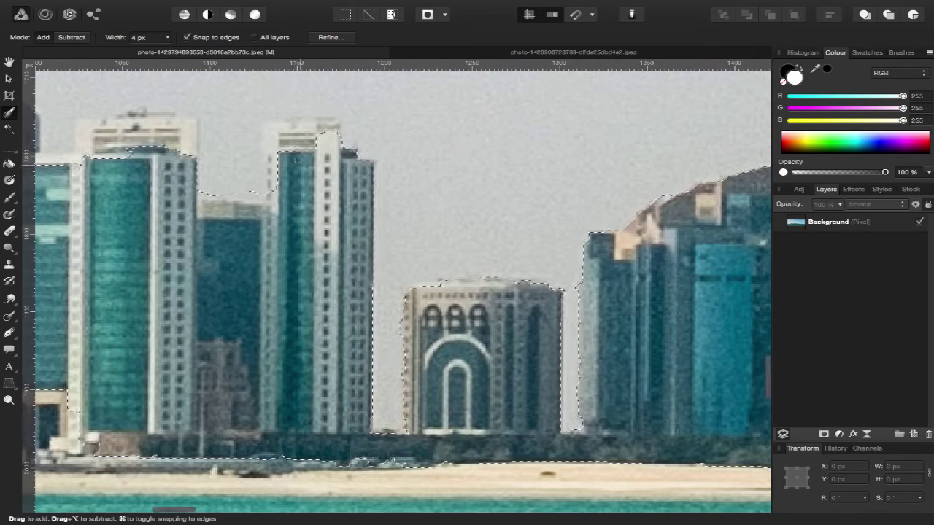
pyautogui.hscroll(-1, 284, 237)
pyautogui.hscroll(-2, 219, 356)
pyautogui.hscroll(-2, 219, 356)
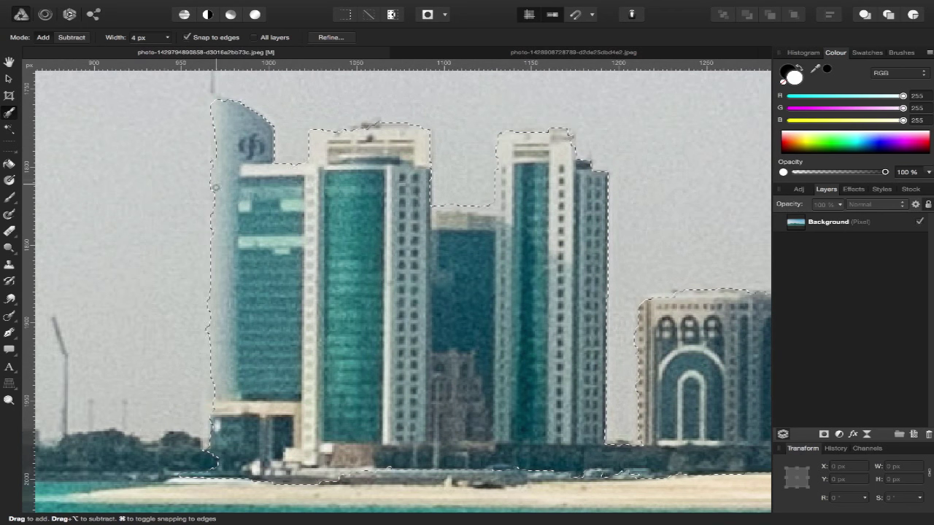
# Paint the lower-left building and shoreline into the selection
pyautogui.moveTo(210, 193); pyautogui.dragTo(216, 461)
pyautogui.scroll(-3, 396, 391)
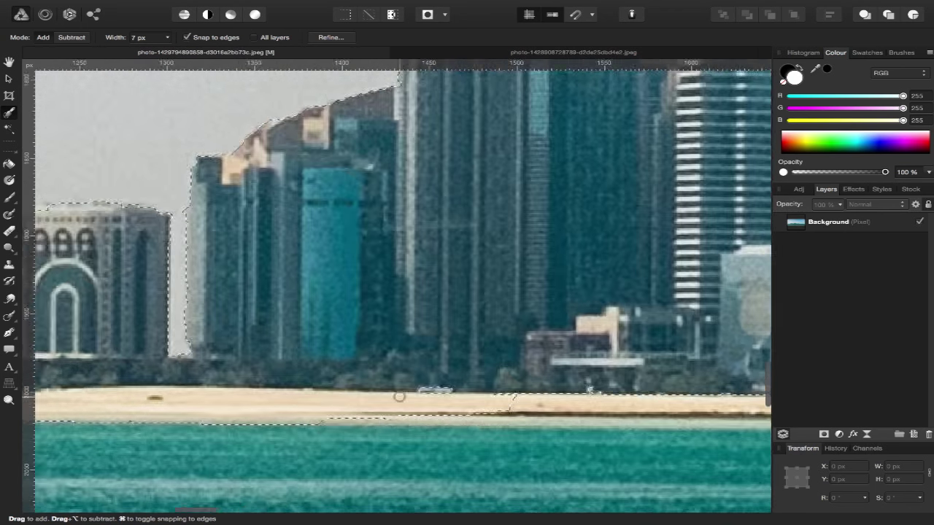
pyautogui.hscroll(5, 469, 411)
pyautogui.hscroll(5, 432, 395)
# Paint the central tower's domed top into the skyline selection
pyautogui.hscroll(5, 433, 394)
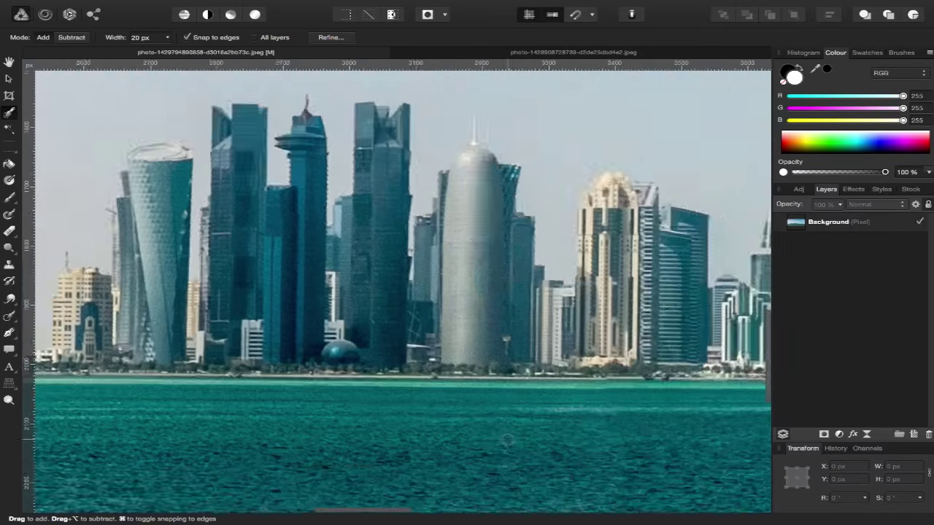
pyautogui.hscroll(5, 432, 394)
pyautogui.scroll(-2, 433, 395)
pyautogui.scroll(-3, 433, 395)
pyautogui.scroll(3, 433, 395)
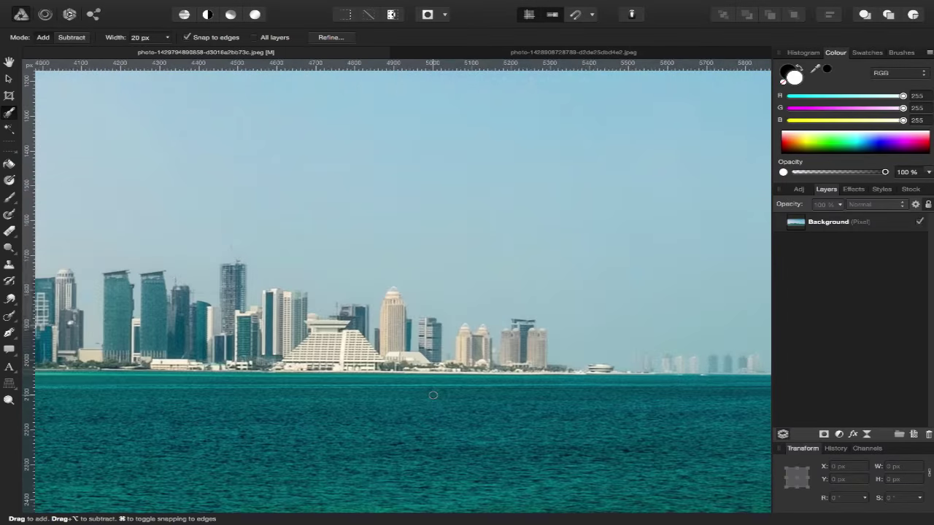
pyautogui.hscroll(-3, 432, 395)
pyautogui.hscroll(-1, 432, 395)
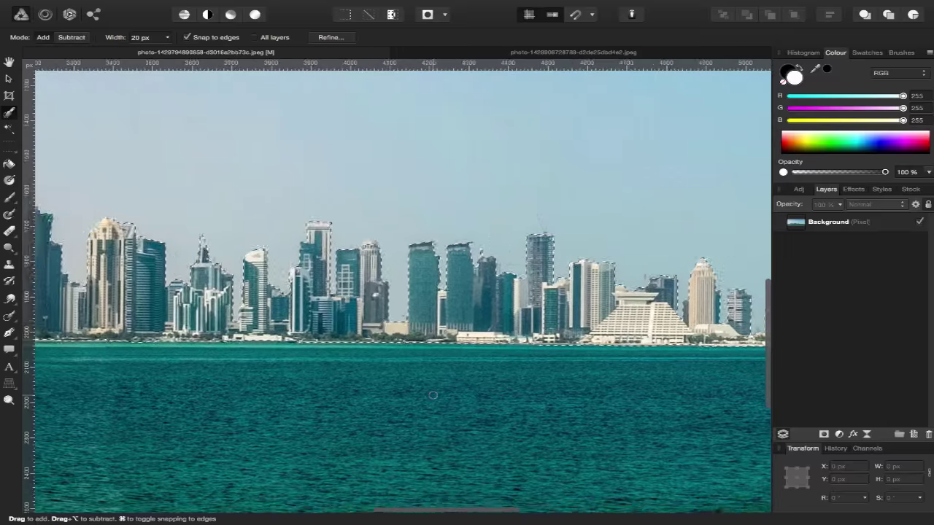
pyautogui.hscroll(-2, 433, 394)
pyautogui.hscroll(-3, 433, 395)
pyautogui.hscroll(-3, 432, 394)
pyautogui.hscroll(-3, 433, 395)
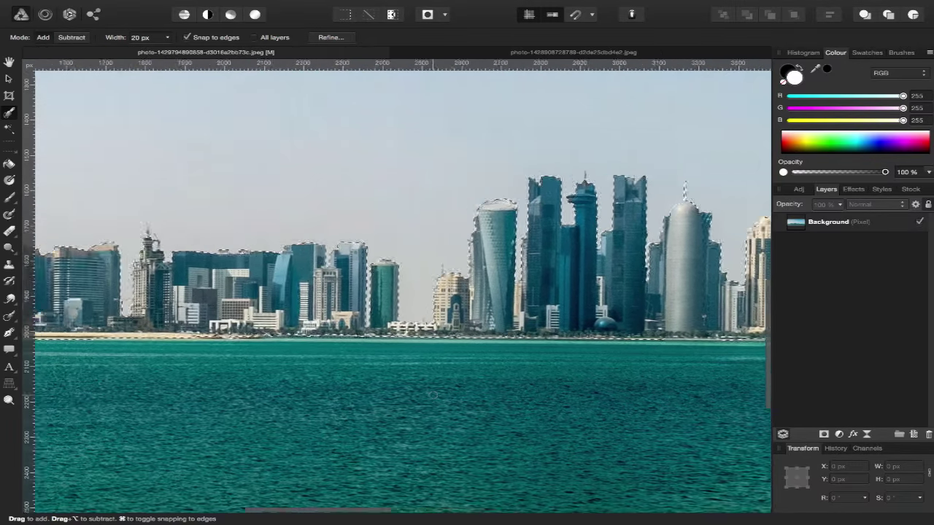
pyautogui.hscroll(-3, 432, 395)
pyautogui.hscroll(-2, 433, 394)
pyautogui.hscroll(-3, 432, 394)
pyautogui.scroll(-1, 432, 394)
pyautogui.hscroll(2, 432, 395)
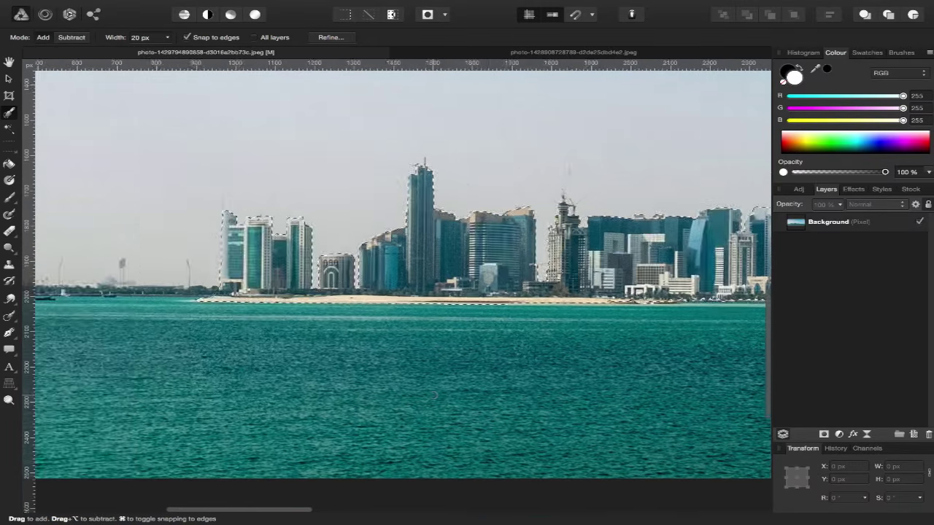
pyautogui.hscroll(3, 432, 395)
pyautogui.hscroll(3, 347, 377)
pyautogui.hscroll(3, 347, 377)
pyautogui.hscroll(5, 347, 377)
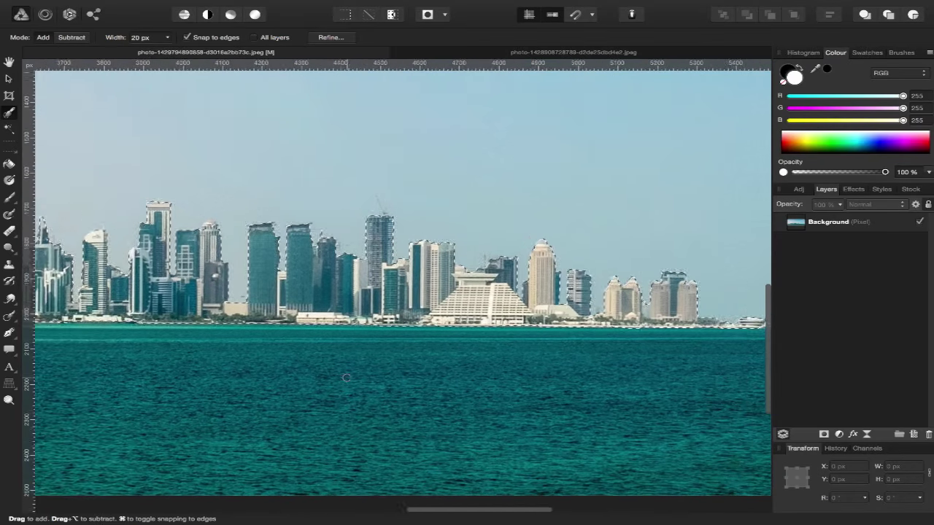
pyautogui.hscroll(1, 346, 377)
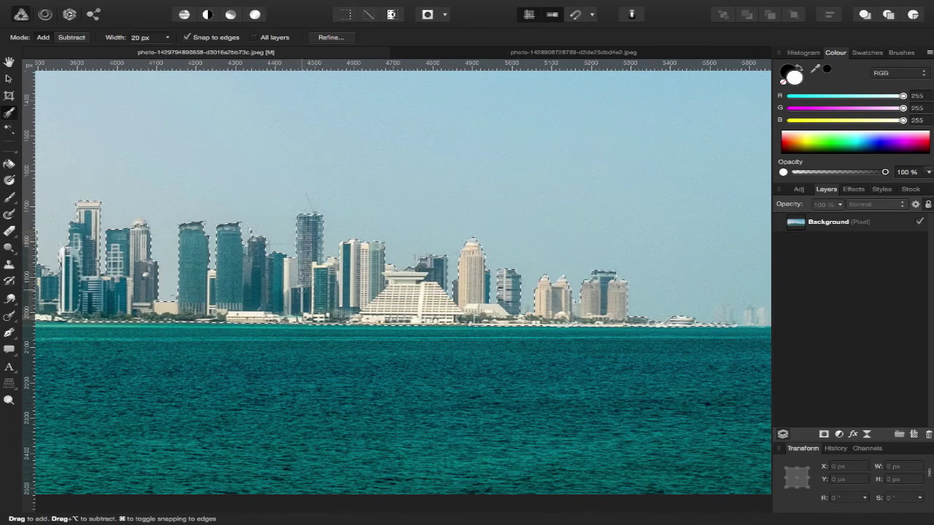
pyautogui.hscroll(-1, 244, 279)
pyautogui.scroll(1, 245, 279)
pyautogui.hscroll(-1, 205, 265)
pyautogui.scroll(1, 206, 265)
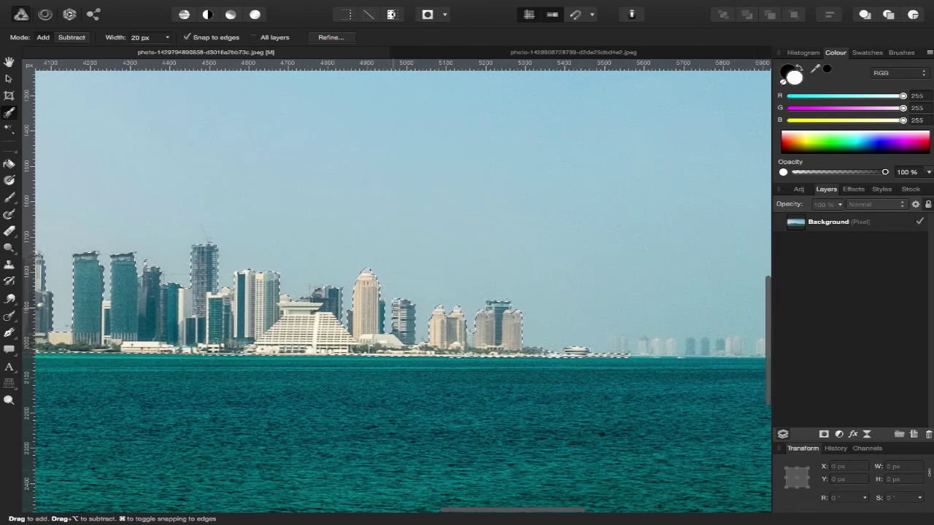
pyautogui.hscroll(2, 554, 346)
pyautogui.scroll(-1, 554, 345)
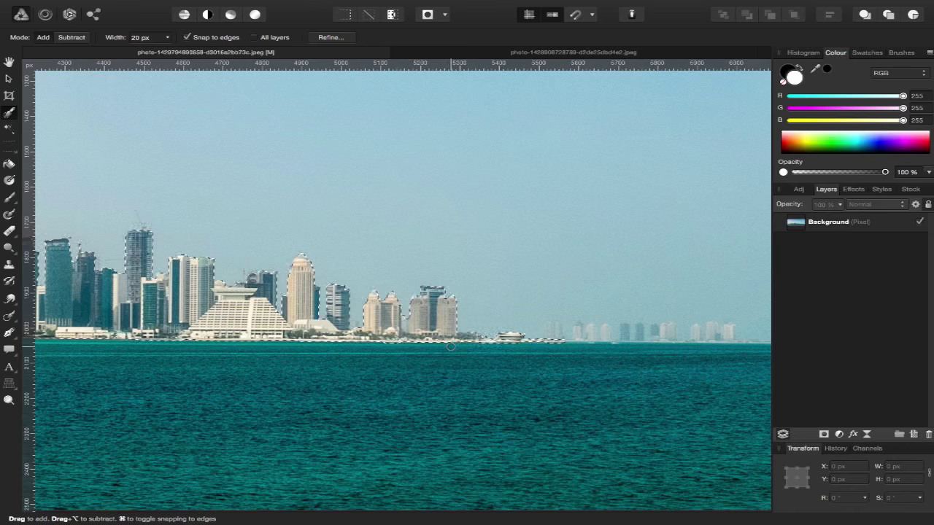
pyautogui.hscroll(-1, 450, 346)
pyautogui.hscroll(-5, 450, 347)
pyautogui.hscroll(-2, 451, 347)
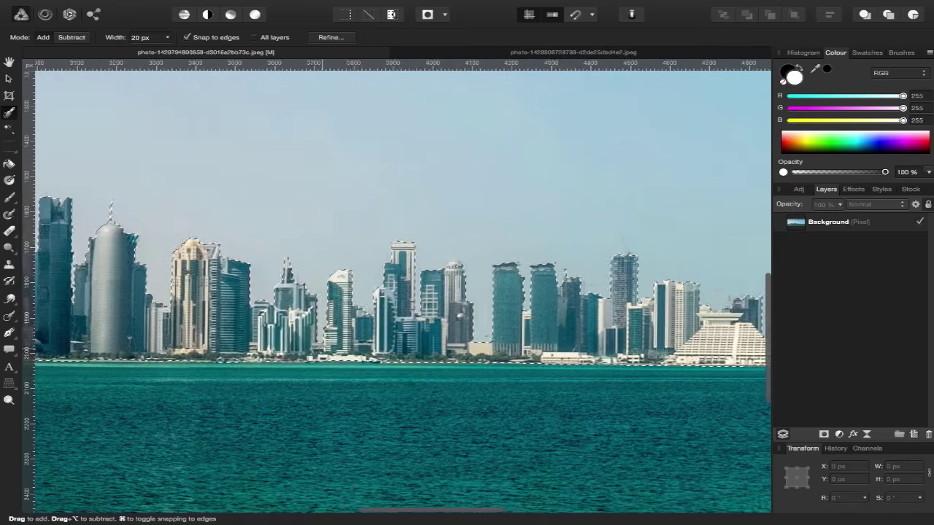
pyautogui.hscroll(-1, 460, 315)
pyautogui.hscroll(-2, 289, 313)
pyautogui.hscroll(-1, 289, 313)
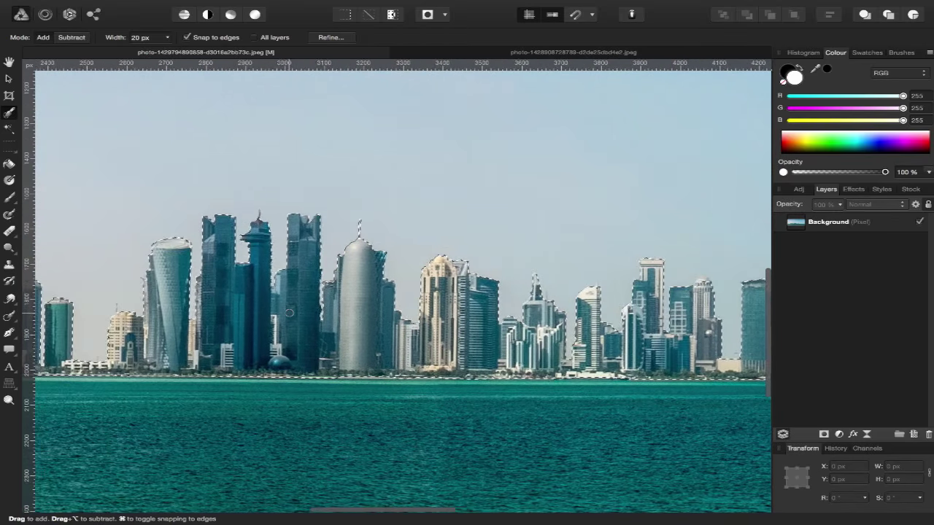
pyautogui.hscroll(-1, 288, 313)
pyautogui.hscroll(2, 289, 313)
pyautogui.hscroll(2, 289, 313)
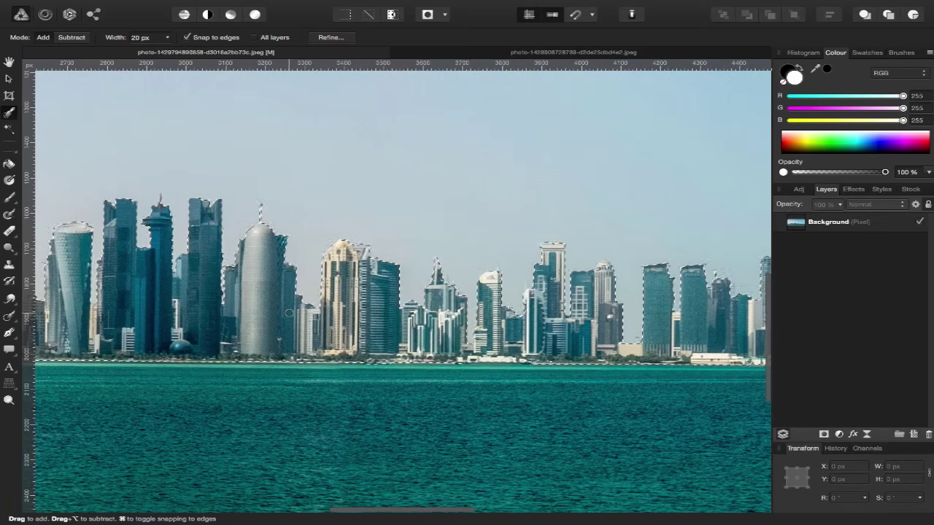
pyautogui.hscroll(4, 289, 313)
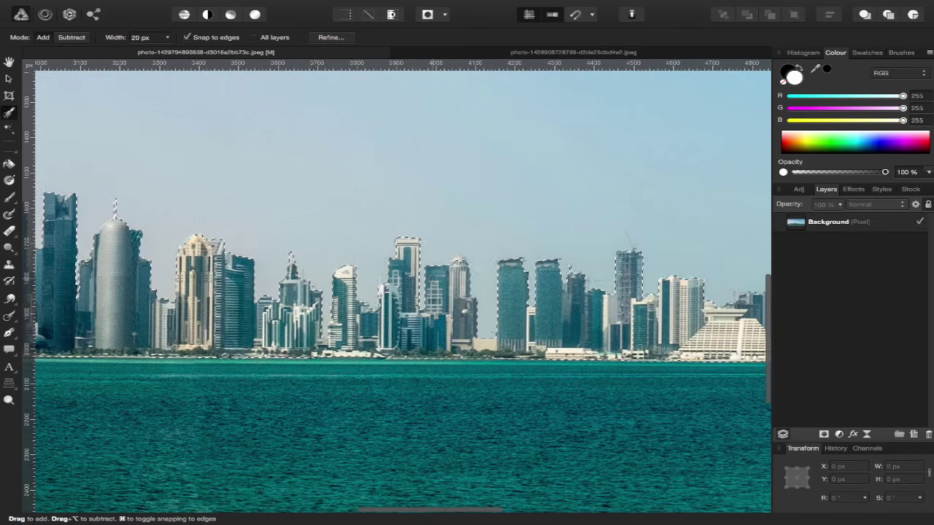
pyautogui.scroll(3, 390, 262)
pyautogui.scroll(1, 401, 262)
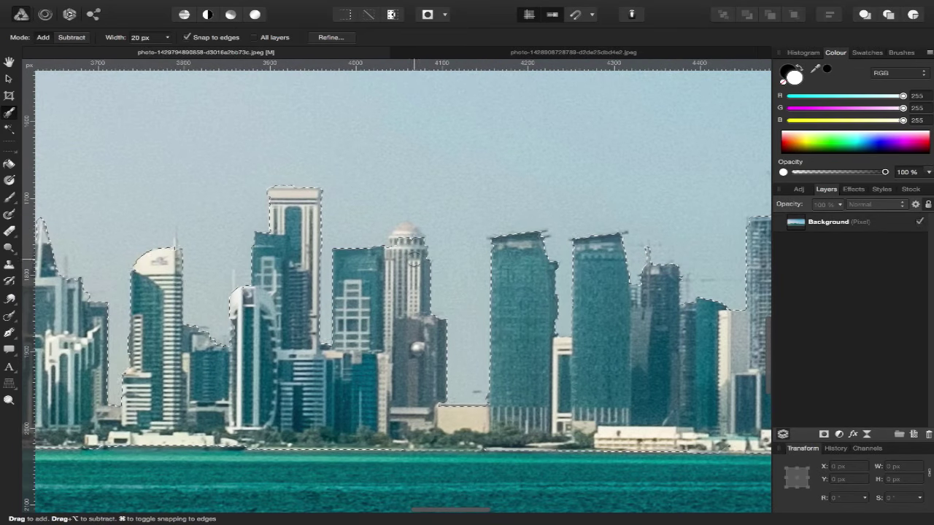
pyautogui.moveTo(413, 257); pyautogui.dragTo(394, 283)
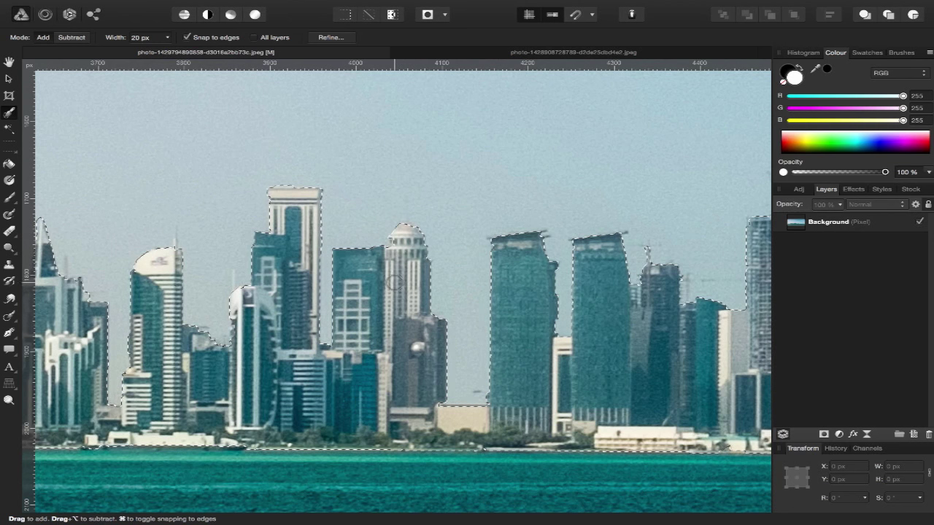
# Reduce the Selection Brush width to 11 px and fit the whole image in view
pyautogui.press('[')
pyautogui.press('[')
pyautogui.press('[')
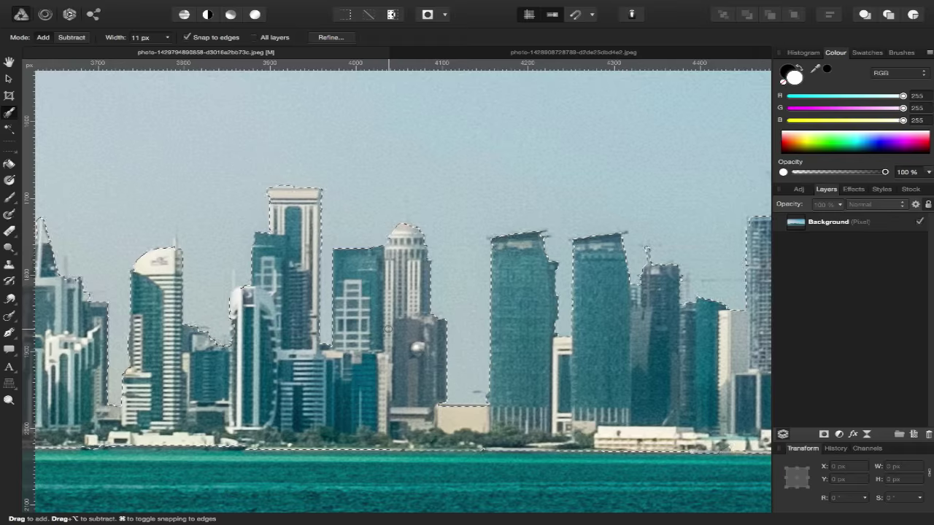
pyautogui.scroll(-2, 391, 242)
pyautogui.scroll(-2, 391, 241)
pyautogui.scroll(-2, 392, 242)
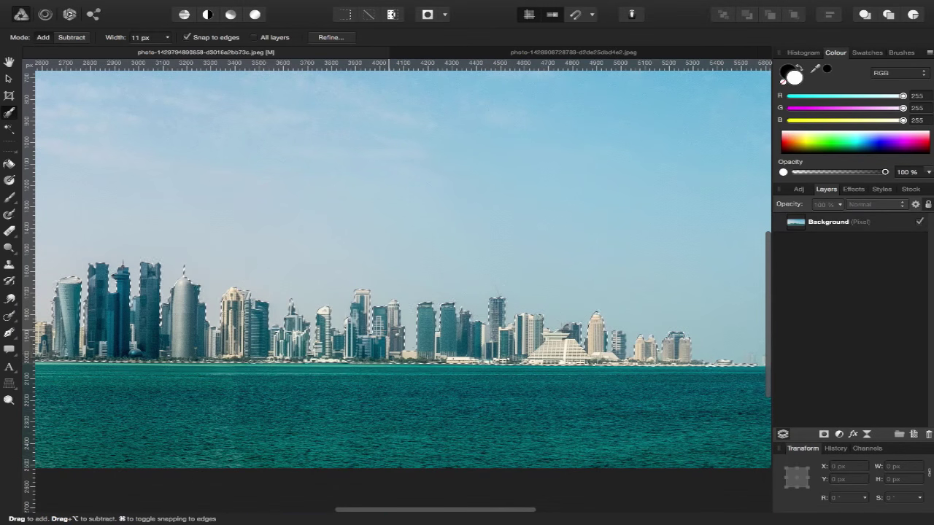
pyautogui.hotkey('ctrl', '0')
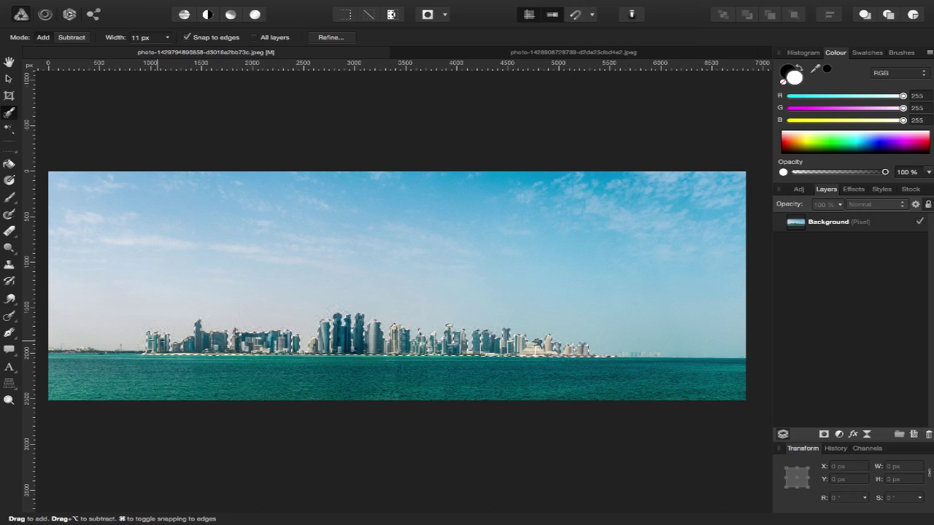
pyautogui.scroll(5, 156, 337)
pyautogui.scroll(-2, 156, 337)
pyautogui.scroll(-2, 157, 337)
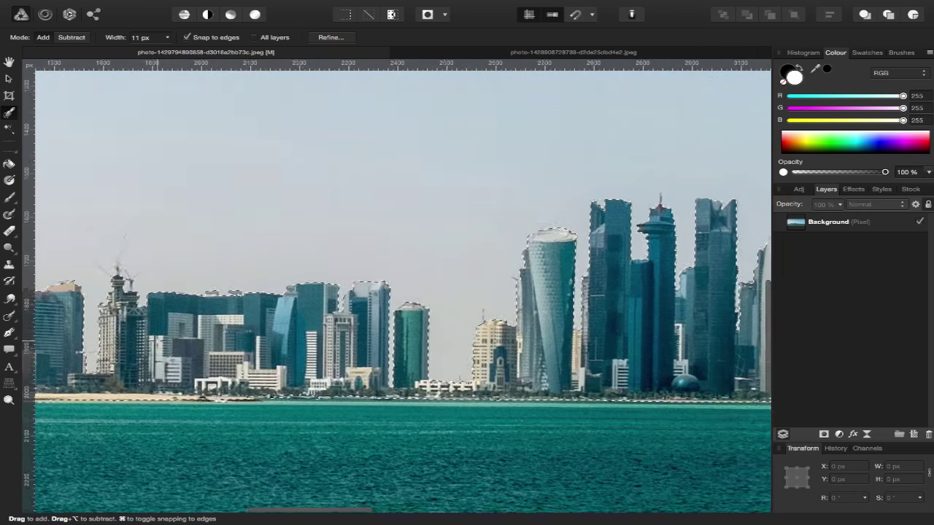
pyautogui.hscroll(-3, 156, 339)
pyautogui.hscroll(-3, 156, 339)
pyautogui.hscroll(-3, 156, 339)
pyautogui.hscroll(-2, 156, 339)
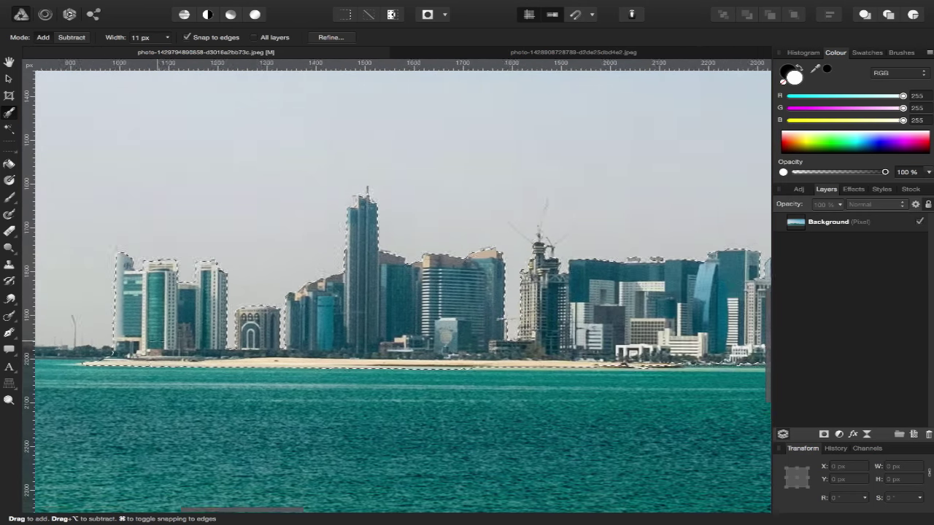
pyautogui.hscroll(1, 156, 339)
pyautogui.hscroll(1, 156, 339)
pyautogui.hscroll(3, 156, 339)
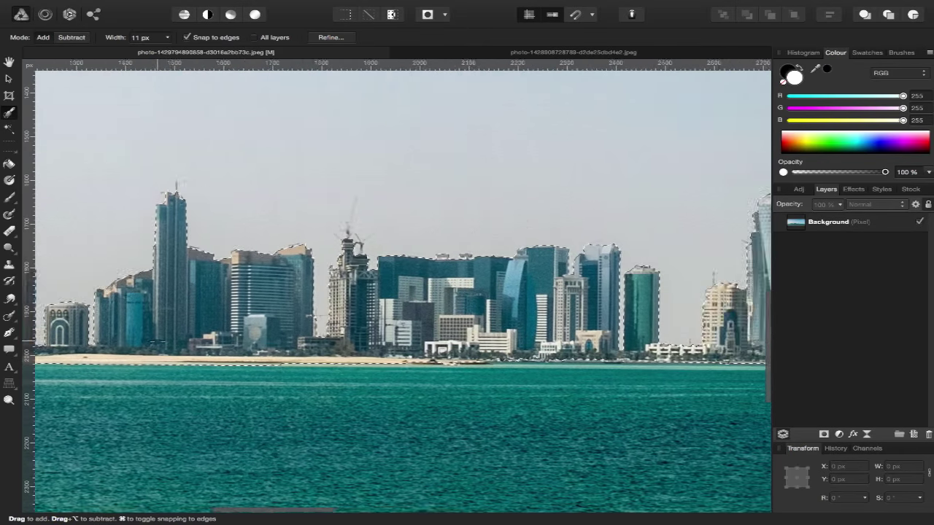
pyautogui.hscroll(4, 156, 339)
pyautogui.hscroll(4, 156, 339)
pyautogui.hscroll(5, 156, 340)
pyautogui.hscroll(1, 156, 340)
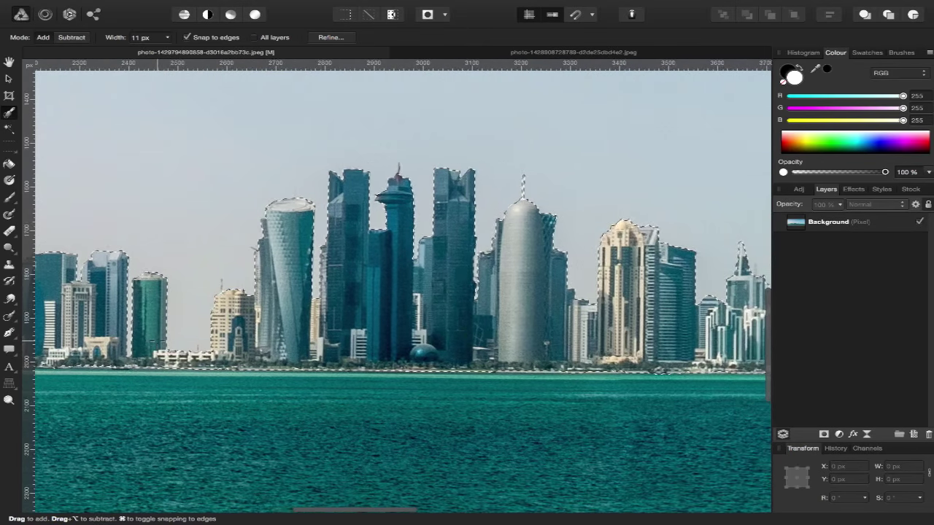
pyautogui.hscroll(1, 156, 340)
pyautogui.hscroll(3, 156, 341)
pyautogui.scroll(1, 156, 341)
pyautogui.hscroll(1, 156, 340)
pyautogui.hscroll(3, 156, 341)
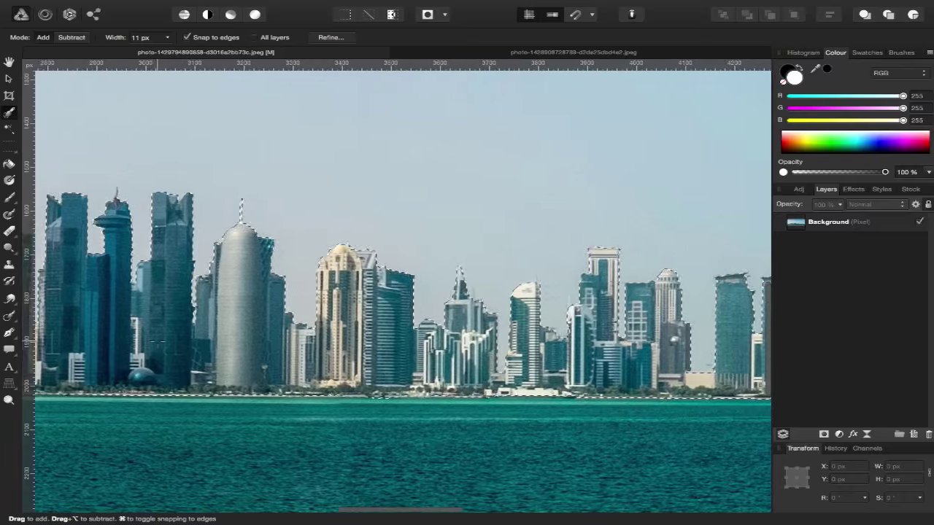
pyautogui.hscroll(4, 156, 340)
pyautogui.scroll(-1, 156, 341)
pyautogui.hscroll(5, 156, 340)
pyautogui.hscroll(1, 156, 340)
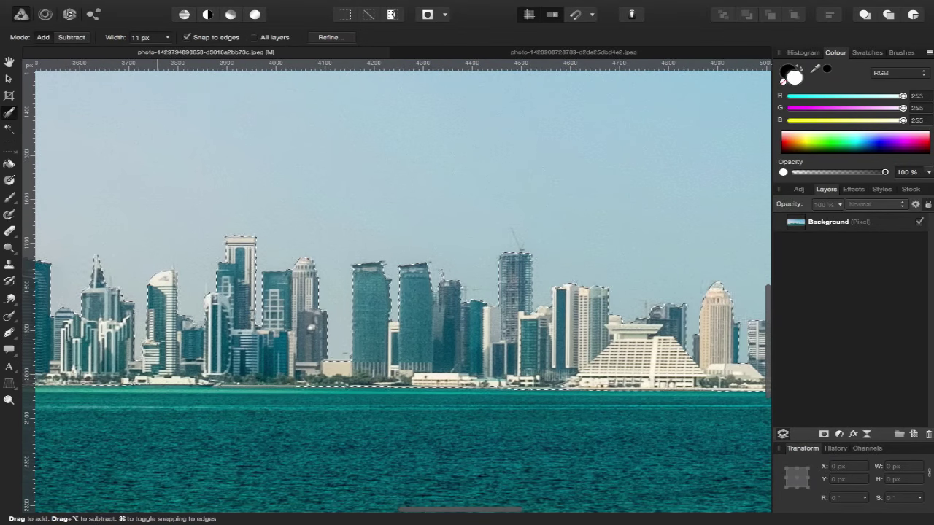
pyautogui.hscroll(4, 157, 340)
pyautogui.hscroll(3, 156, 341)
pyautogui.hscroll(4, 156, 340)
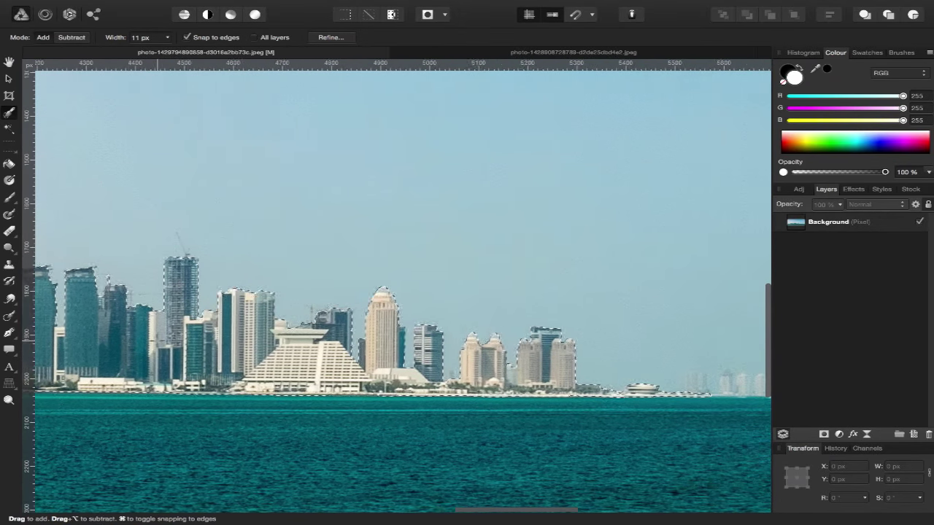
pyautogui.hscroll(1, 156, 341)
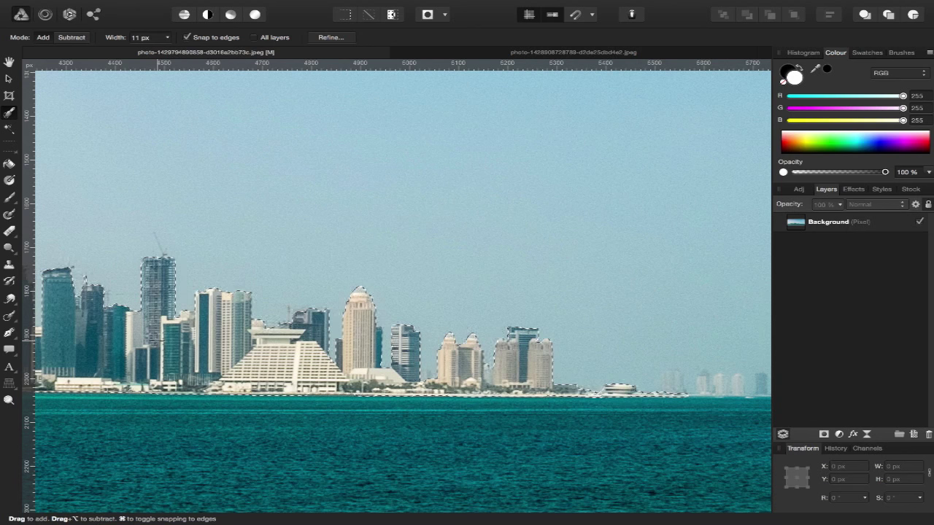
pyautogui.scroll(-3, 359, 273)
pyautogui.hscroll(-2, 359, 273)
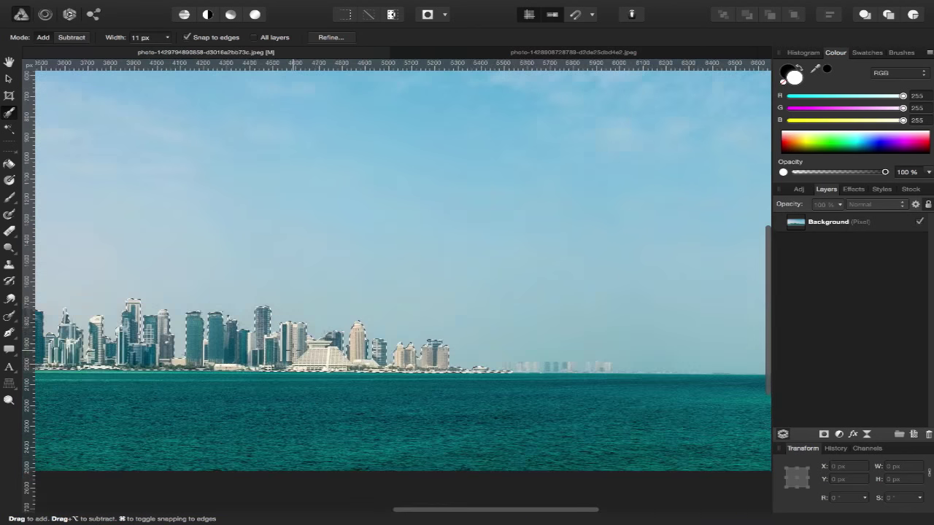
pyautogui.scroll(2, 358, 273)
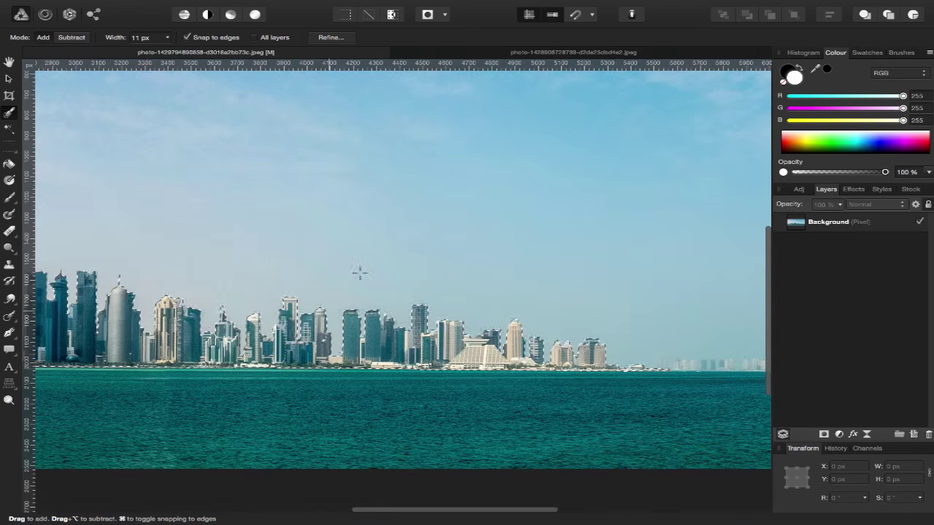
# Open Refine Selection and preview the skyline selection against a black matte
pyautogui.click(333, 38)
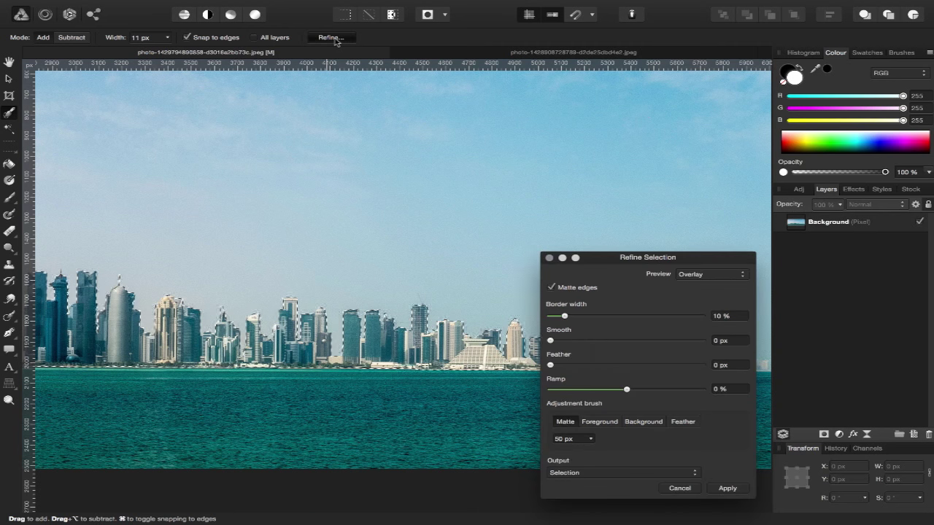
pyautogui.moveTo(708, 261); pyautogui.dragTo(859, 173)
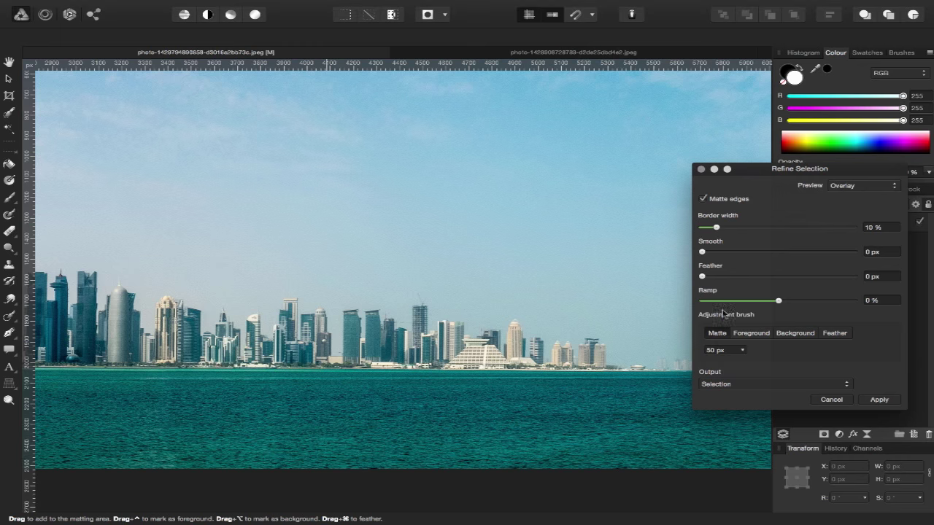
pyautogui.scroll(-2, 530, 312)
pyautogui.scroll(-1, 530, 313)
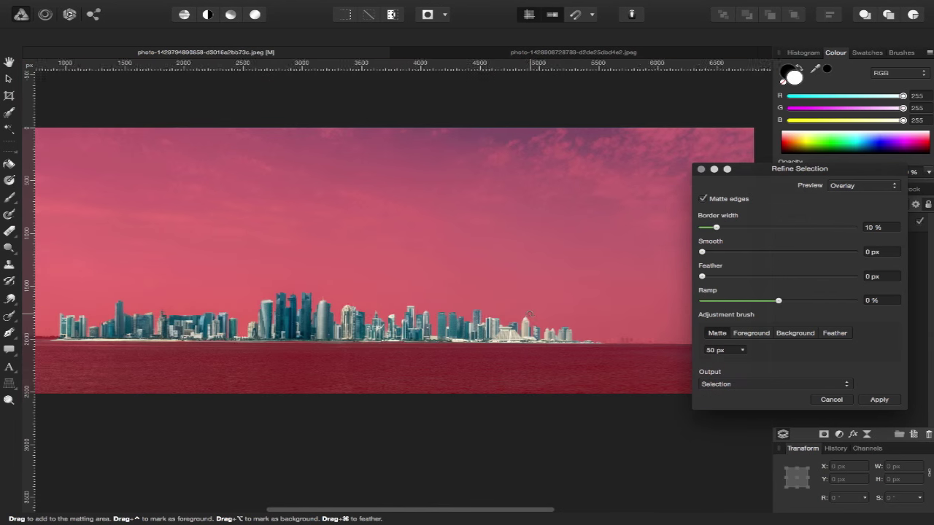
pyautogui.scroll(-1, 531, 313)
pyautogui.scroll(-1, 529, 313)
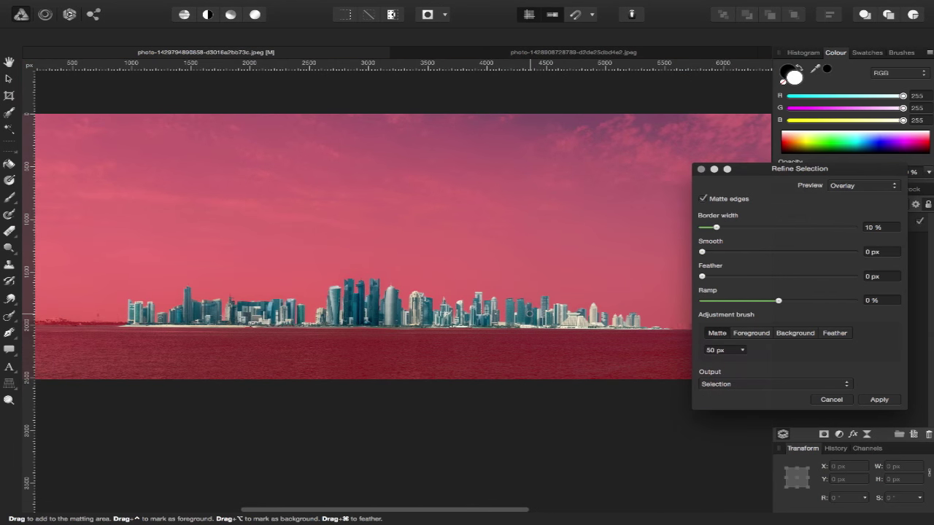
pyautogui.click(850, 186)
pyautogui.click(869, 194)
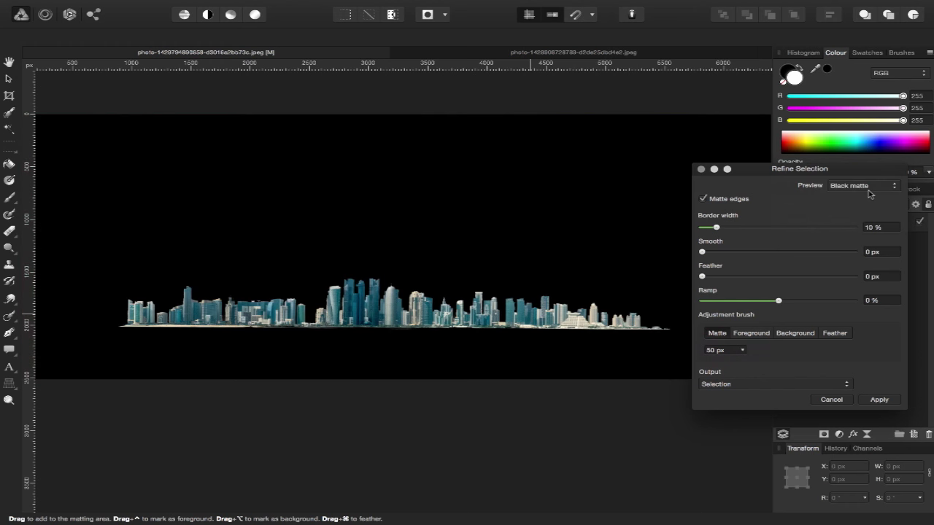
# Feather the edge to 0.1 px and output the refined selection as a new layer with mask
pyautogui.moveTo(759, 177)
pyautogui.mouseDown()
pyautogui.moveTo(808, 147)
pyautogui.moveTo(787, 143)
pyautogui.moveTo(822, 140)
pyautogui.moveTo(632, 130)
pyautogui.moveTo(662, 128)
pyautogui.mouseUp()
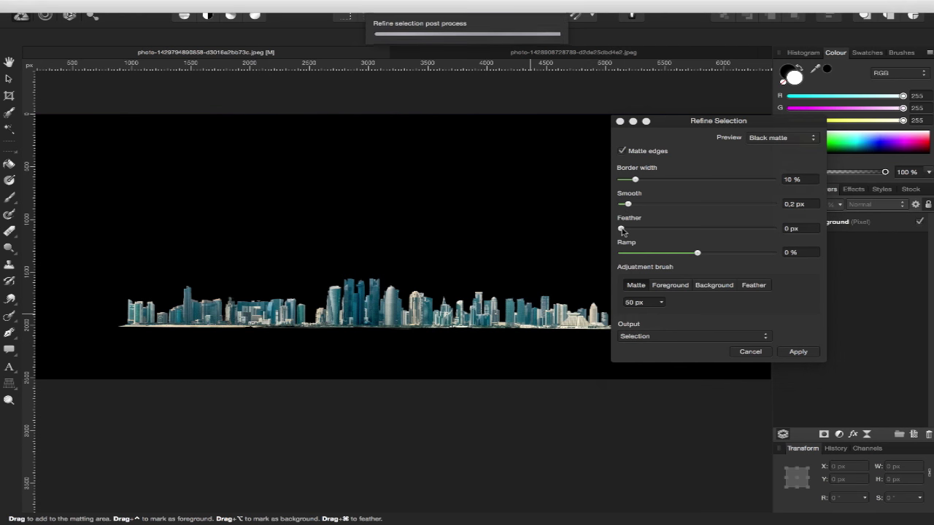
pyautogui.moveTo(622, 231); pyautogui.dragTo(626, 231)
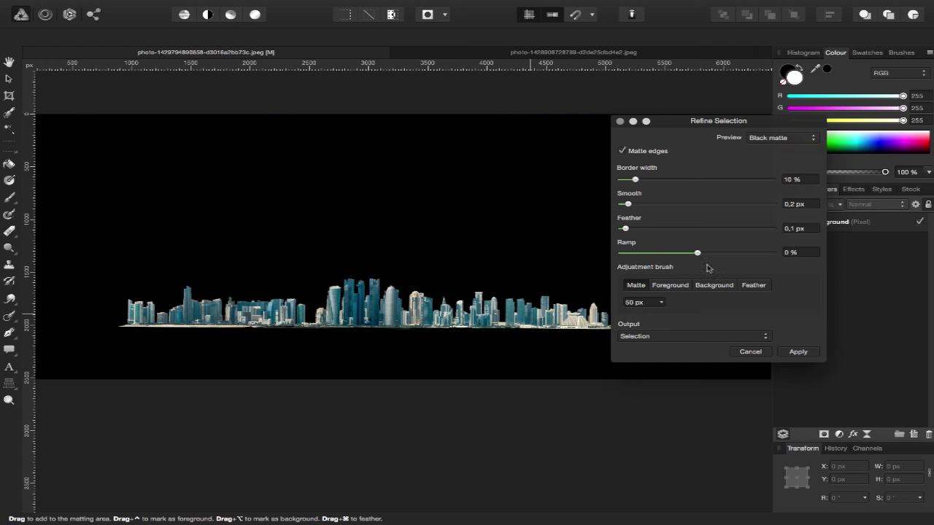
pyautogui.click(661, 337)
pyautogui.click(662, 363)
pyautogui.click(796, 352)
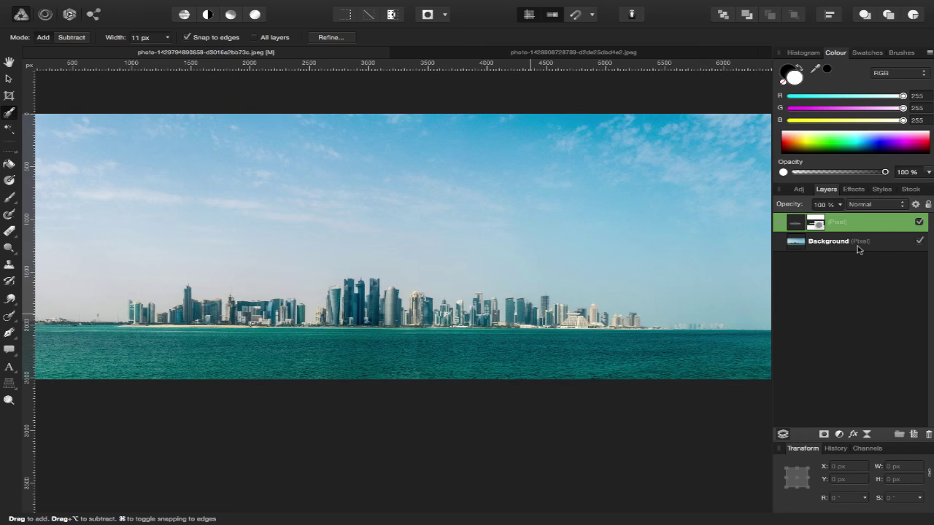
# Hide the Background to check the skyline cut-out, keep the layer name, and switch to the cloud photo
pyautogui.click(920, 240)
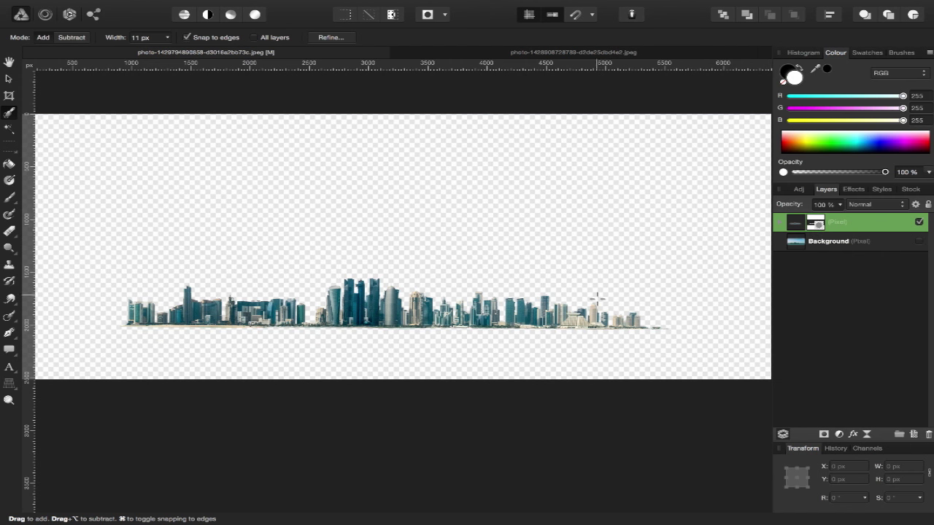
pyautogui.doubleClick(840, 225)
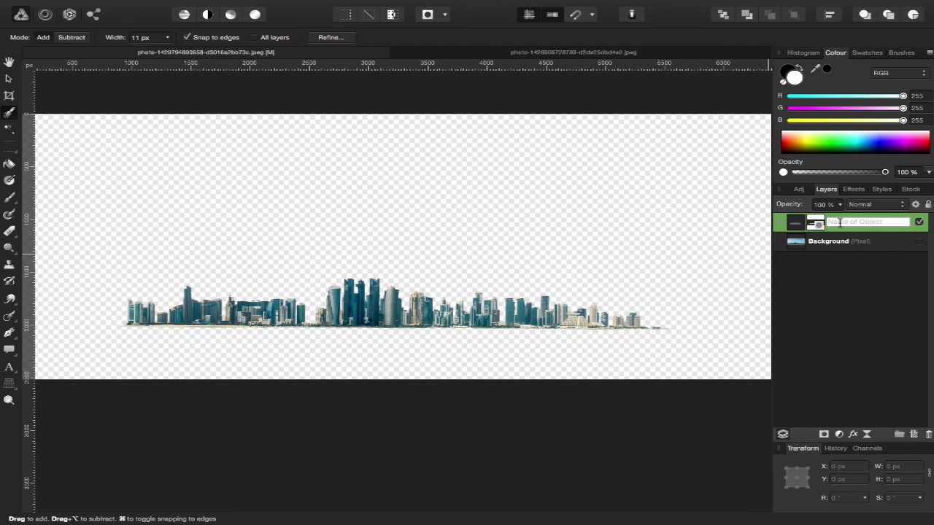
pyautogui.click(863, 231)
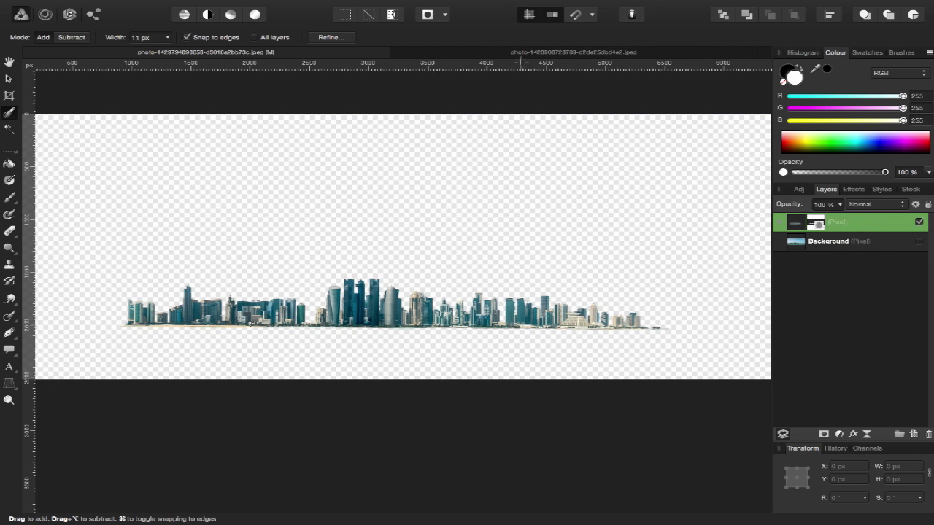
pyautogui.click(517, 54)
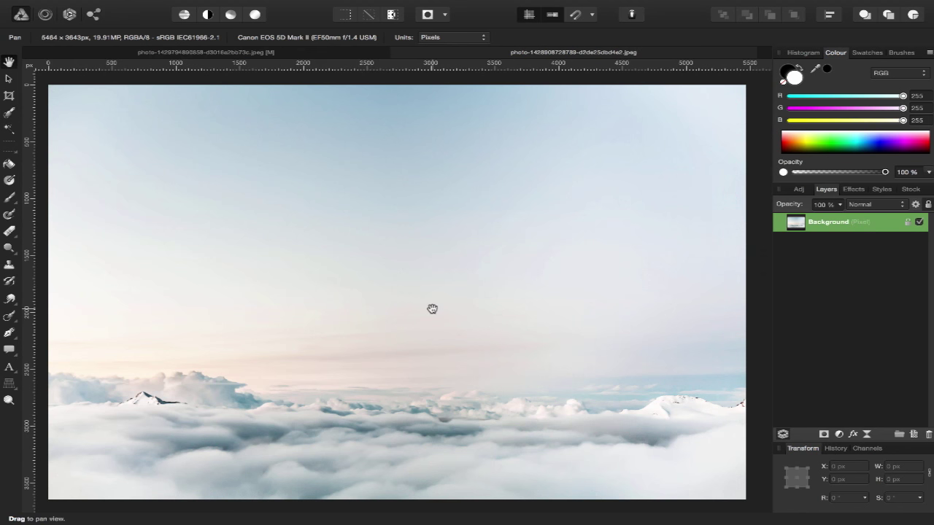
# Paste the skyline into the cloud photo and stretch it wider on both sides
pyautogui.hotkey('ctrl', 'v')
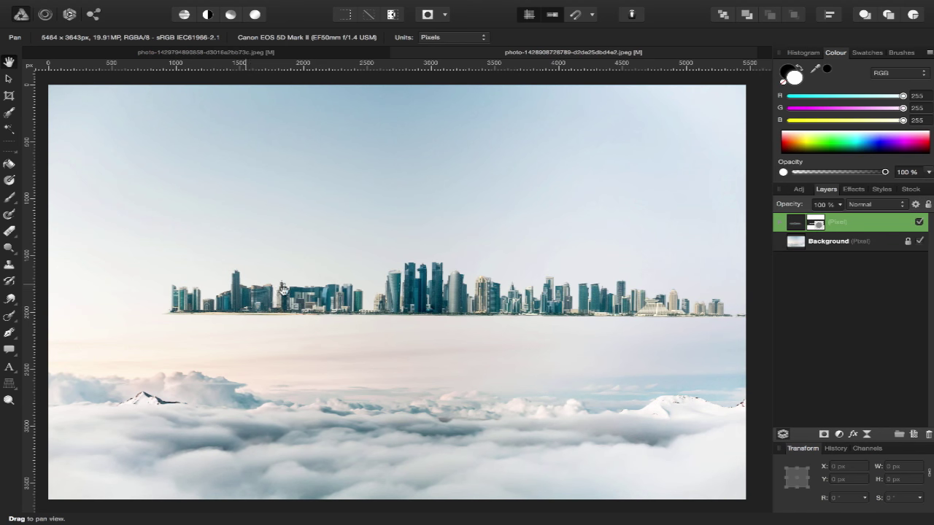
pyautogui.scroll(-2, 315, 298)
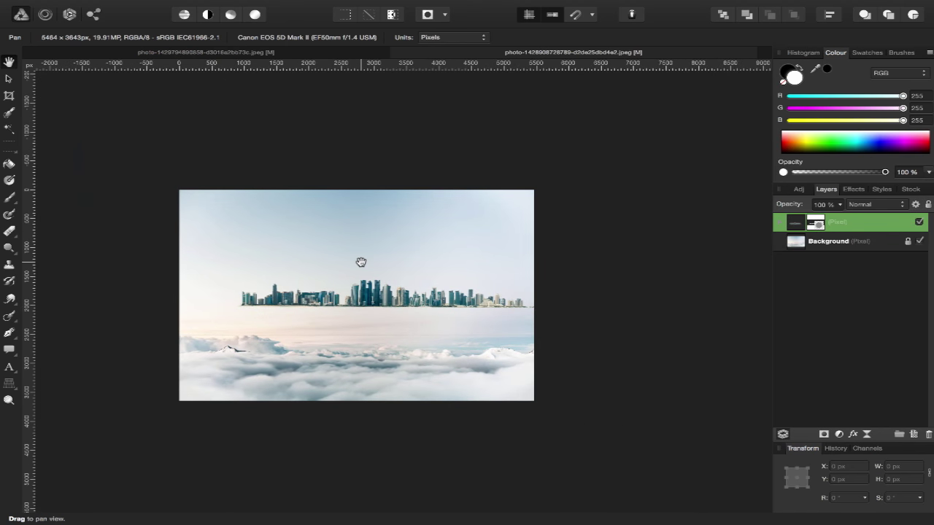
pyautogui.scroll(2, 361, 262)
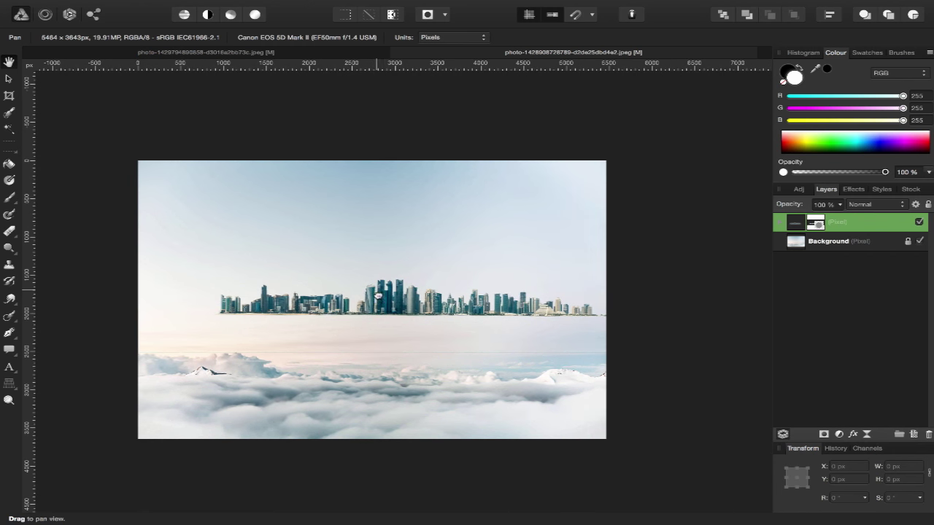
pyautogui.moveTo(386, 299)
pyautogui.mouseDown()
pyautogui.moveTo(394, 298)
pyautogui.moveTo(346, 345)
pyautogui.mouseUp()
pyautogui.click(9, 78)
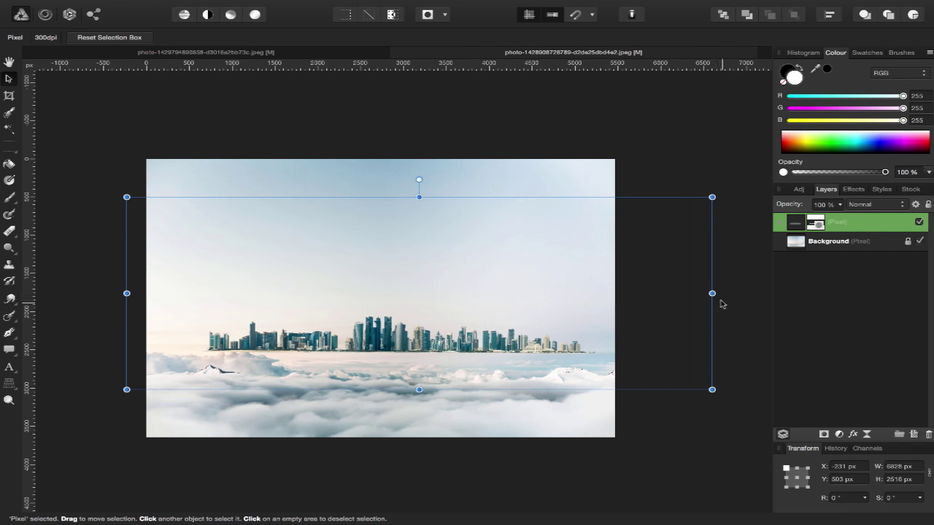
pyautogui.moveTo(712, 294); pyautogui.dragTo(762, 293)
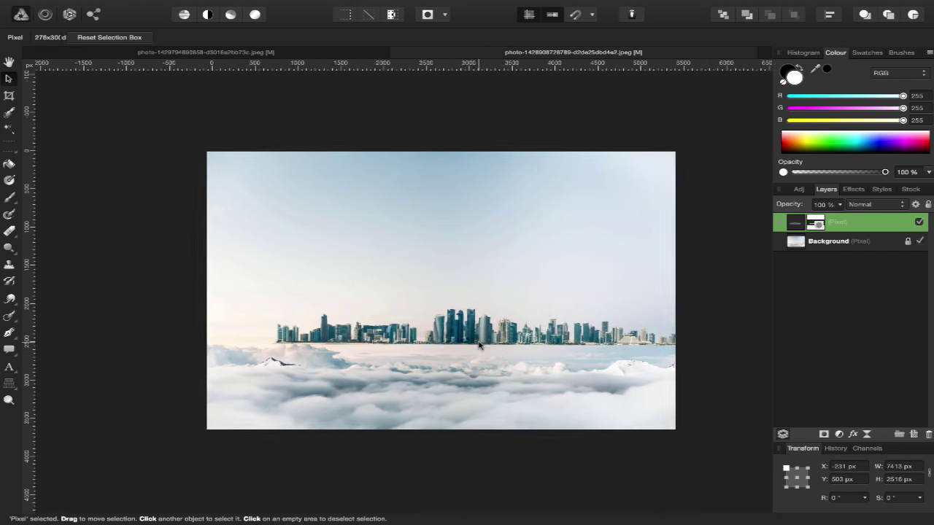
pyautogui.moveTo(250, 286); pyautogui.dragTo(192, 287)
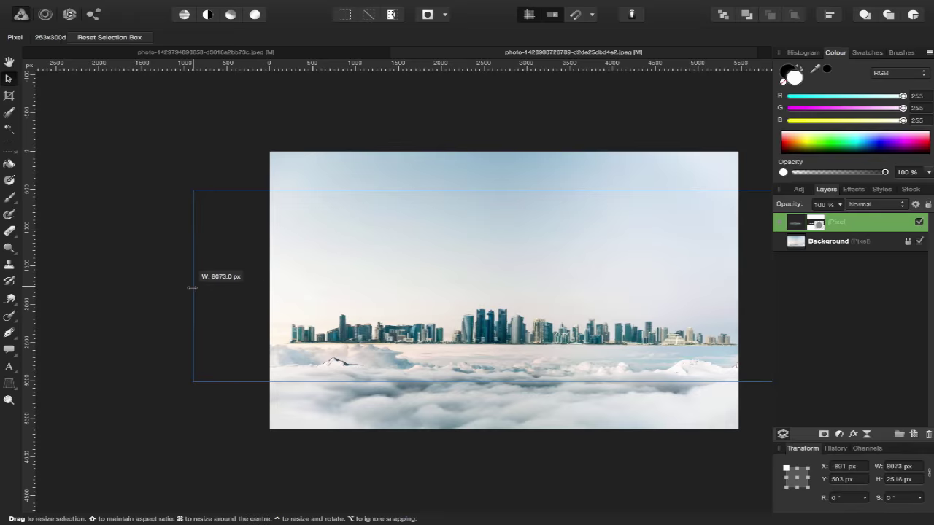
# Reposition and slightly rotate the skyline onto the cloud tops, widening it to 8410.4 px
pyautogui.moveTo(414, 334)
pyautogui.mouseDown()
pyautogui.moveTo(391, 351)
pyautogui.moveTo(409, 218)
pyautogui.mouseUp()
pyautogui.hscroll(5, 401, 313)
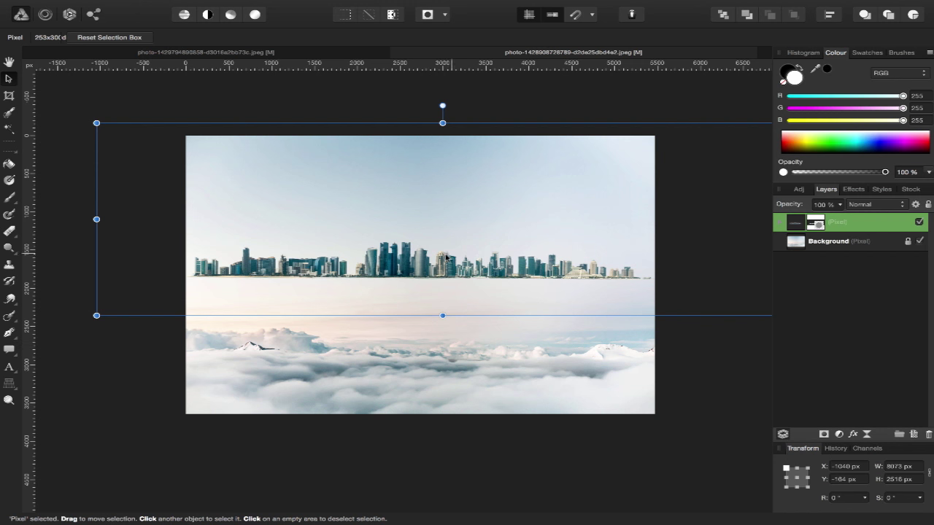
pyautogui.moveTo(436, 286)
pyautogui.mouseDown()
pyautogui.moveTo(430, 265)
pyautogui.moveTo(414, 294)
pyautogui.mouseUp()
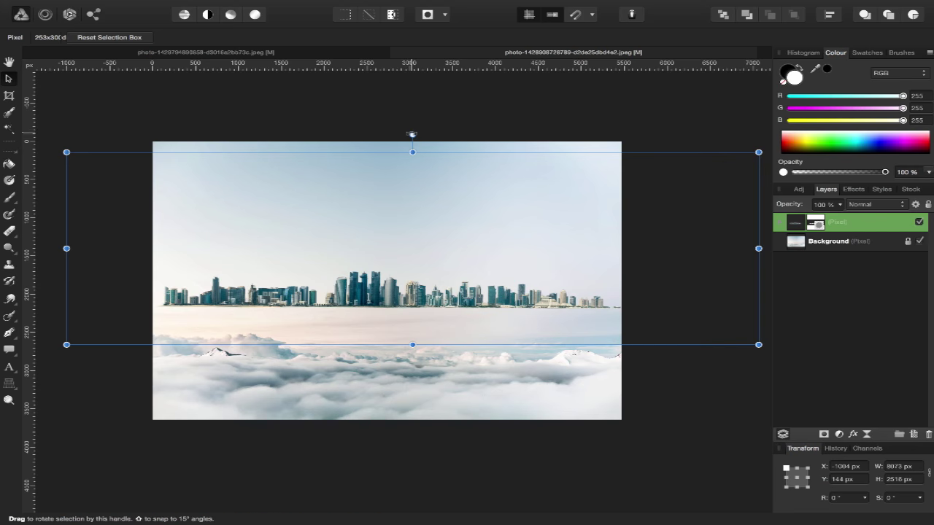
pyautogui.moveTo(412, 134); pyautogui.dragTo(411, 134)
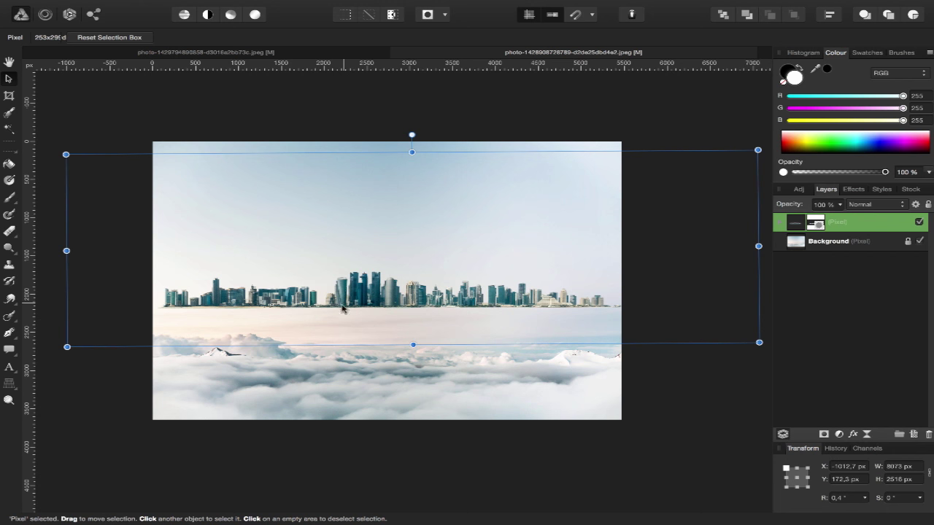
pyautogui.moveTo(342, 308)
pyautogui.mouseDown()
pyautogui.moveTo(333, 356)
pyautogui.moveTo(341, 356)
pyautogui.mouseUp()
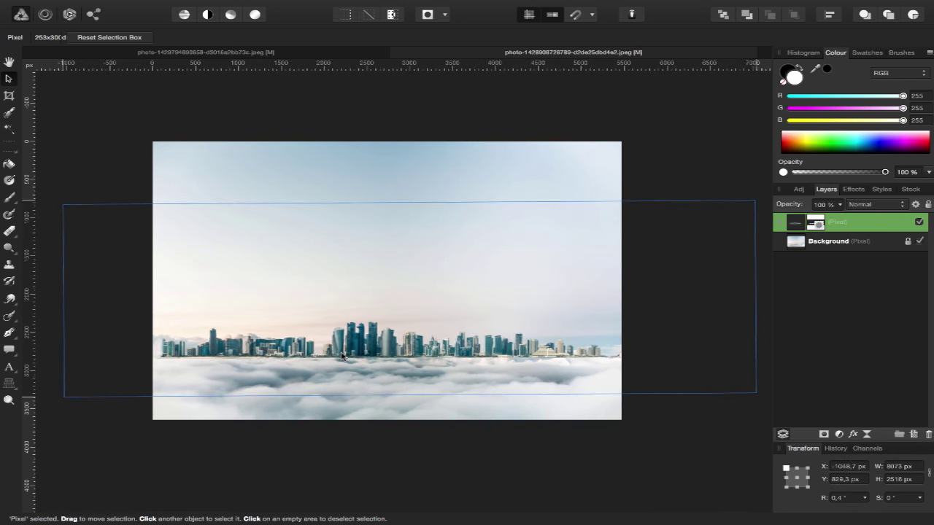
pyautogui.moveTo(342, 356); pyautogui.dragTo(338, 356)
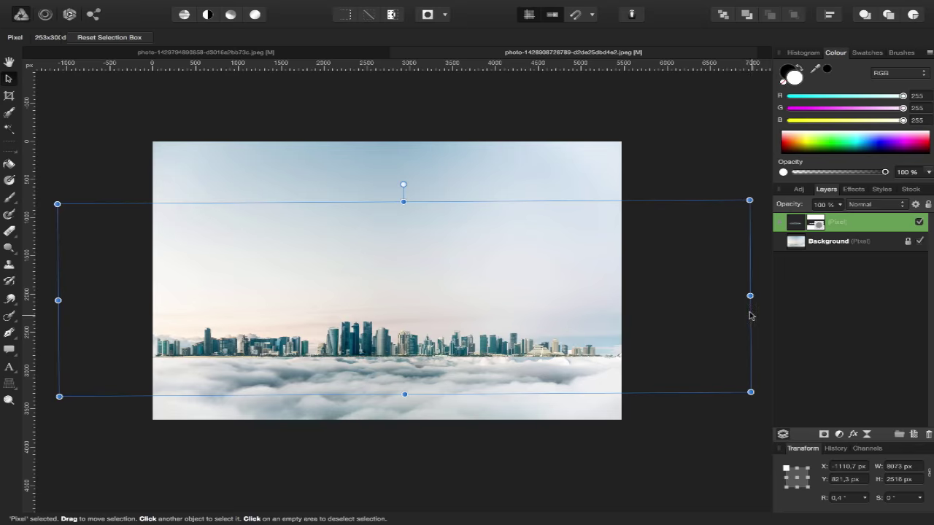
pyautogui.moveTo(750, 295)
pyautogui.mouseDown()
pyautogui.moveTo(760, 303)
pyautogui.moveTo(761, 295)
pyautogui.mouseUp()
# Widen the skyline to 8449.5 px, settle its base into the clouds, then deselect
pyautogui.hscroll(-4, 279, 359)
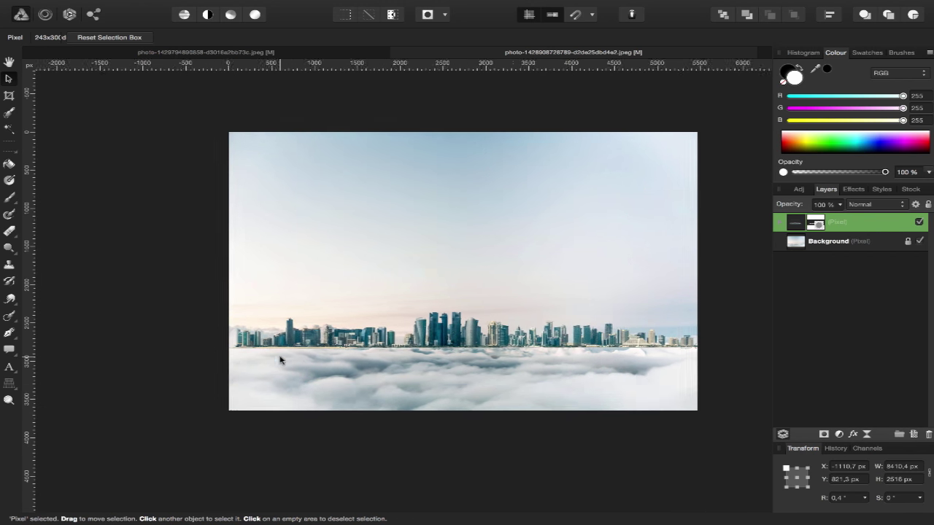
pyautogui.hscroll(-2, 262, 346)
pyautogui.moveTo(177, 291); pyautogui.dragTo(171, 290)
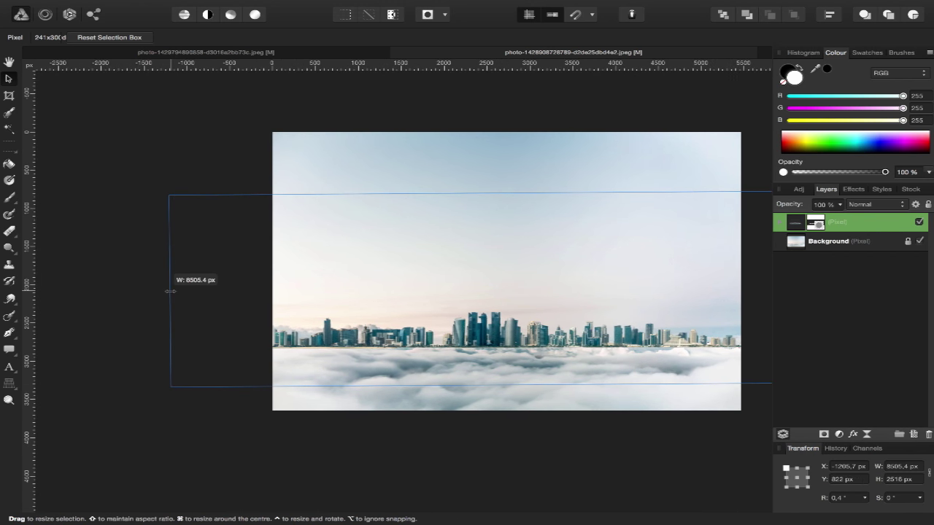
pyautogui.hscroll(3, 173, 294)
pyautogui.hscroll(2, 293, 340)
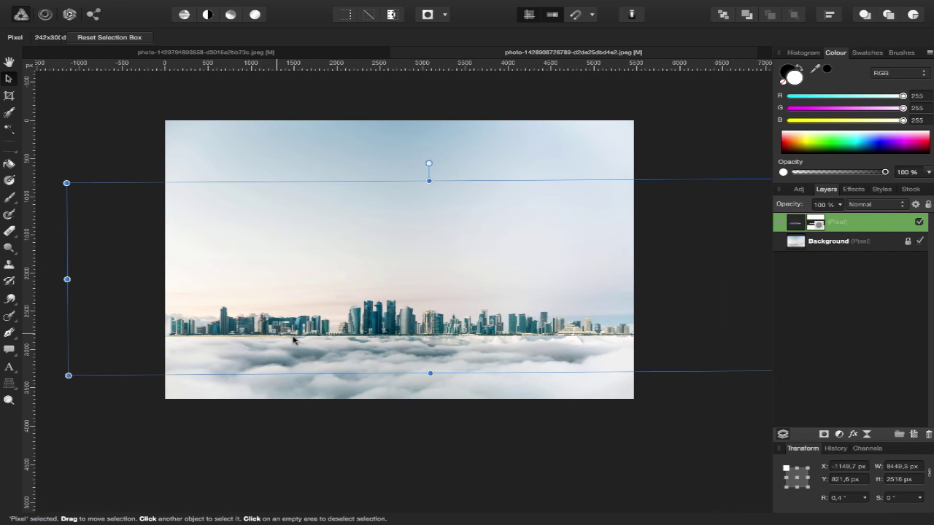
pyautogui.moveTo(281, 332)
pyautogui.mouseDown()
pyautogui.moveTo(274, 327)
pyautogui.moveTo(283, 332)
pyautogui.mouseUp()
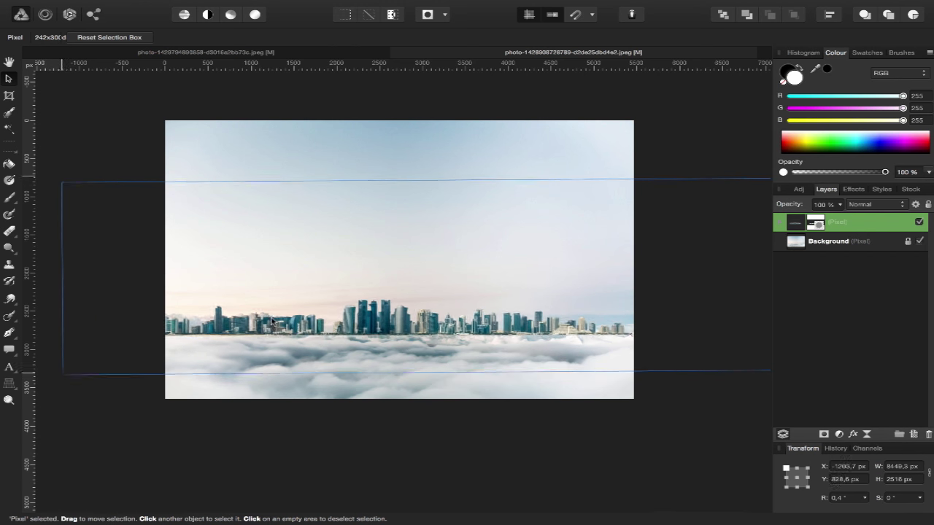
pyautogui.moveTo(283, 332); pyautogui.dragTo(276, 326)
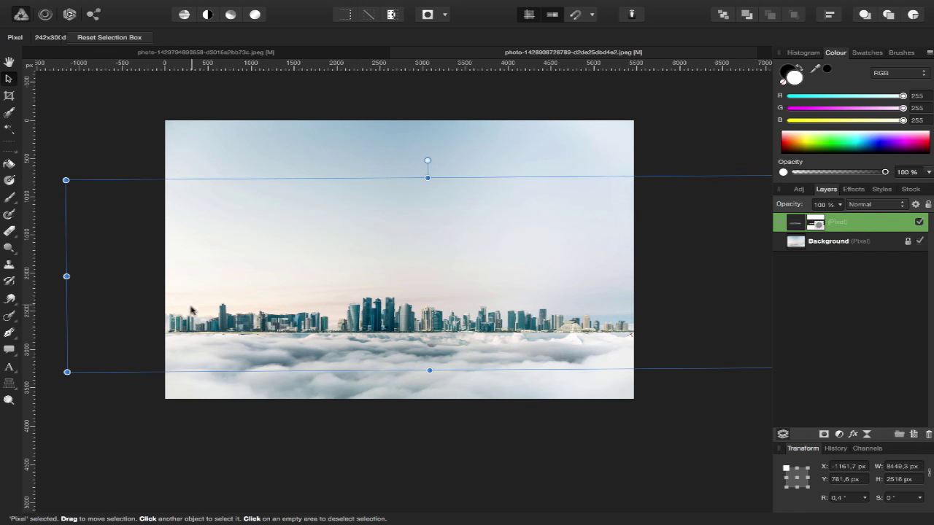
pyautogui.scroll(5, 197, 320)
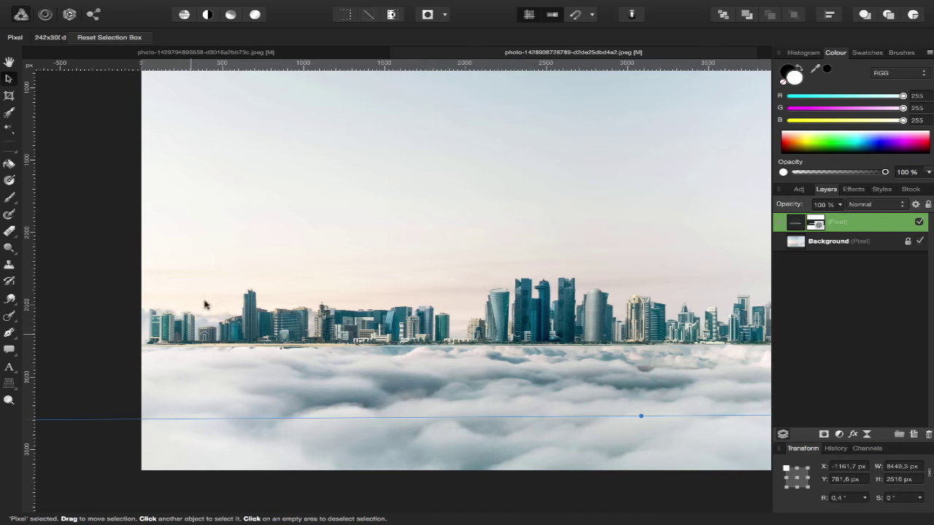
pyautogui.hscroll(1, 248, 334)
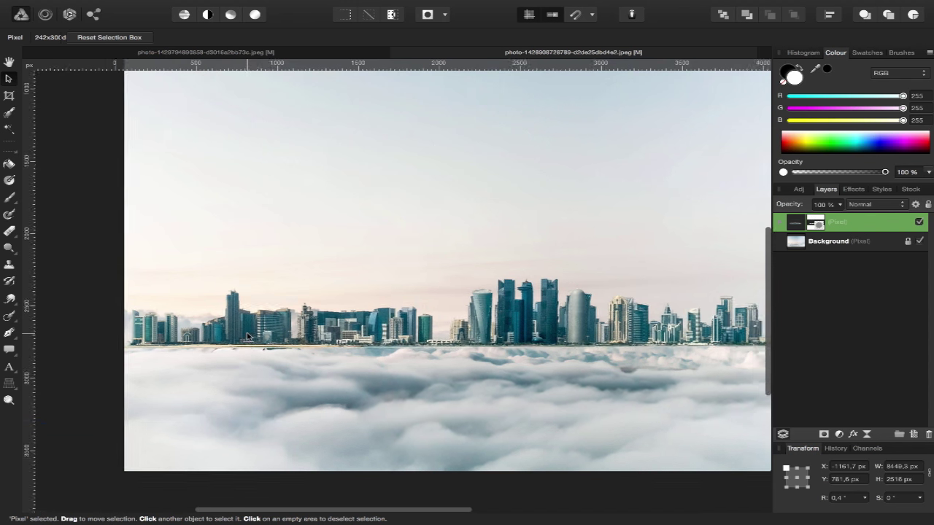
pyautogui.hscroll(4, 277, 325)
pyautogui.scroll(-2, 333, 322)
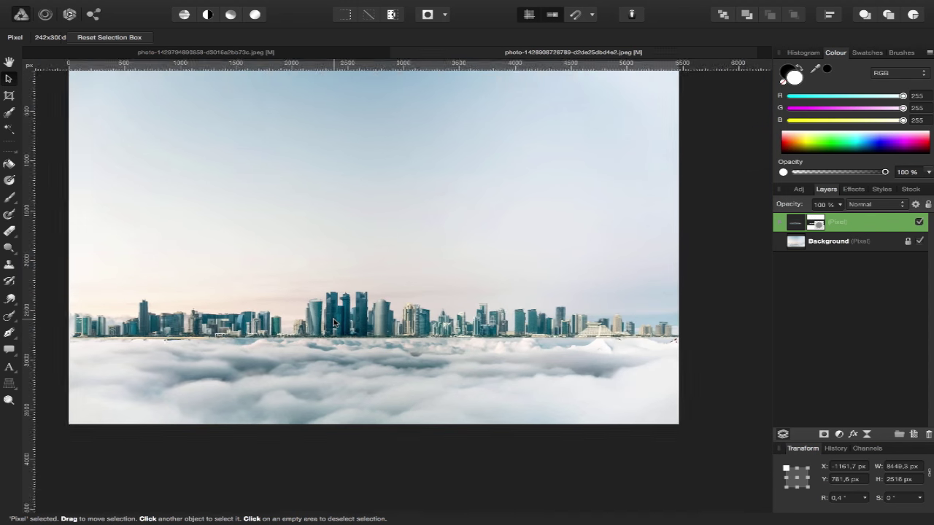
pyautogui.scroll(-1, 333, 322)
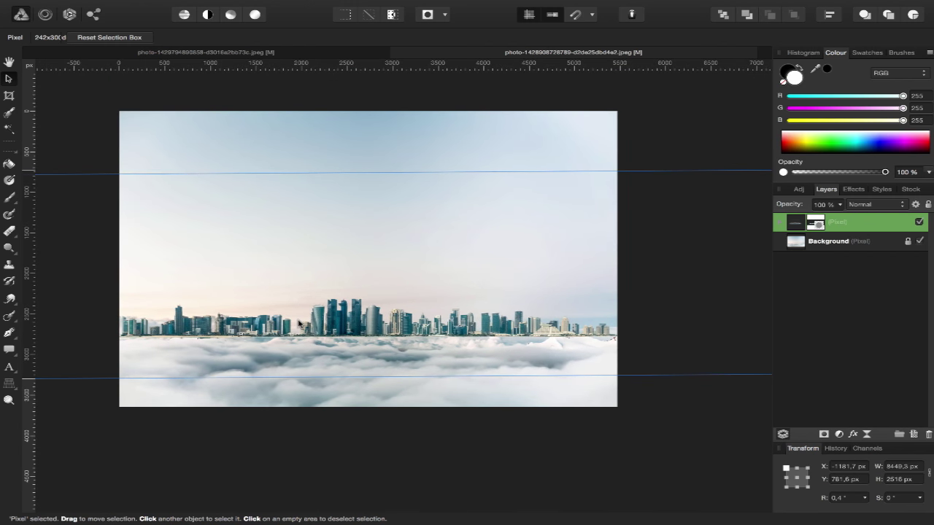
pyautogui.click(421, 416)
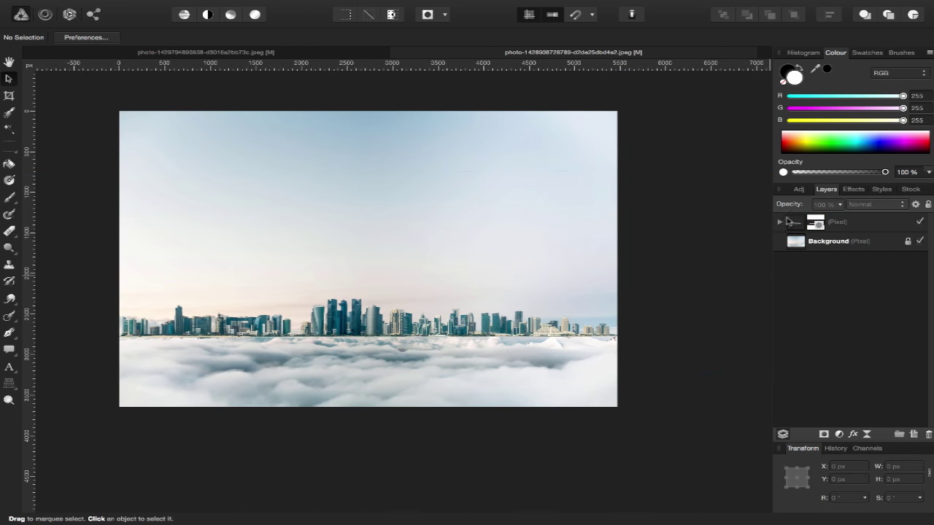
# Select the skyline layer's mask and pick the Paint Brush with black as the colour
pyautogui.click(780, 222)
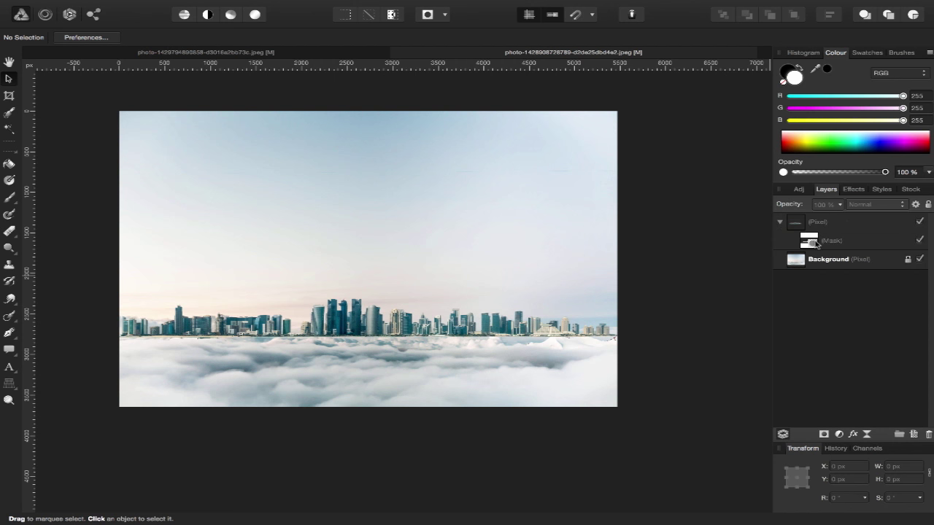
pyautogui.click(816, 243)
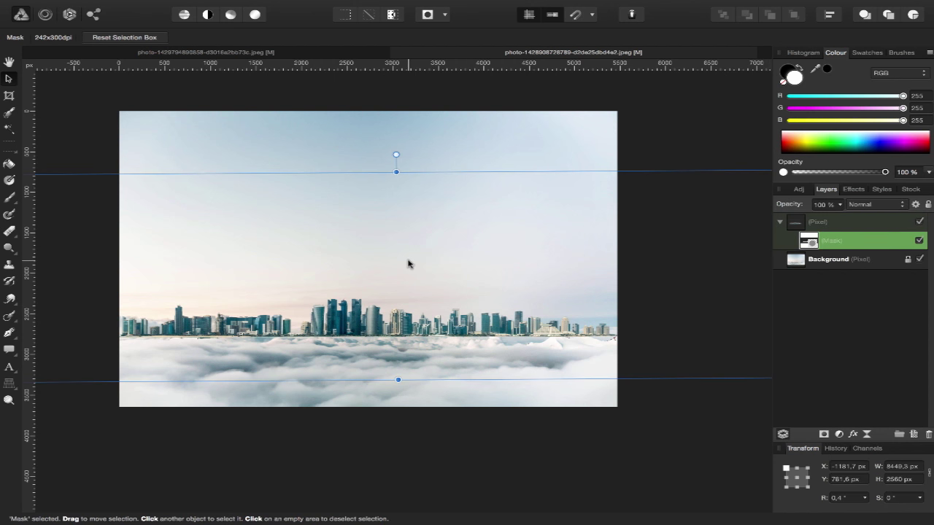
pyautogui.press('b')
pyautogui.press('x')
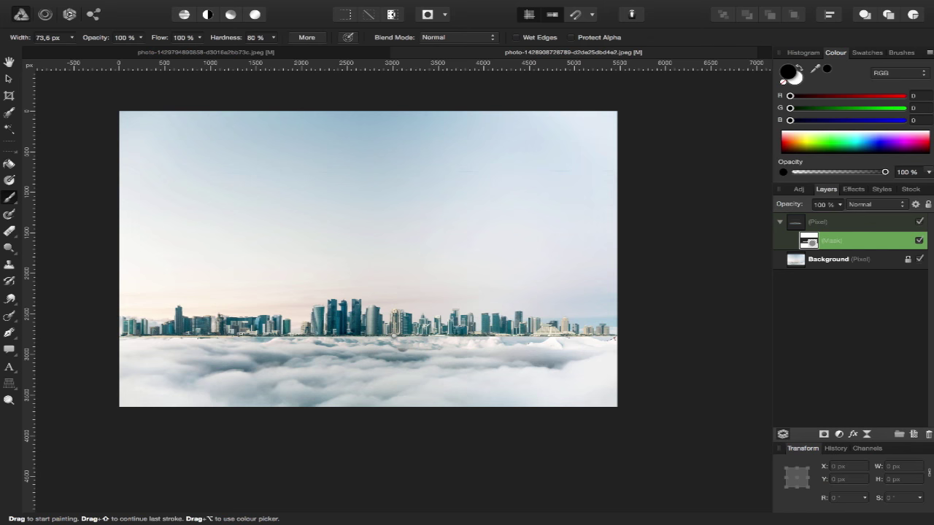
pyautogui.scroll(3, 394, 336)
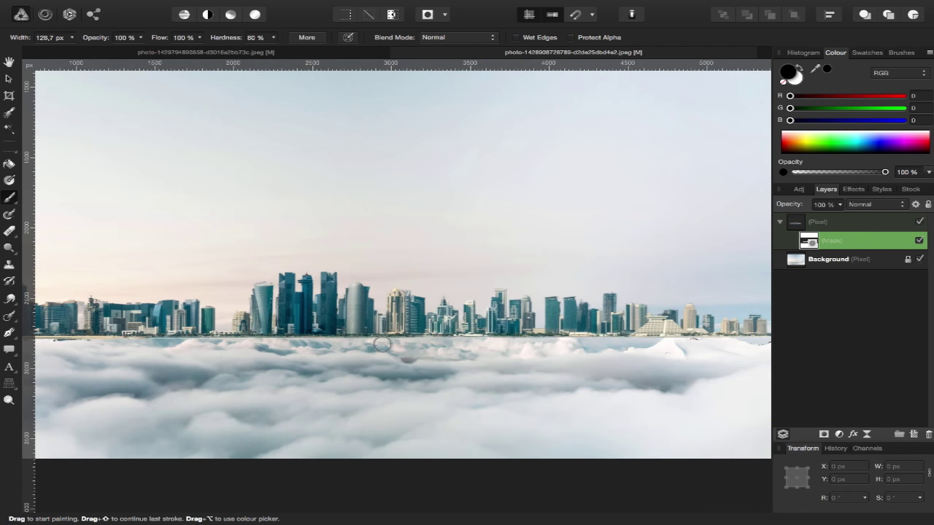
pyautogui.scroll(3, 384, 343)
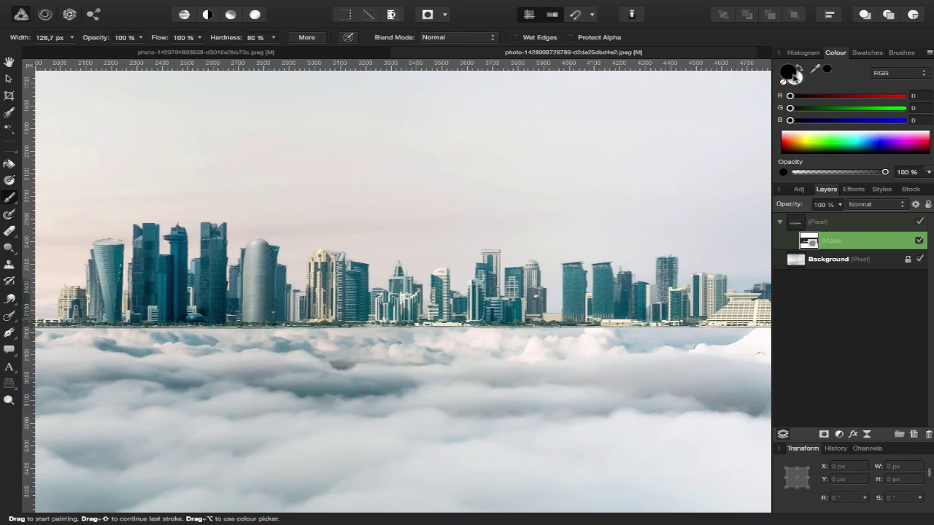
# Set the brush to 0% hardness and 51% flow
pyautogui.click(272, 38)
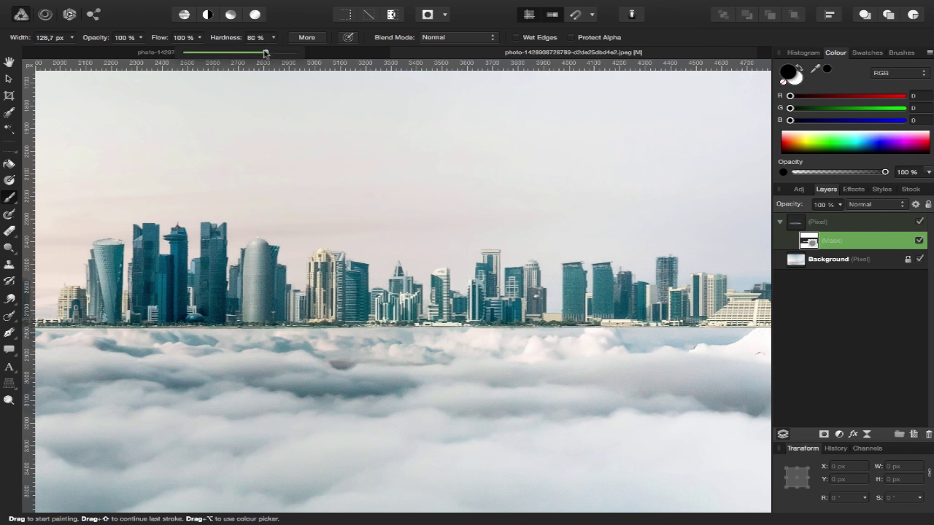
pyautogui.moveTo(265, 53); pyautogui.dragTo(157, 51)
pyautogui.click(199, 38)
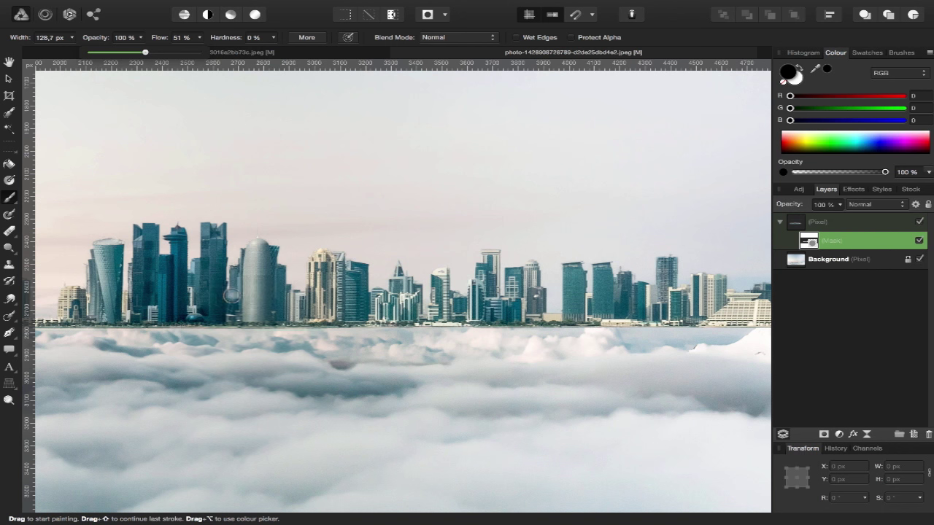
pyautogui.scroll(-3, 266, 337)
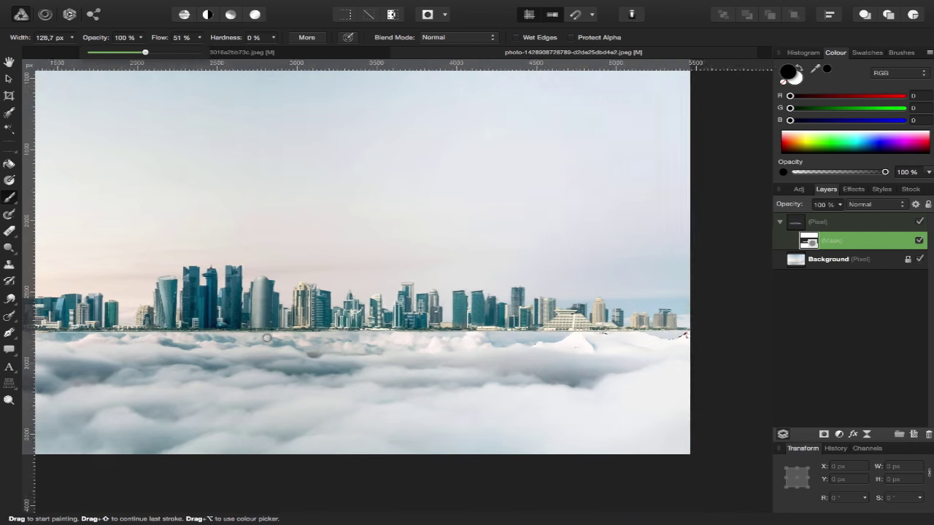
pyautogui.scroll(2, 293, 331)
pyautogui.scroll(2, 298, 335)
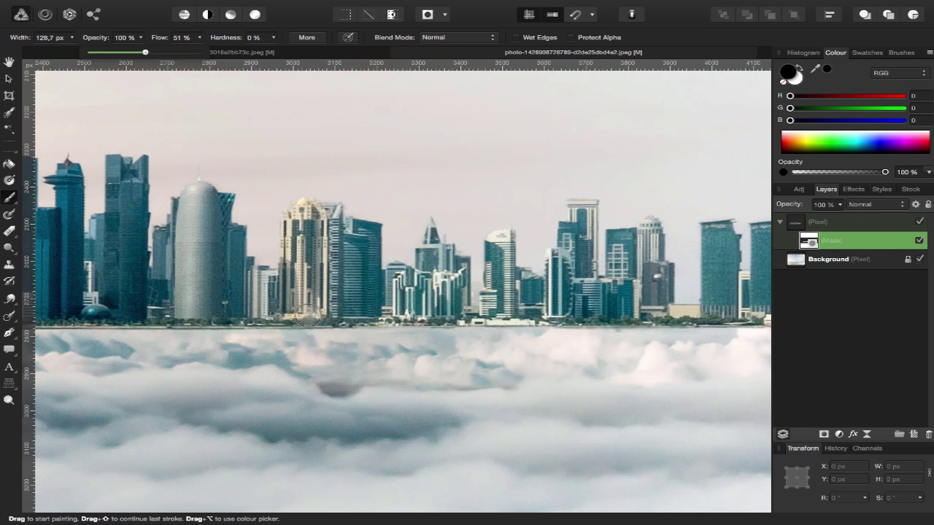
pyautogui.hscroll(-2, 255, 330)
pyautogui.hscroll(-5, 255, 329)
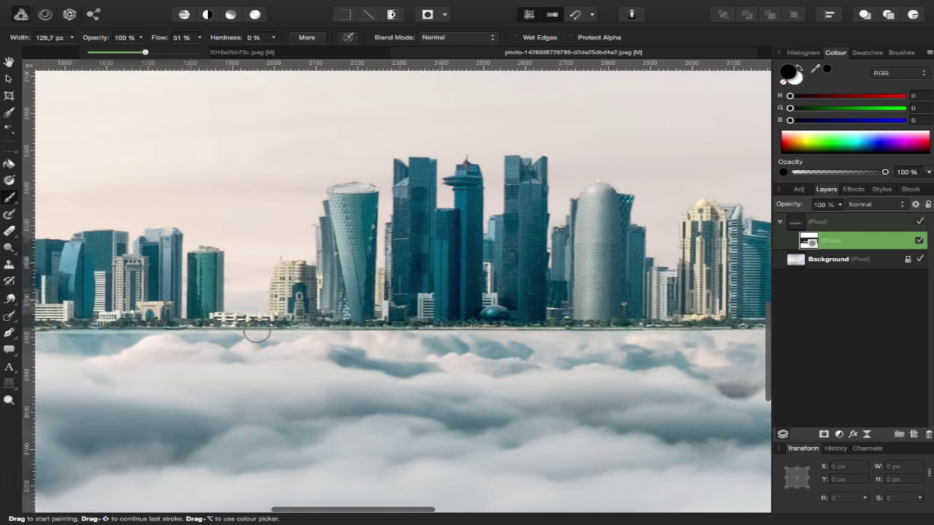
pyautogui.hscroll(-4, 257, 331)
pyautogui.hscroll(-3, 257, 331)
pyautogui.hscroll(-2, 256, 331)
pyautogui.hscroll(-5, 257, 332)
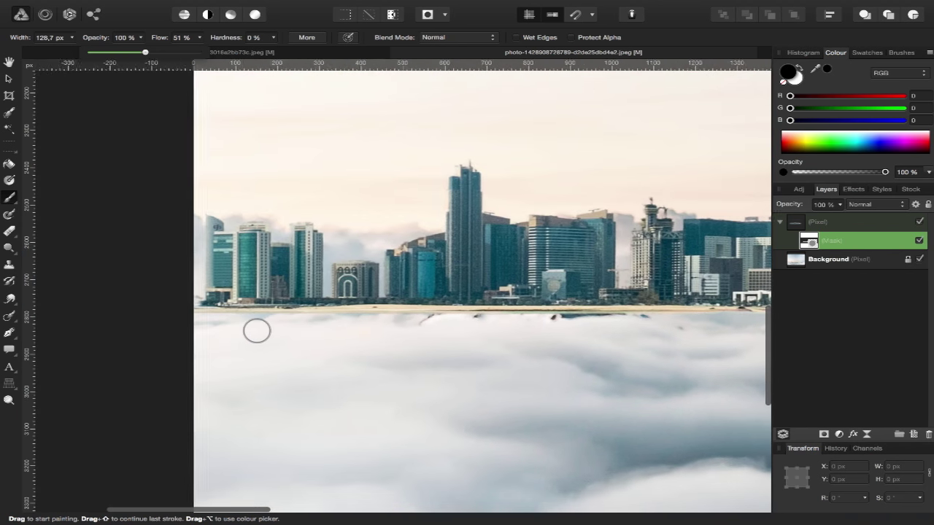
pyautogui.hscroll(3, 257, 331)
pyautogui.hscroll(1, 257, 331)
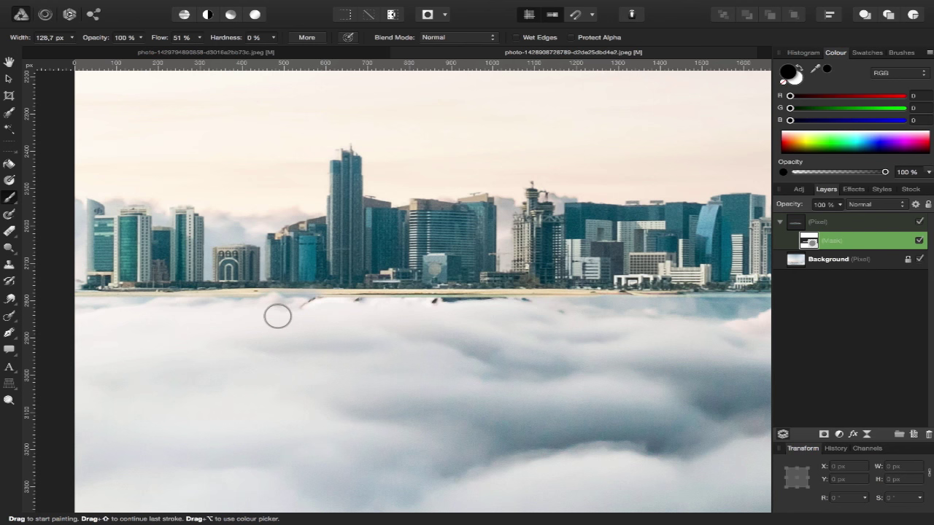
pyautogui.hscroll(5, 277, 316)
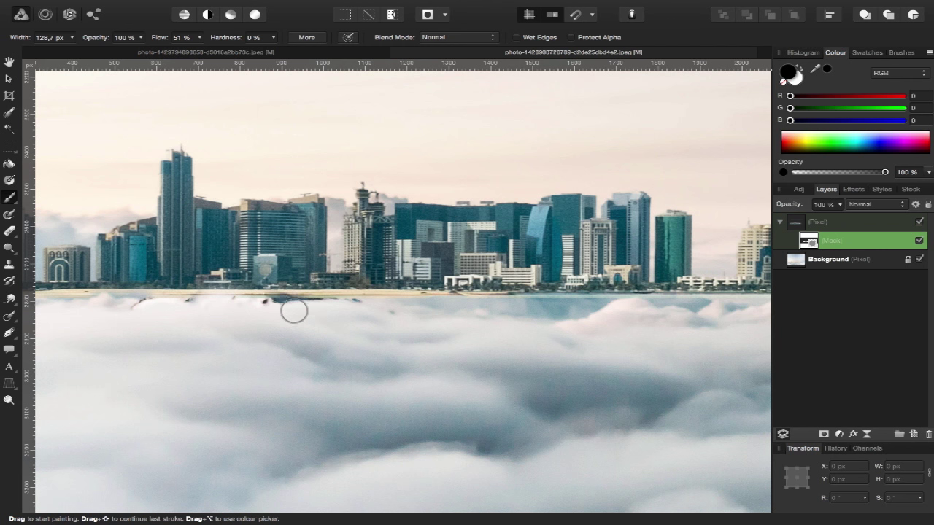
# Paint black along the left horizon, then white over the dark fin shape to restore clouds
pyautogui.moveTo(294, 311); pyautogui.dragTo(291, 275)
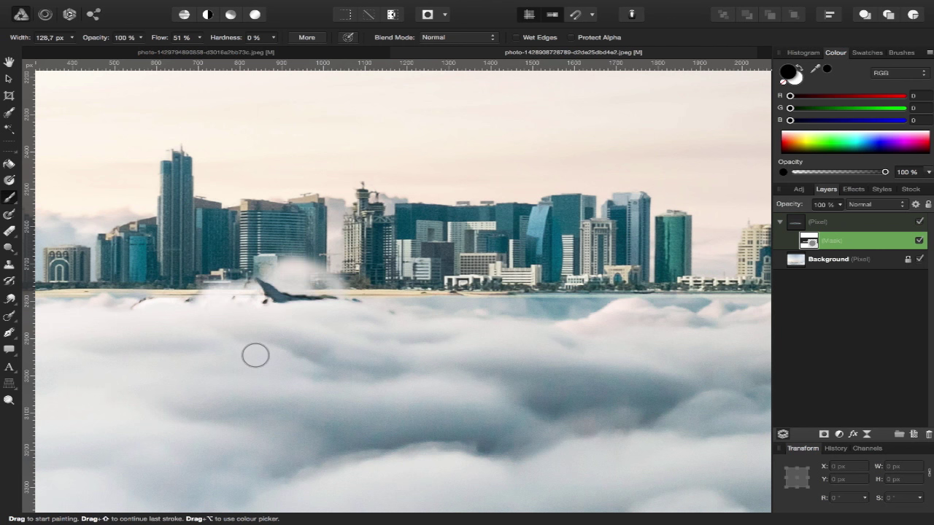
pyautogui.press('x')
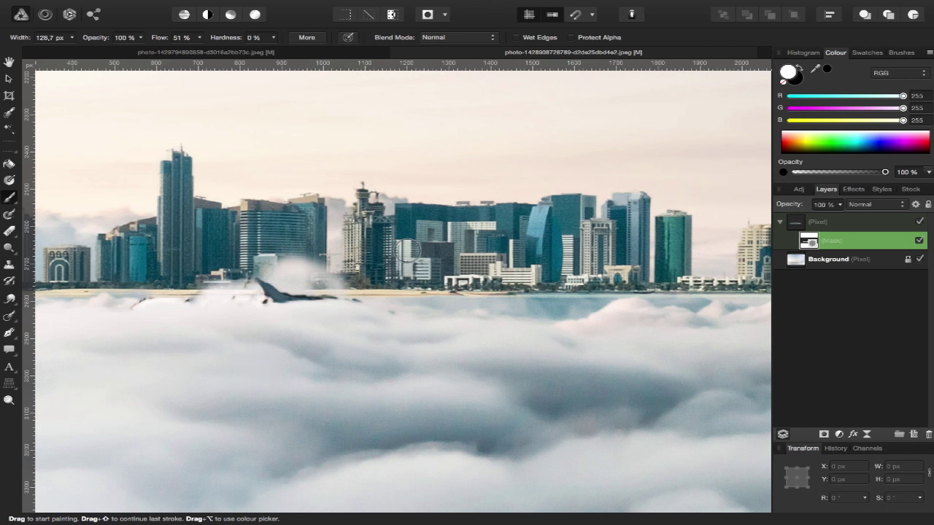
pyautogui.moveTo(259, 277)
pyautogui.mouseDown()
pyautogui.moveTo(321, 272)
pyautogui.moveTo(204, 279)
pyautogui.moveTo(212, 284)
pyautogui.mouseUp()
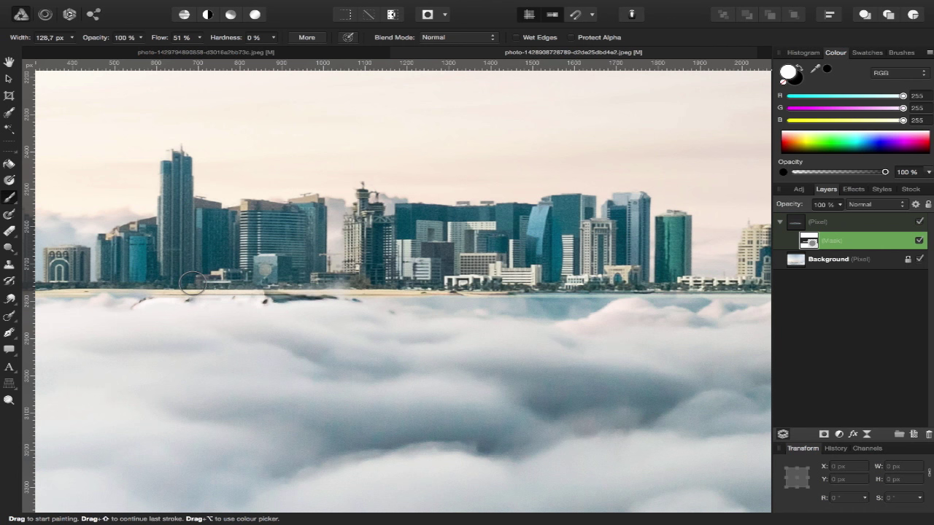
pyautogui.hscroll(5, 262, 277)
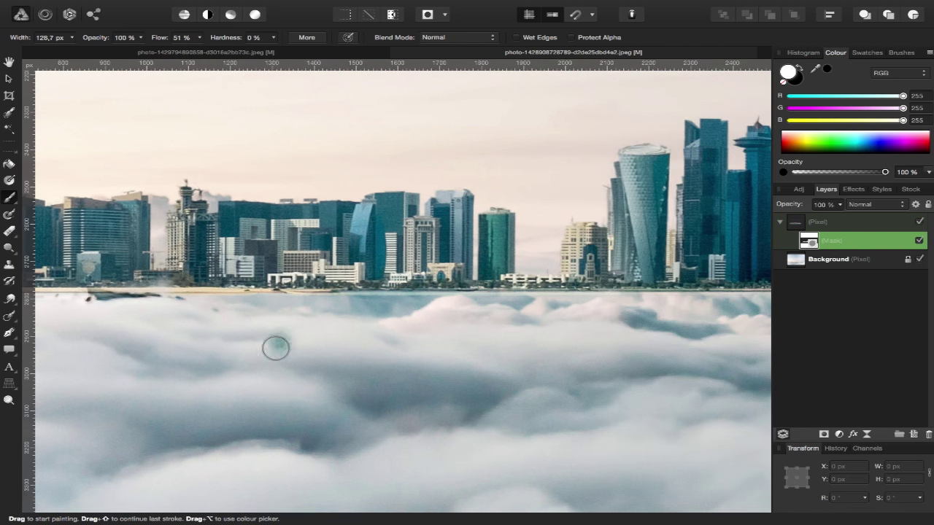
pyautogui.hscroll(1, 282, 342)
pyautogui.hscroll(3, 282, 343)
pyautogui.hscroll(3, 369, 316)
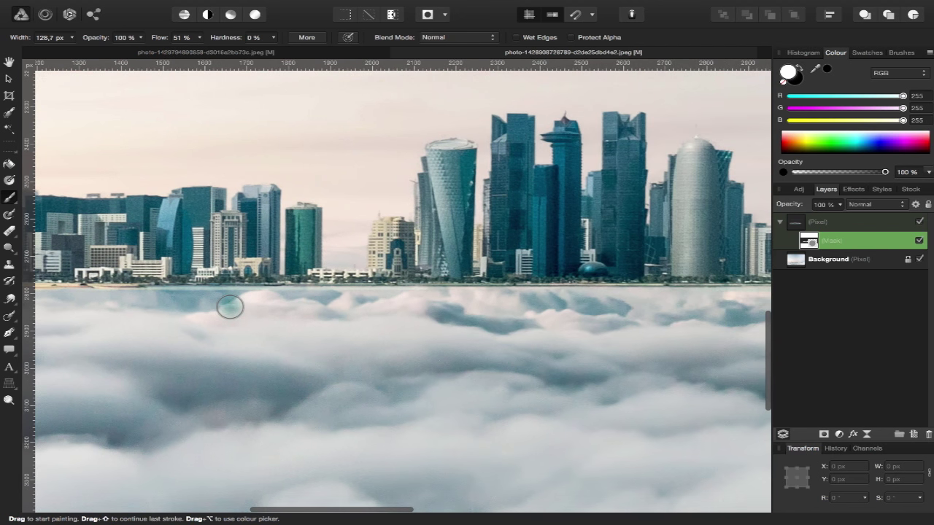
# Paint black along the left horizon to hide clouds and reveal water
pyautogui.press('x')
pyautogui.moveTo(185, 304); pyautogui.dragTo(223, 296)
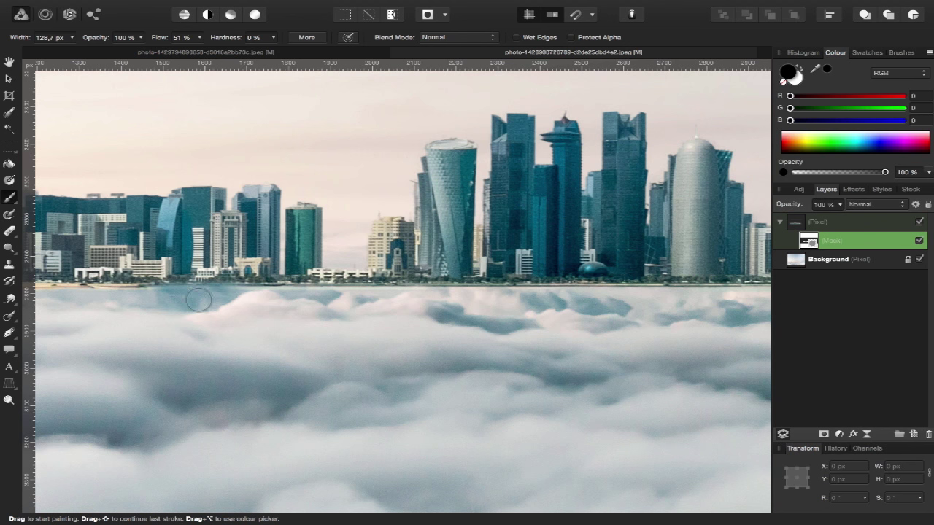
pyautogui.hscroll(3, 326, 322)
pyautogui.hscroll(3, 332, 322)
pyautogui.hscroll(2, 331, 323)
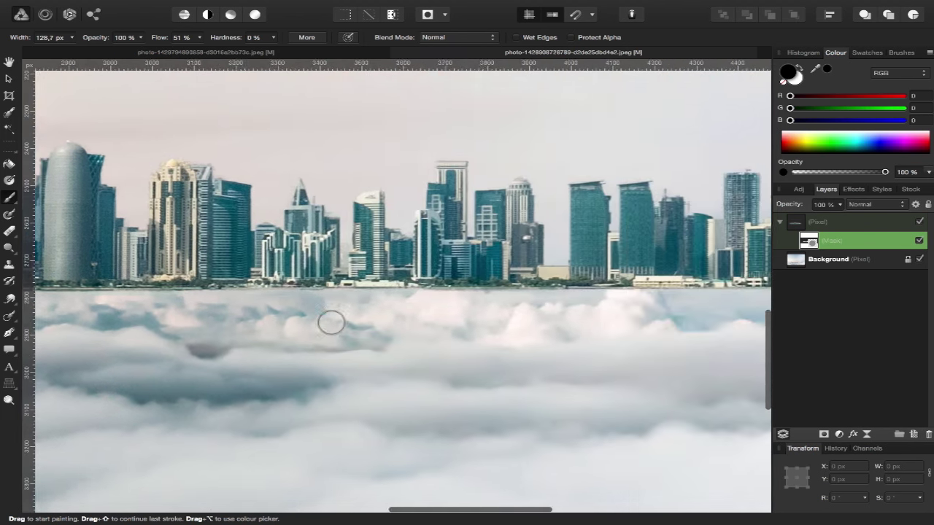
pyautogui.hscroll(2, 329, 323)
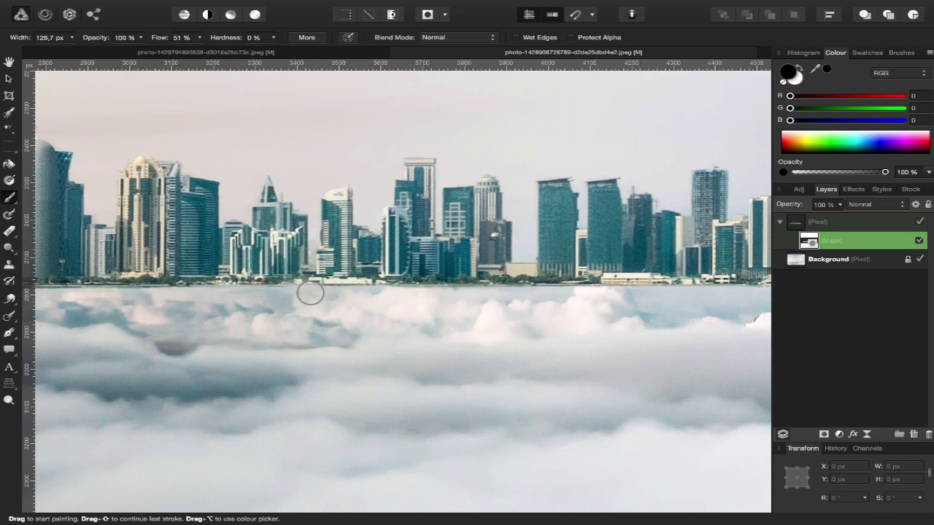
pyautogui.hscroll(3, 311, 290)
pyautogui.hscroll(2, 425, 303)
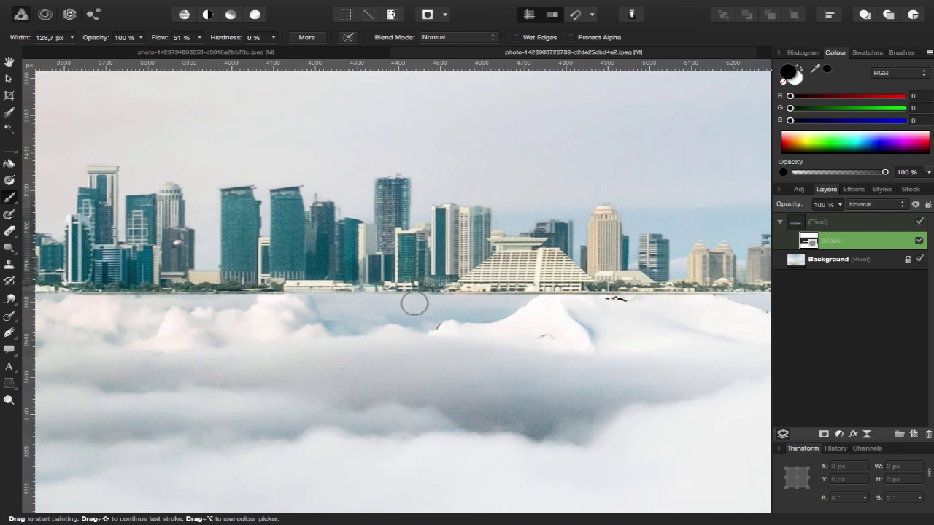
pyautogui.hscroll(2, 448, 302)
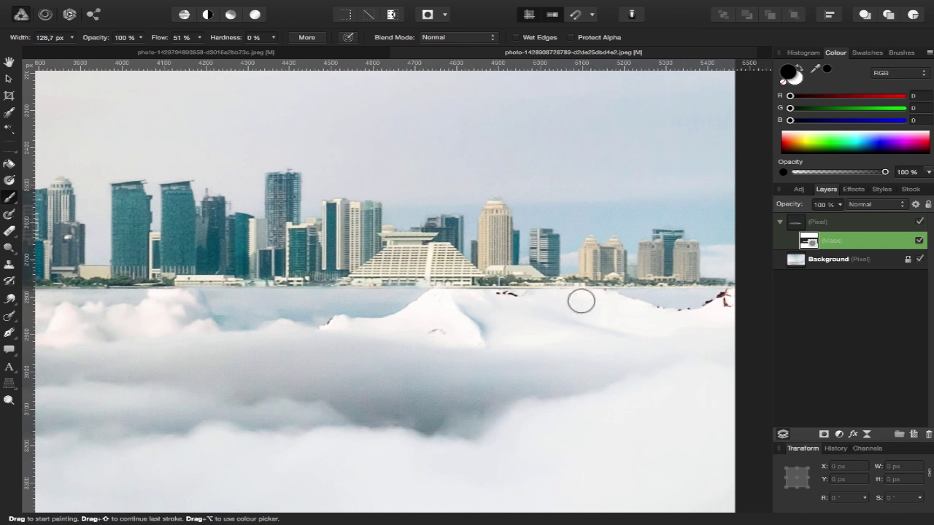
# Paint clouds back along the right horizon strip so the waterfront blends in
pyautogui.moveTo(601, 297); pyautogui.dragTo(692, 298)
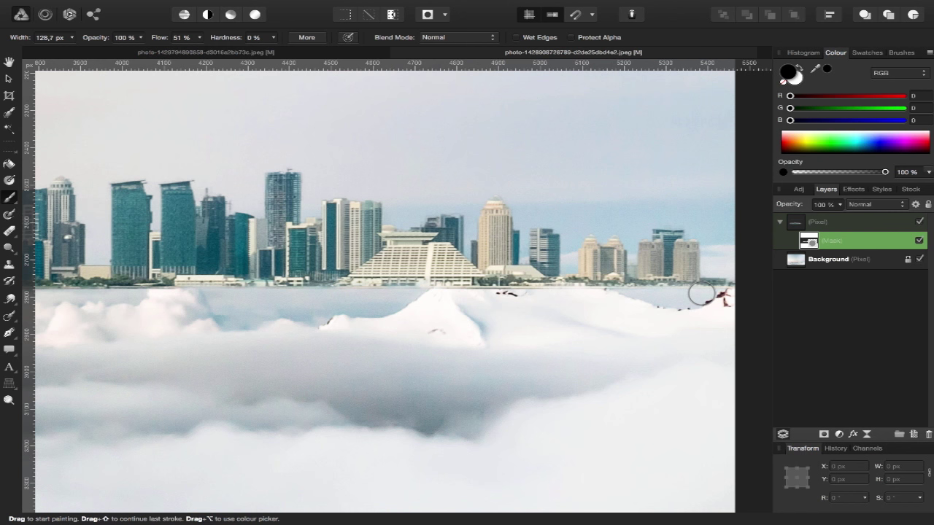
pyautogui.hscroll(-1, 513, 358)
pyautogui.hscroll(-5, 513, 359)
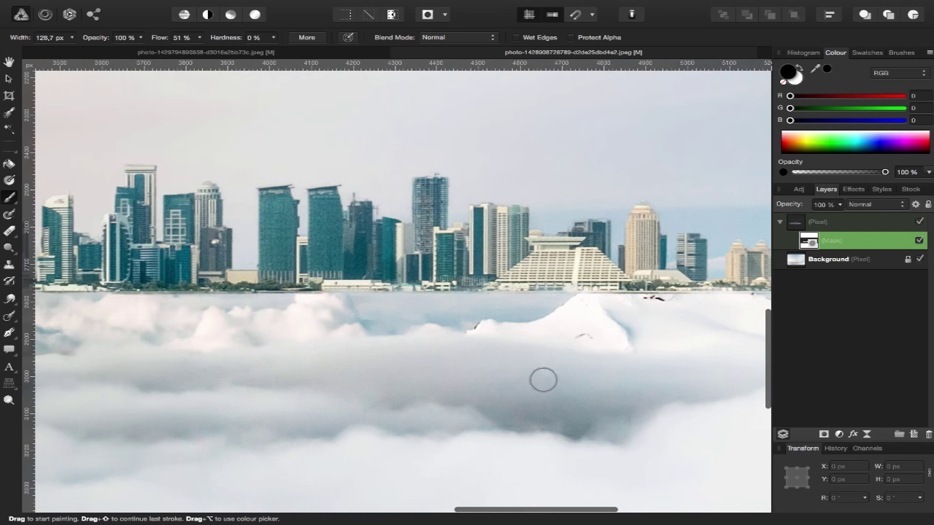
pyautogui.hscroll(-2, 542, 379)
pyautogui.hscroll(-2, 547, 384)
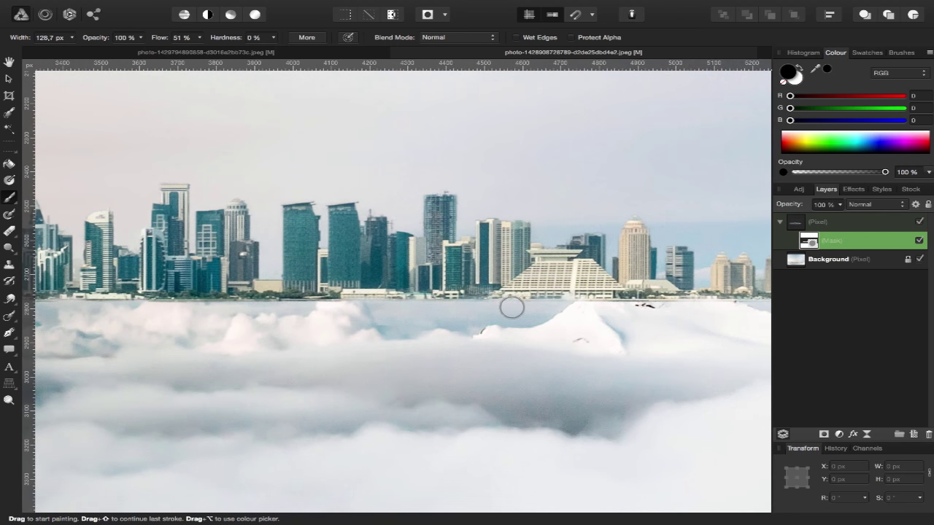
pyautogui.hscroll(-2, 519, 306)
pyautogui.hscroll(-6, 383, 321)
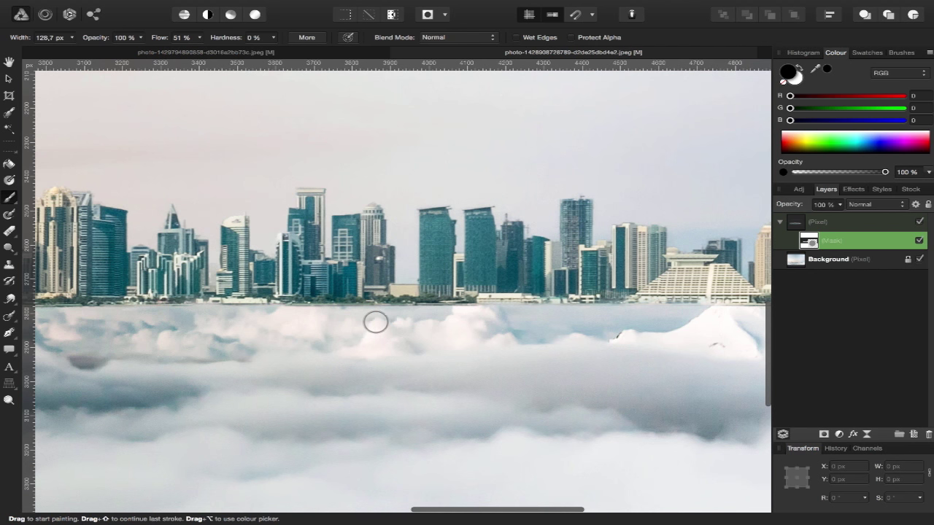
pyautogui.hscroll(-2, 335, 319)
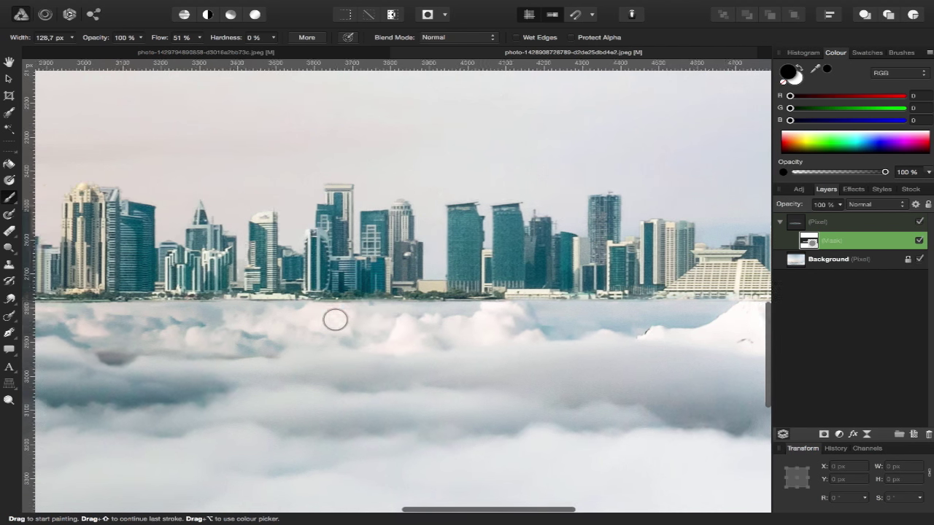
pyautogui.hscroll(-6, 335, 319)
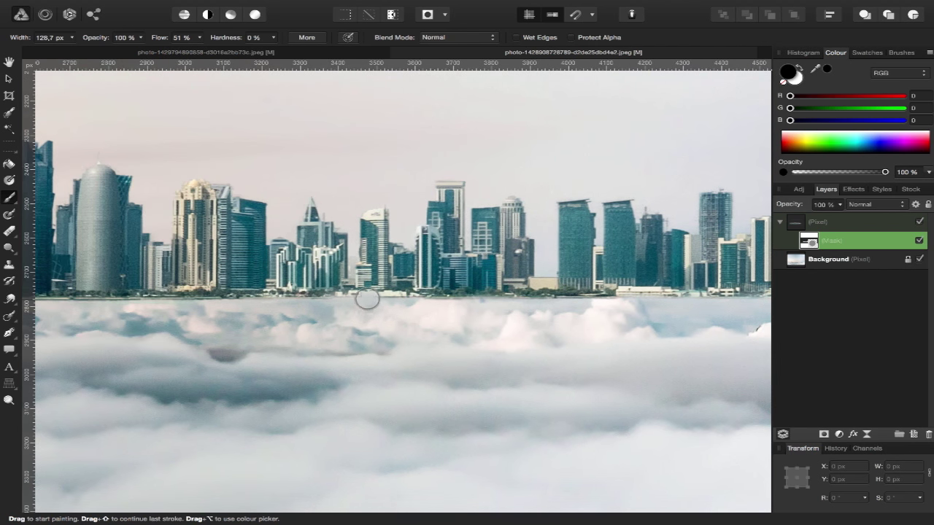
pyautogui.scroll(-2, 364, 350)
pyautogui.scroll(-2, 365, 350)
pyautogui.scroll(-2, 366, 353)
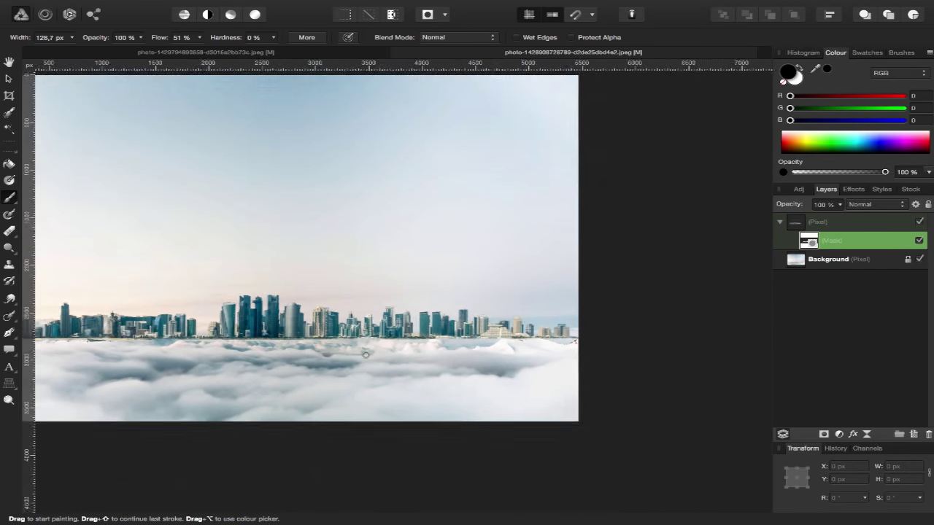
pyautogui.hscroll(-5, 366, 354)
pyautogui.hscroll(-2, 366, 354)
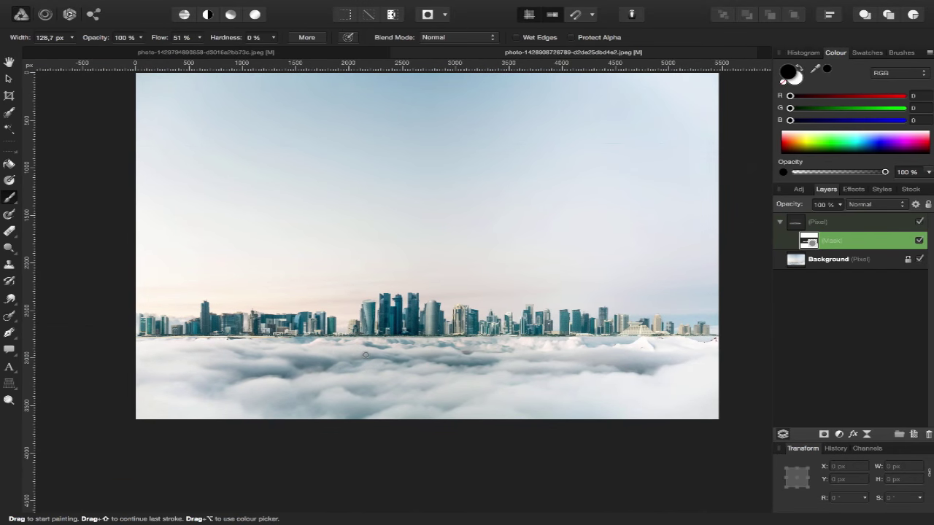
pyautogui.scroll(1, 365, 353)
pyautogui.scroll(2, 361, 356)
pyautogui.scroll(2, 358, 358)
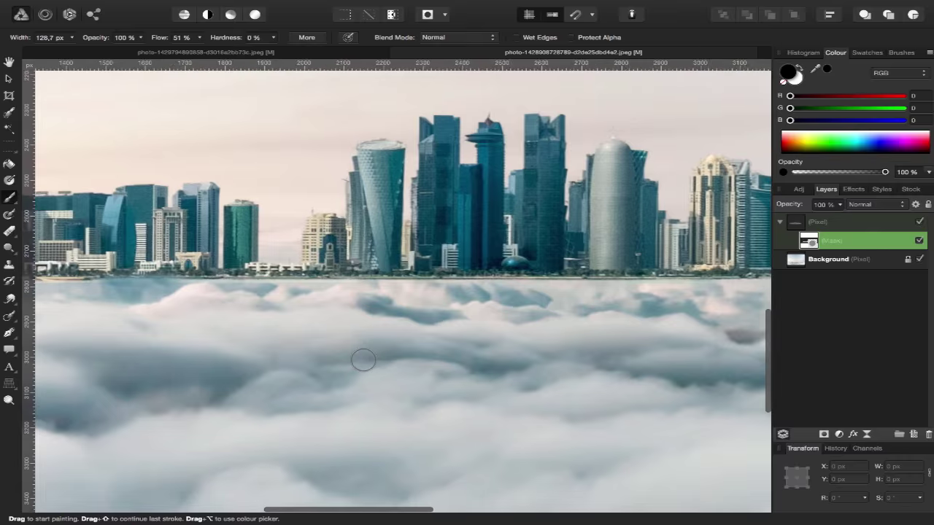
pyautogui.scroll(1, 363, 358)
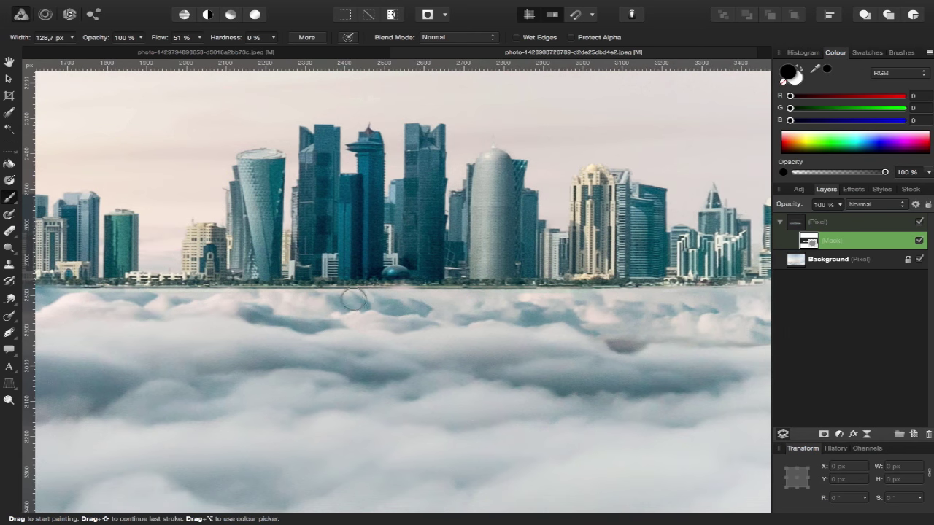
pyautogui.hscroll(-1, 351, 307)
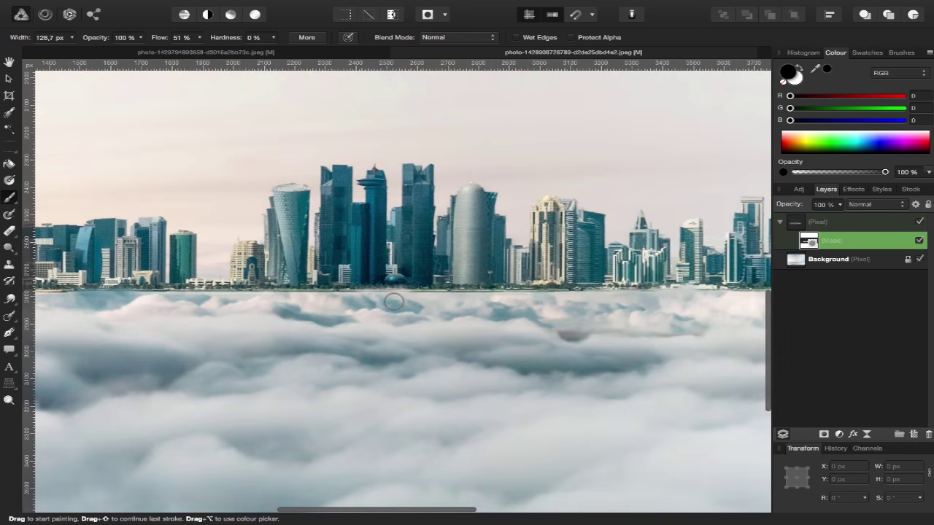
pyautogui.hscroll(-1, 293, 313)
pyautogui.hscroll(-8, 299, 314)
pyautogui.hscroll(-5, 281, 299)
pyautogui.scroll(-1, 281, 299)
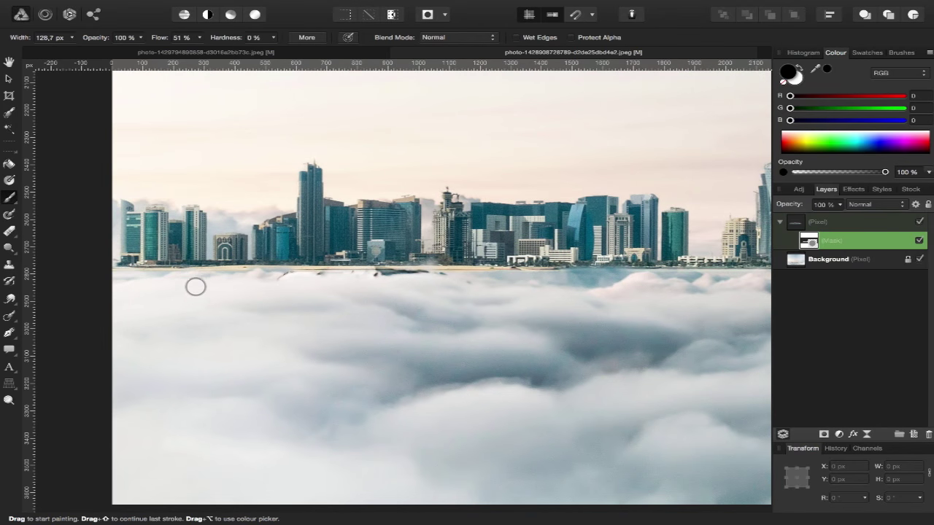
pyautogui.hscroll(3, 195, 287)
pyautogui.hscroll(5, 195, 287)
pyautogui.hscroll(5, 196, 287)
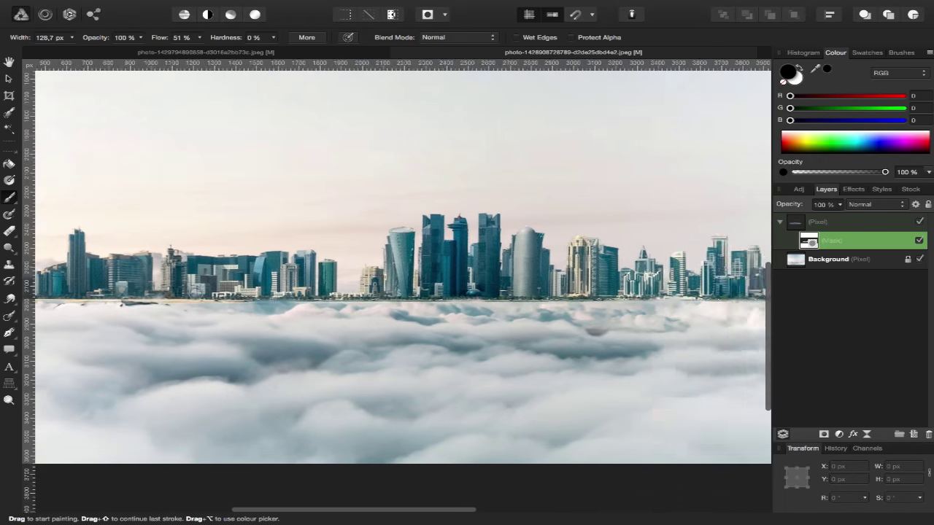
pyautogui.scroll(-3, 263, 308)
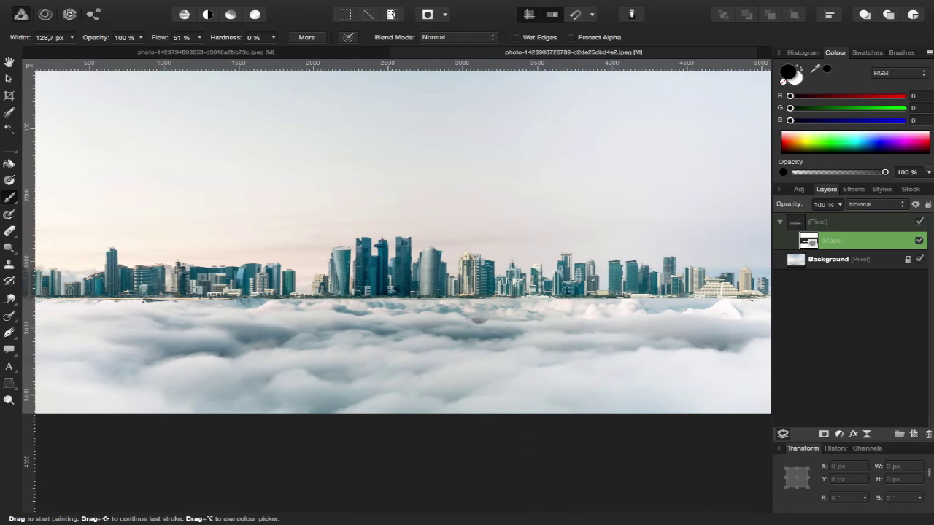
pyautogui.scroll(-3, 314, 359)
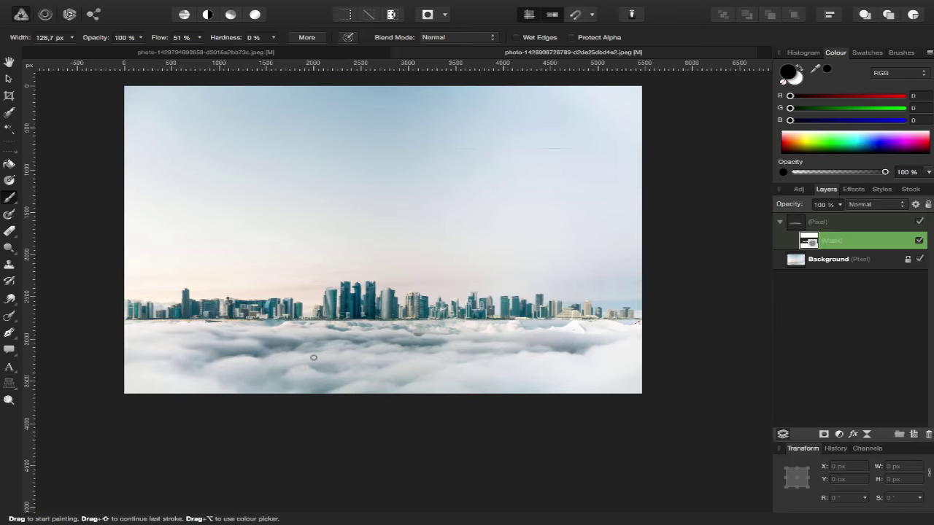
pyautogui.scroll(-2, 313, 362)
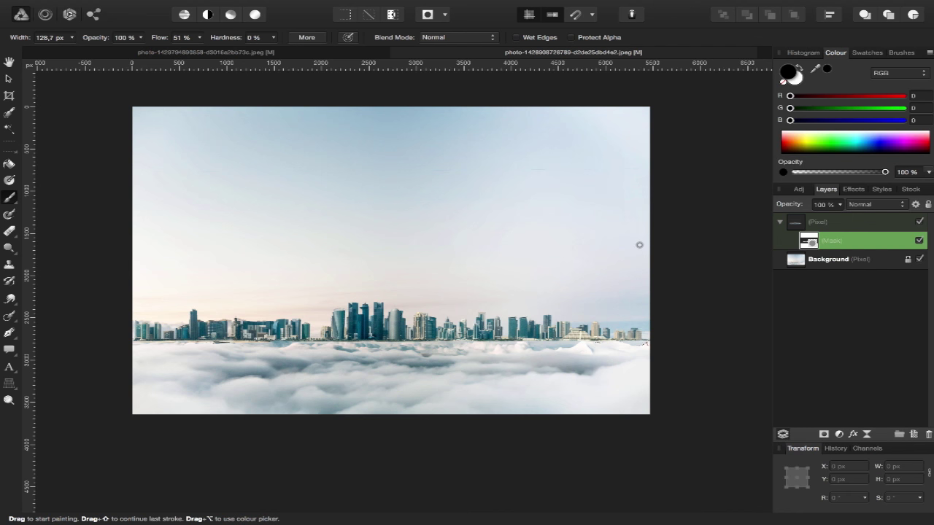
pyautogui.scroll(5, 575, 355)
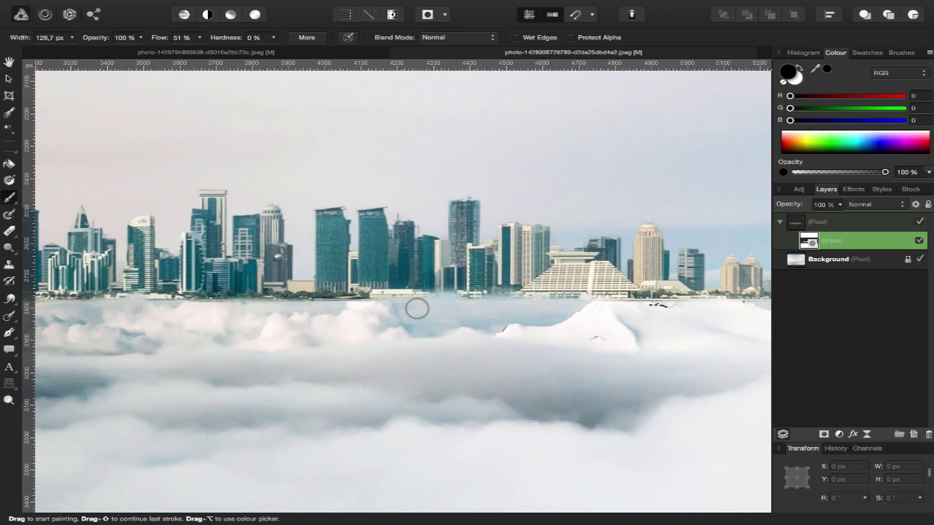
pyautogui.hscroll(-3, 378, 334)
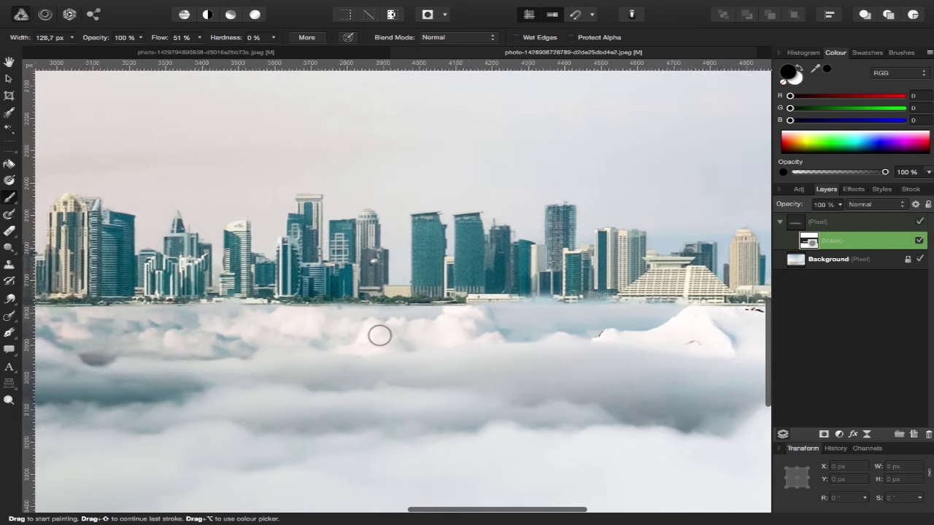
pyautogui.hscroll(5, 379, 334)
pyautogui.hscroll(-5, 380, 335)
pyautogui.hscroll(-5, 380, 335)
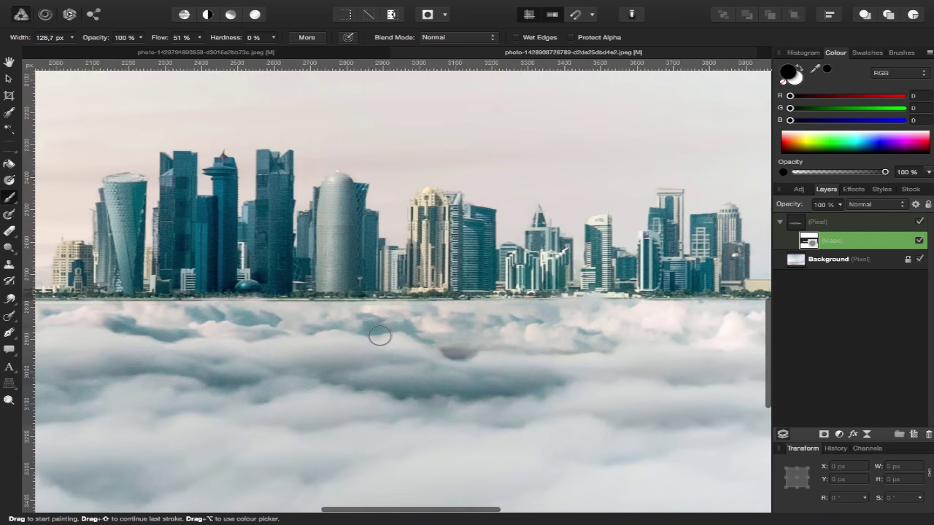
pyautogui.hscroll(-5, 379, 335)
pyautogui.hscroll(-5, 379, 334)
pyautogui.hscroll(-4, 240, 308)
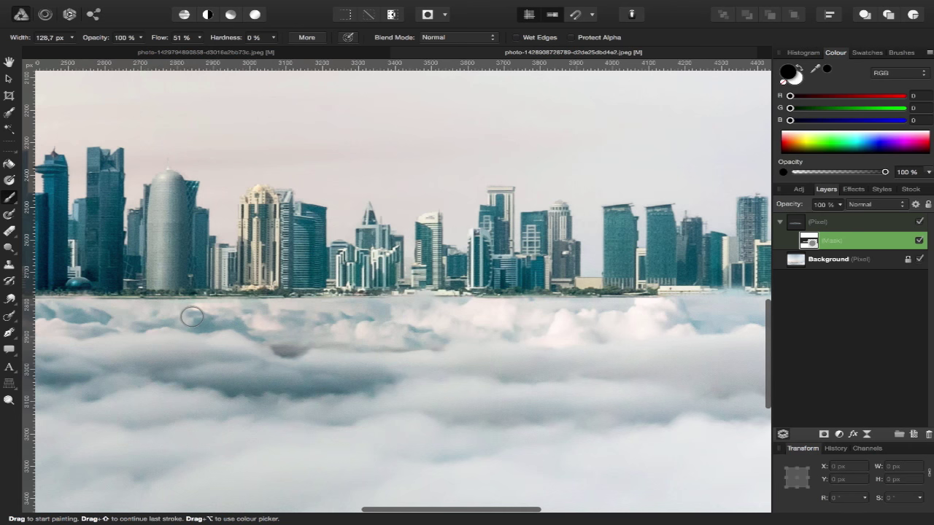
pyautogui.hscroll(15, 259, 317)
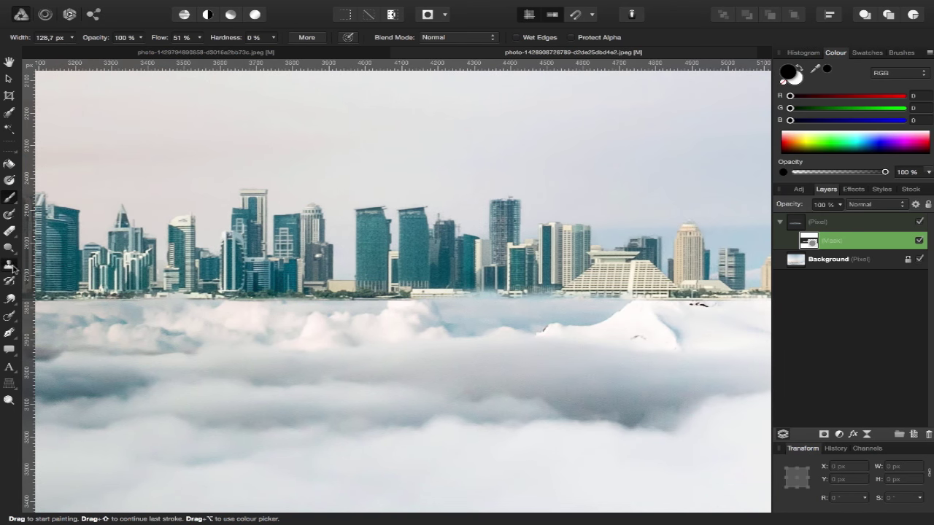
# Clone clean cloud over the Background's dark patch below the central buildings, using 0% hardness
pyautogui.click(10, 265)
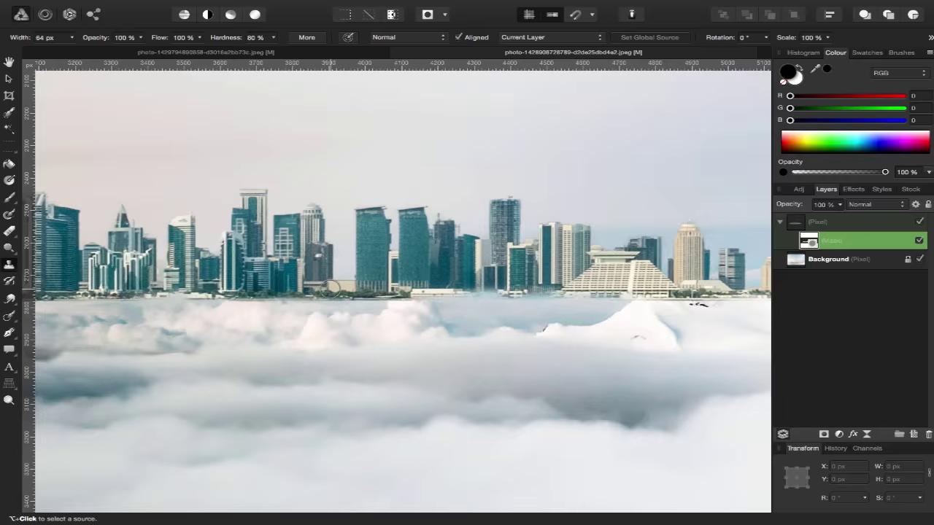
pyautogui.keyDown('alt'); pyautogui.click(401, 328); pyautogui.keyUp('alt')
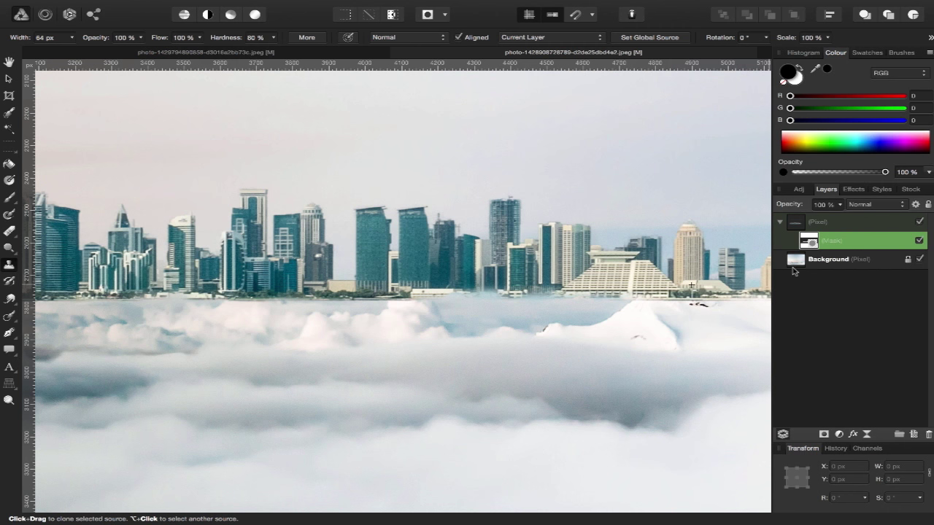
pyautogui.click(793, 263)
pyautogui.moveTo(444, 302)
pyautogui.mouseDown()
pyautogui.moveTo(423, 315)
pyautogui.moveTo(452, 317)
pyautogui.mouseUp()
pyautogui.click(273, 37)
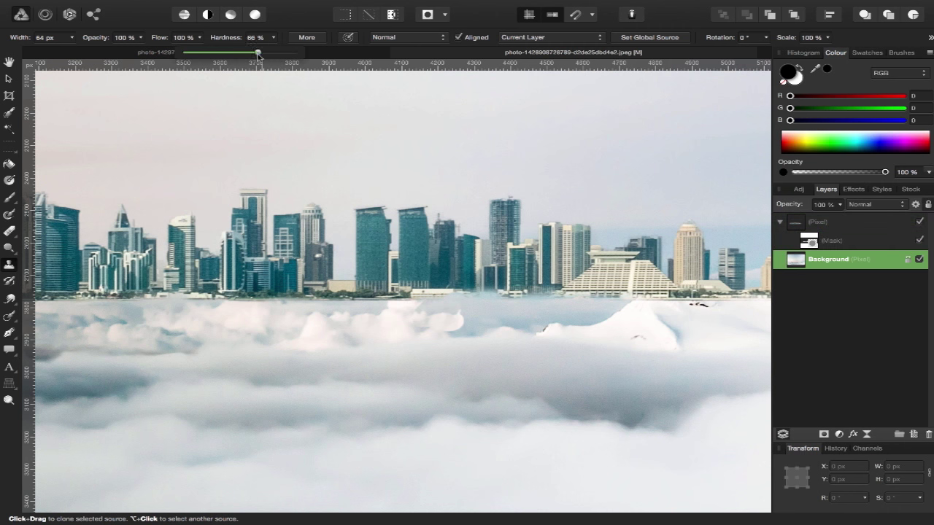
pyautogui.moveTo(258, 54); pyautogui.dragTo(162, 63)
pyautogui.moveTo(446, 323)
pyautogui.mouseDown()
pyautogui.moveTo(429, 310)
pyautogui.moveTo(441, 336)
pyautogui.mouseUp()
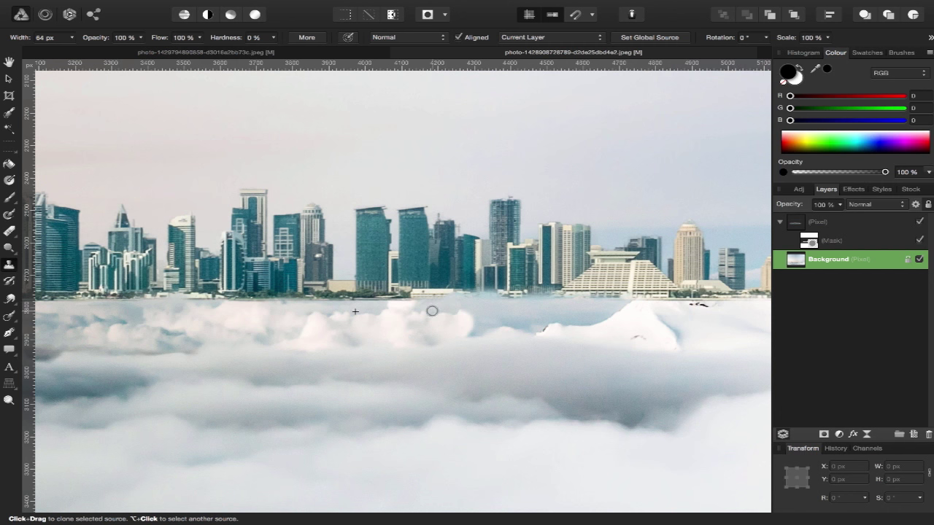
pyautogui.moveTo(456, 325)
pyautogui.mouseDown()
pyautogui.moveTo(431, 310)
pyautogui.moveTo(426, 332)
pyautogui.mouseUp()
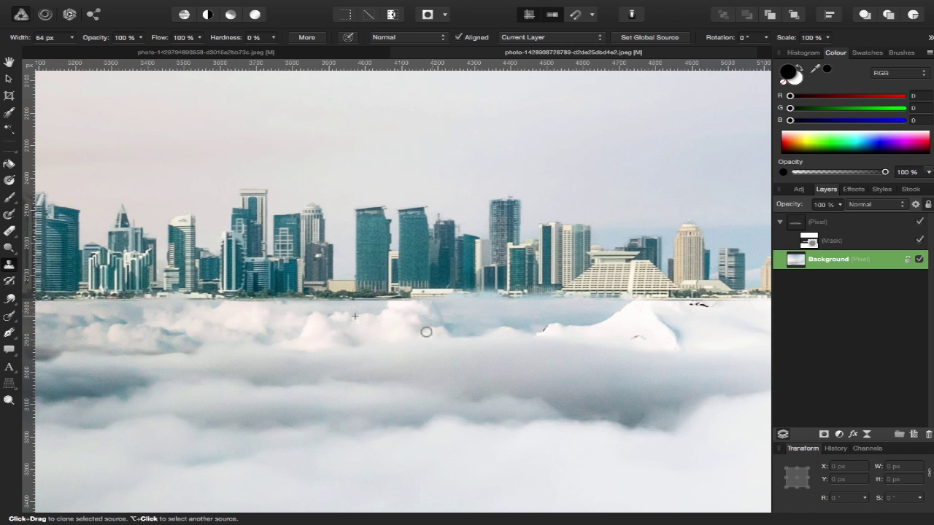
# Return to the Paint Brush on the skyline's mask and lower its flow to 49%
pyautogui.click(9, 197)
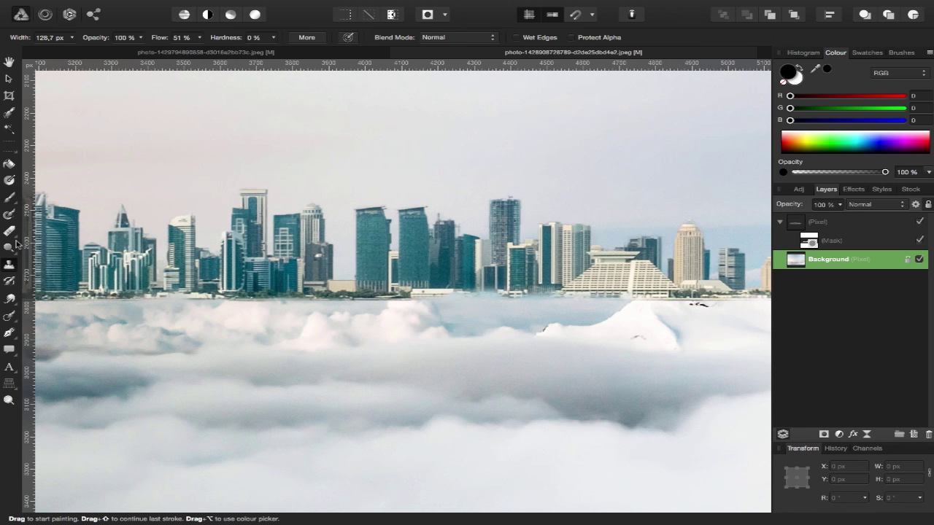
pyautogui.click(830, 237)
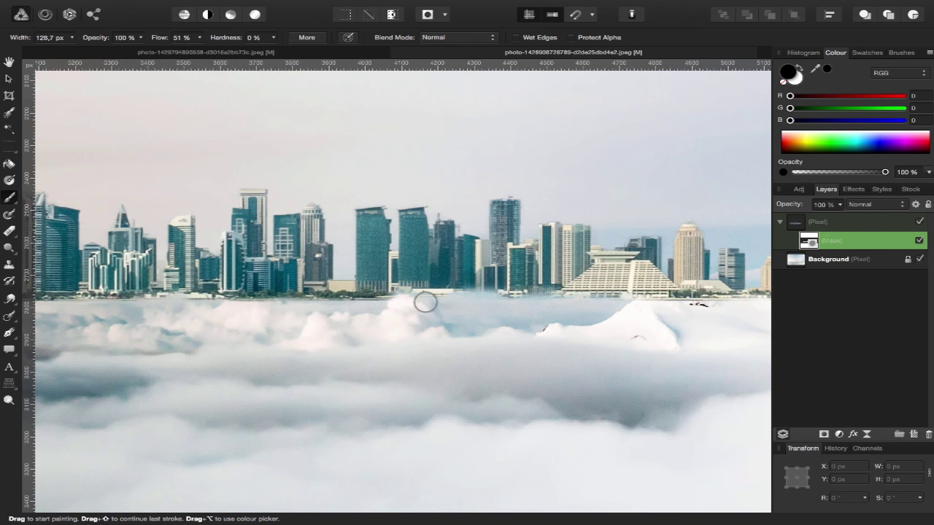
pyautogui.hscroll(5, 400, 306)
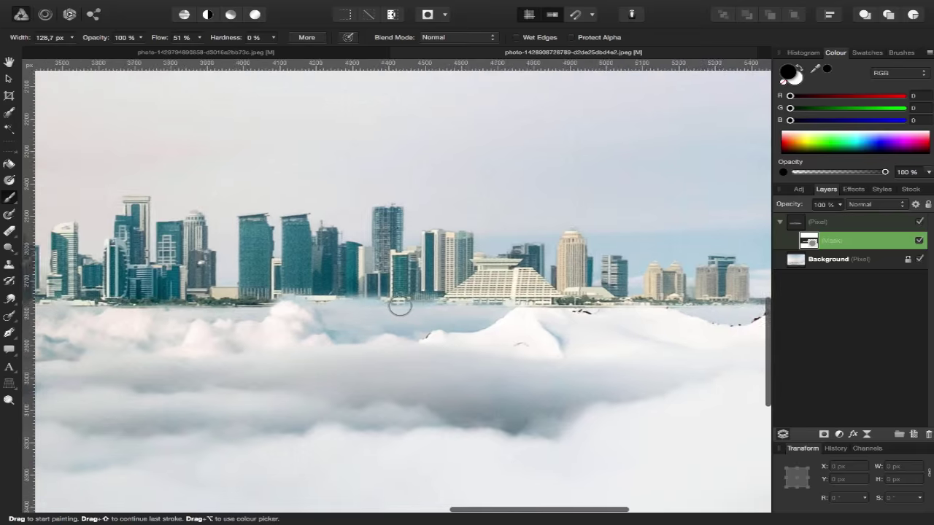
pyautogui.hscroll(5, 396, 302)
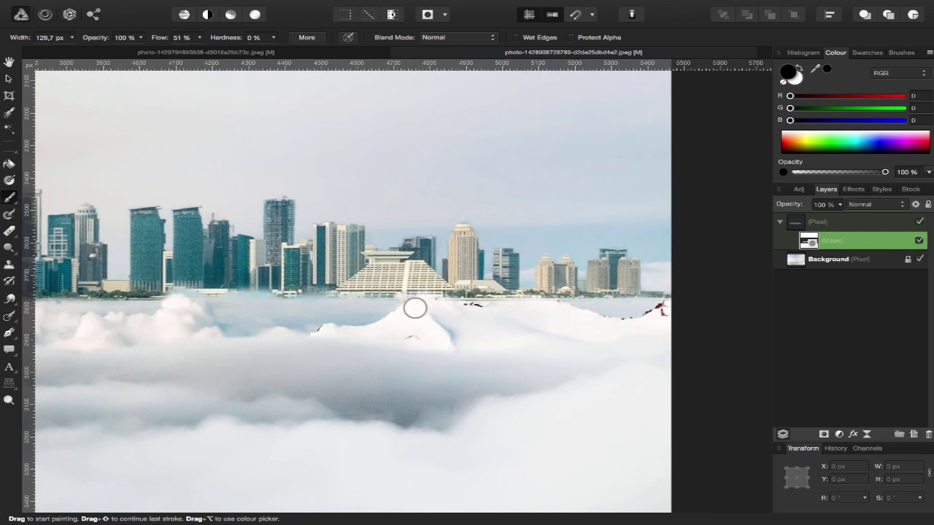
pyautogui.hscroll(-5, 452, 332)
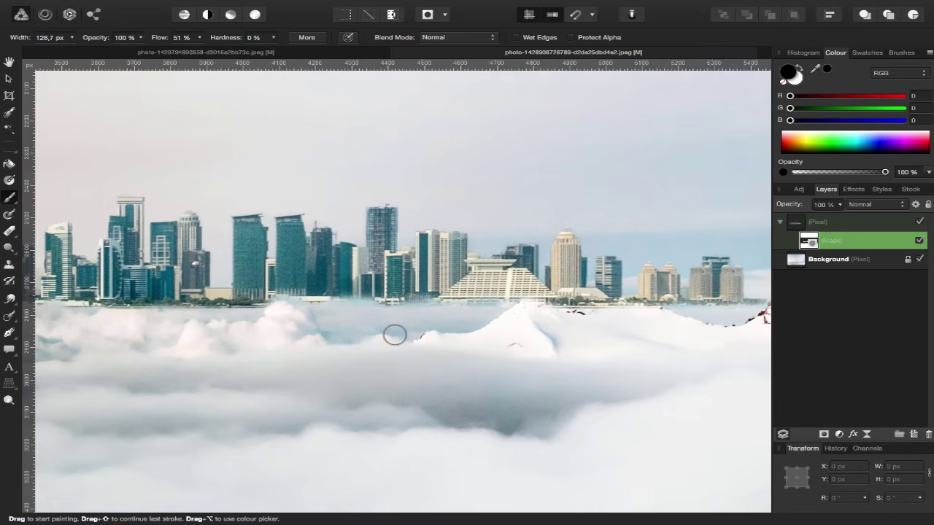
pyautogui.hscroll(-15, 328, 350)
pyautogui.scroll(-2, 256, 370)
pyautogui.scroll(-2, 173, 306)
pyautogui.scroll(-4, 298, 321)
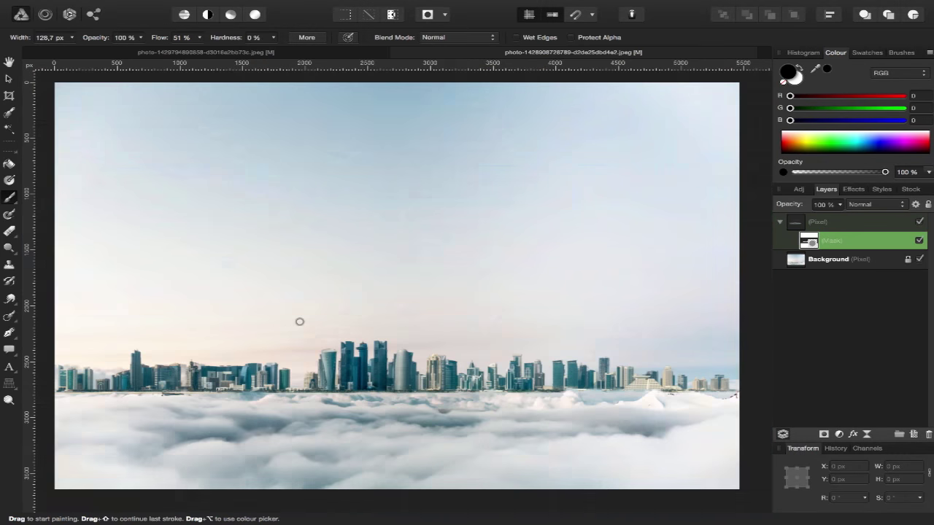
pyautogui.click(200, 38)
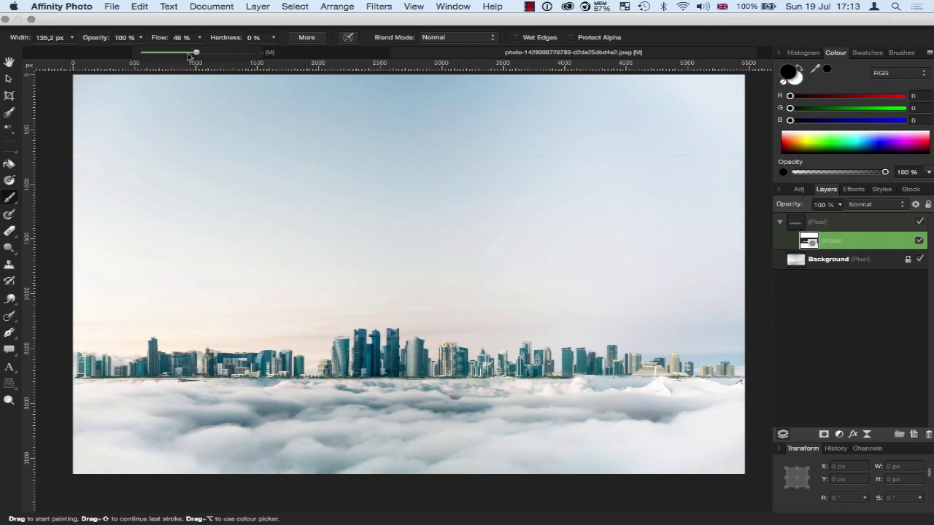
# Lower the mask brush flow to 15% and fade the central building bases into the clouds
pyautogui.moveTo(188, 54); pyautogui.dragTo(173, 55)
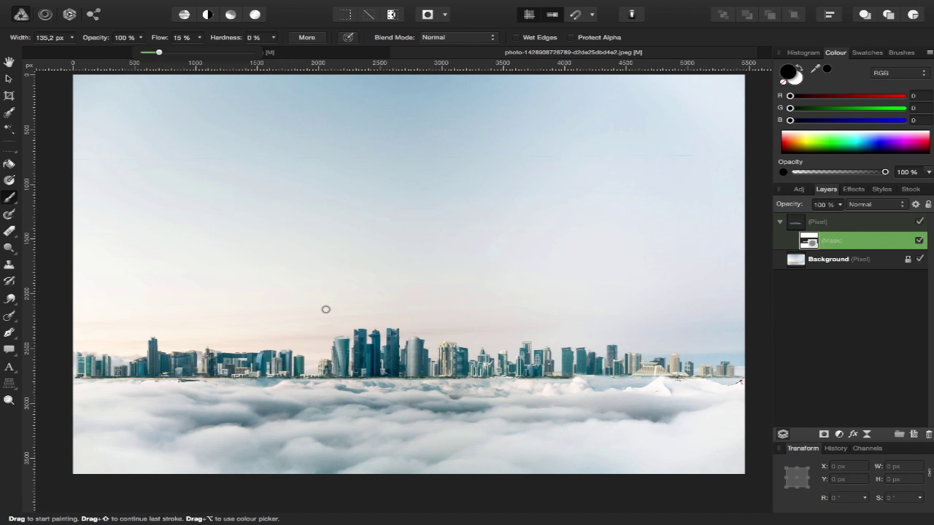
pyautogui.scroll(-2, 325, 309)
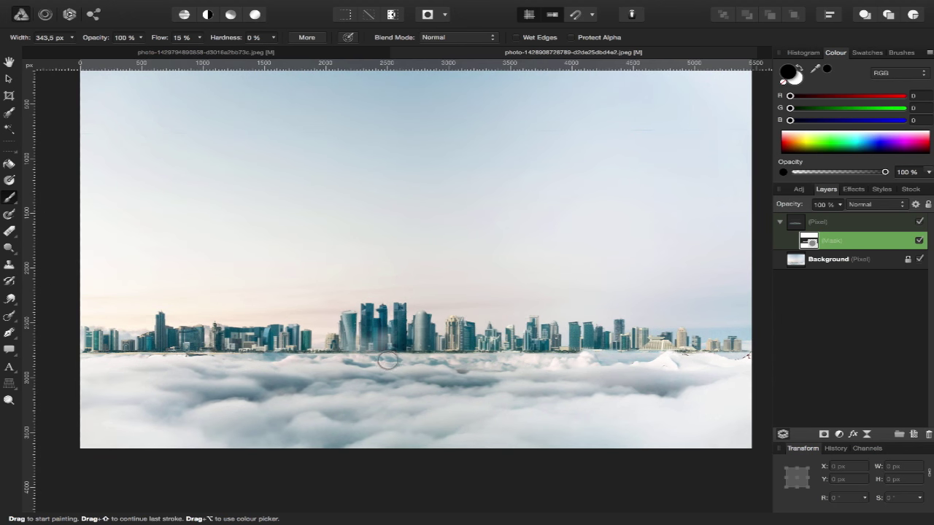
pyautogui.scroll(-2, 400, 358)
pyautogui.scroll(2, 400, 370)
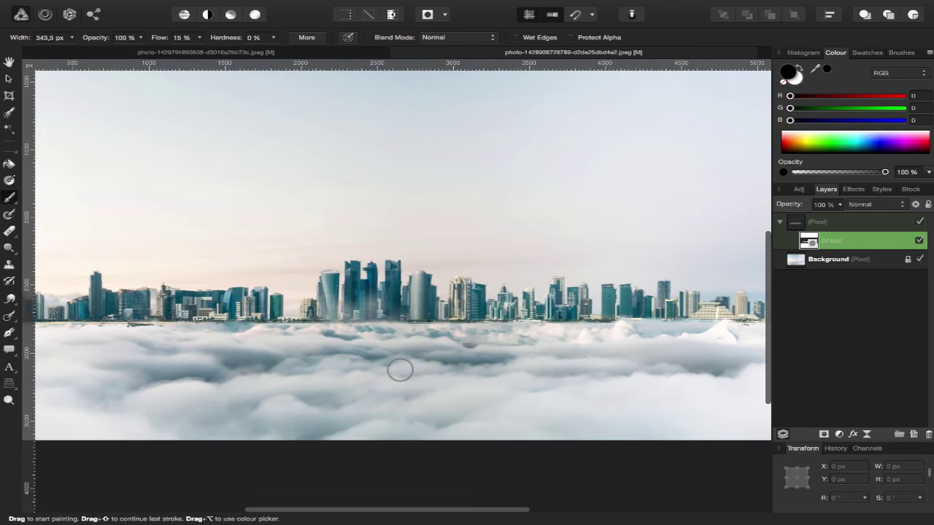
pyautogui.scroll(2, 400, 370)
pyautogui.scroll(1, 399, 371)
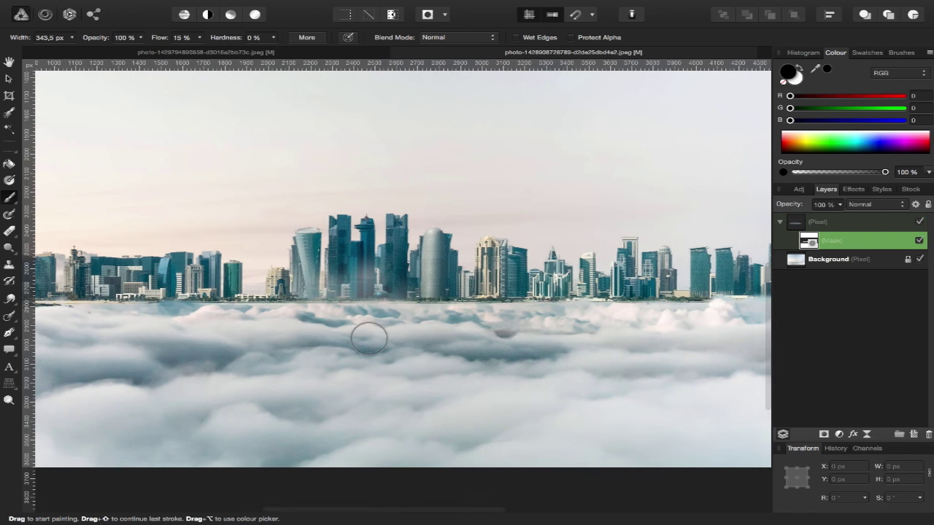
pyautogui.moveTo(345, 320); pyautogui.dragTo(397, 316)
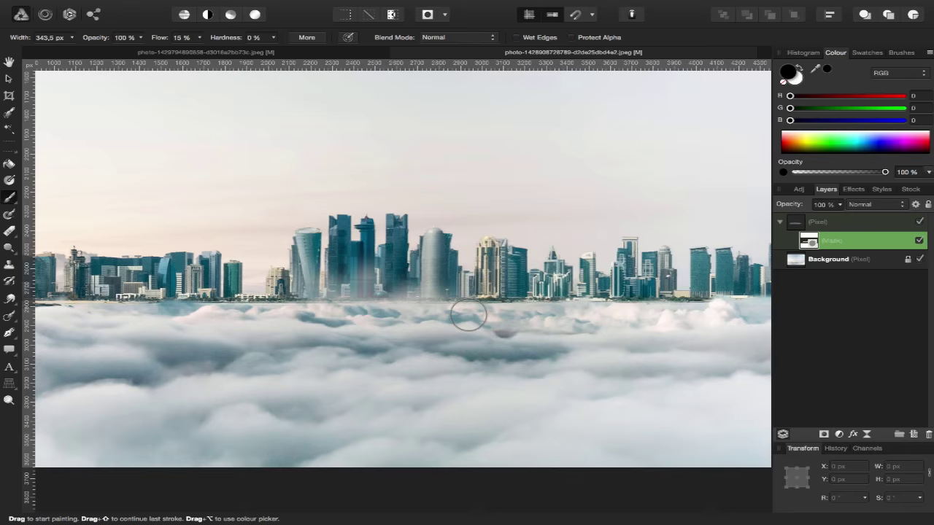
# Fade more building bases, undo one stray stroke, and soften the skyline's left part
pyautogui.hscroll(-2, 357, 310)
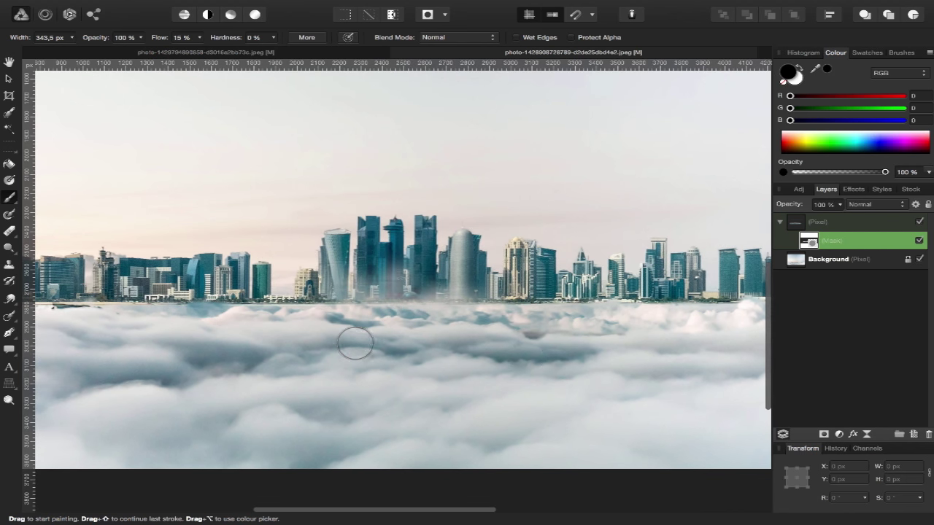
pyautogui.hscroll(-3, 355, 343)
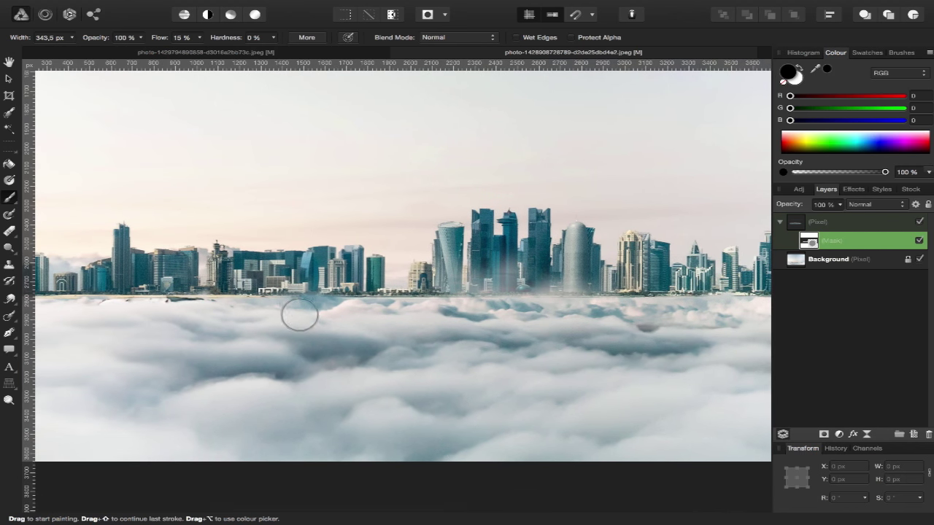
pyautogui.moveTo(279, 317)
pyautogui.mouseDown()
pyautogui.moveTo(308, 283)
pyautogui.moveTo(311, 319)
pyautogui.mouseUp()
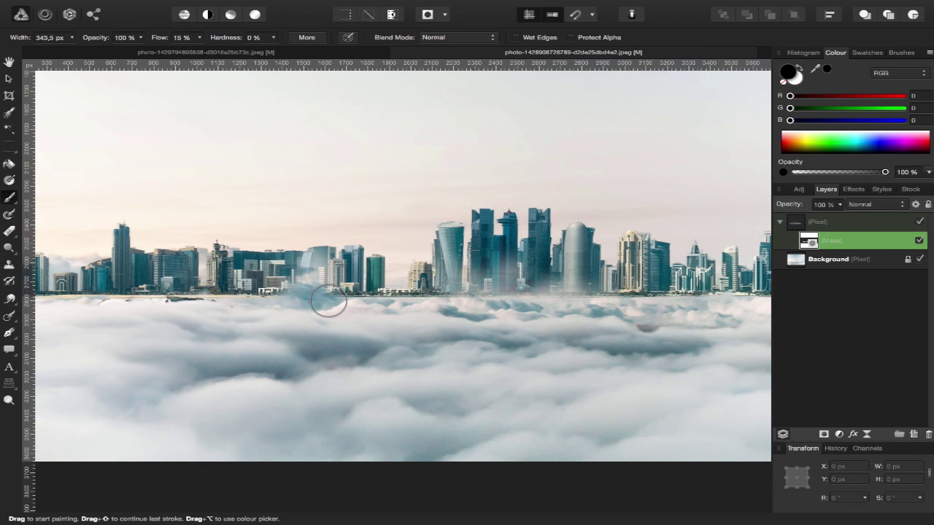
pyautogui.moveTo(329, 302); pyautogui.dragTo(318, 284)
pyautogui.hotkey('ctrl', 'z')
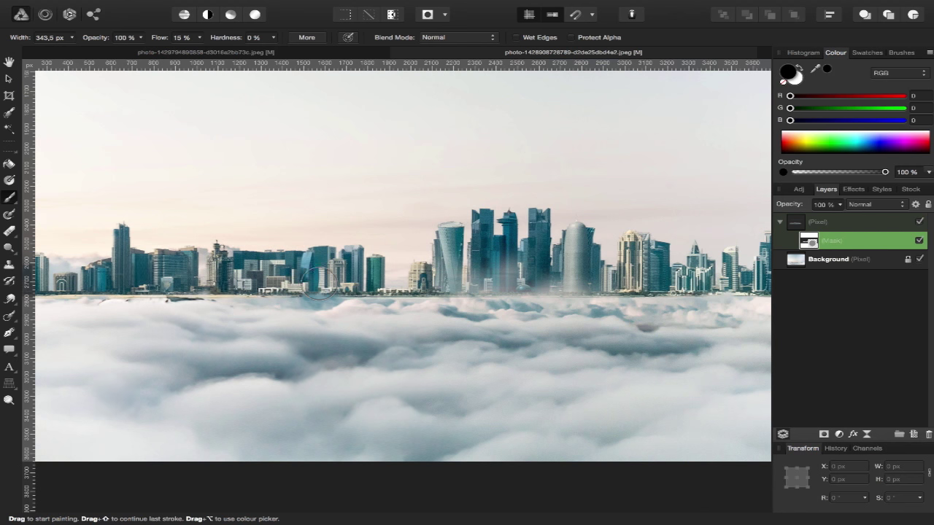
pyautogui.hscroll(-5, 295, 343)
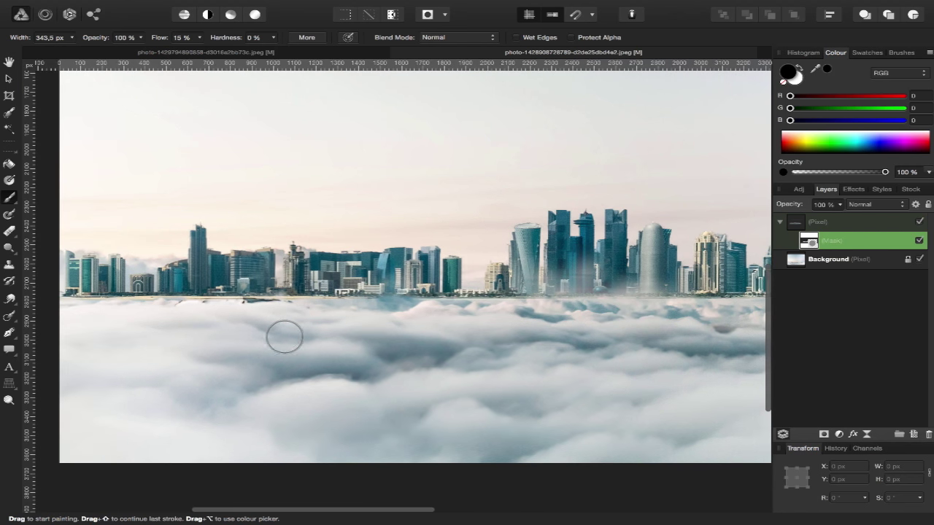
pyautogui.moveTo(163, 304)
pyautogui.mouseDown()
pyautogui.moveTo(219, 324)
pyautogui.moveTo(261, 306)
pyautogui.moveTo(232, 315)
pyautogui.mouseUp()
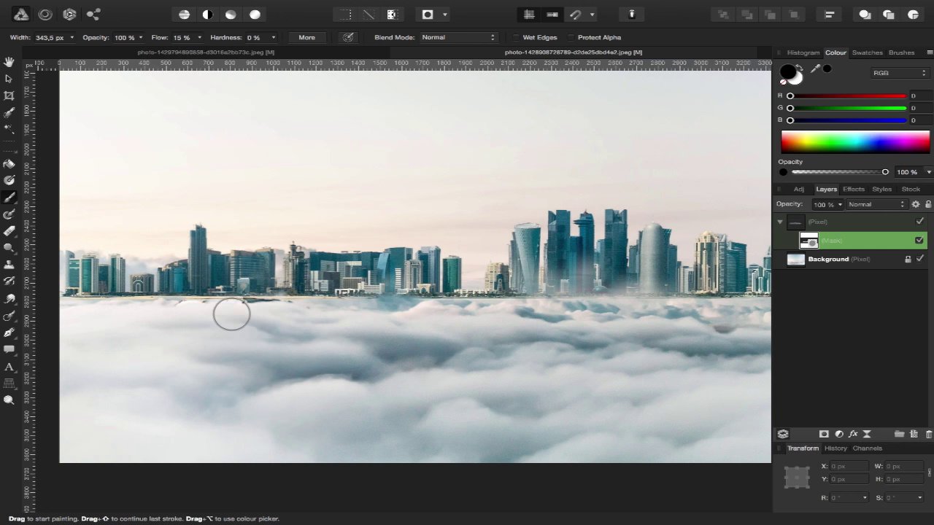
# Blend the right-hand building bases into the clouds
pyautogui.hscroll(10, 241, 312)
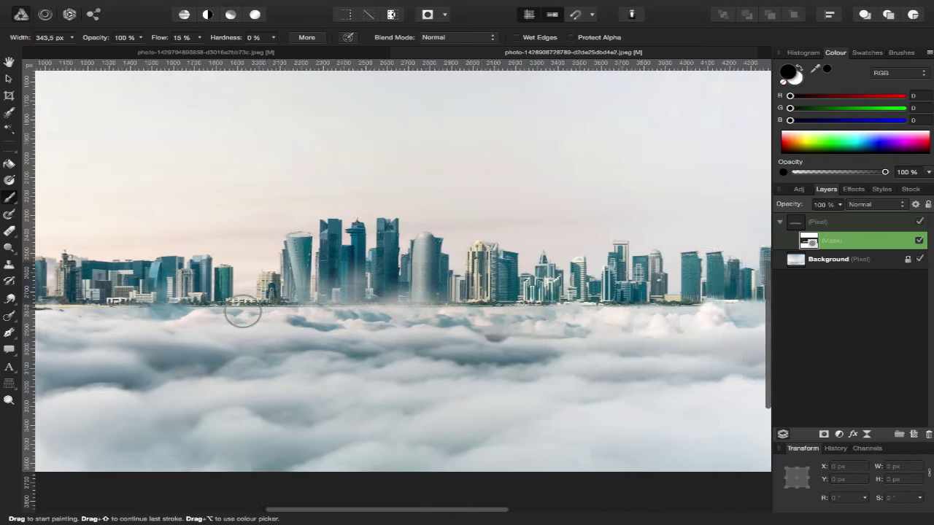
pyautogui.hscroll(10, 243, 312)
pyautogui.hscroll(7, 256, 315)
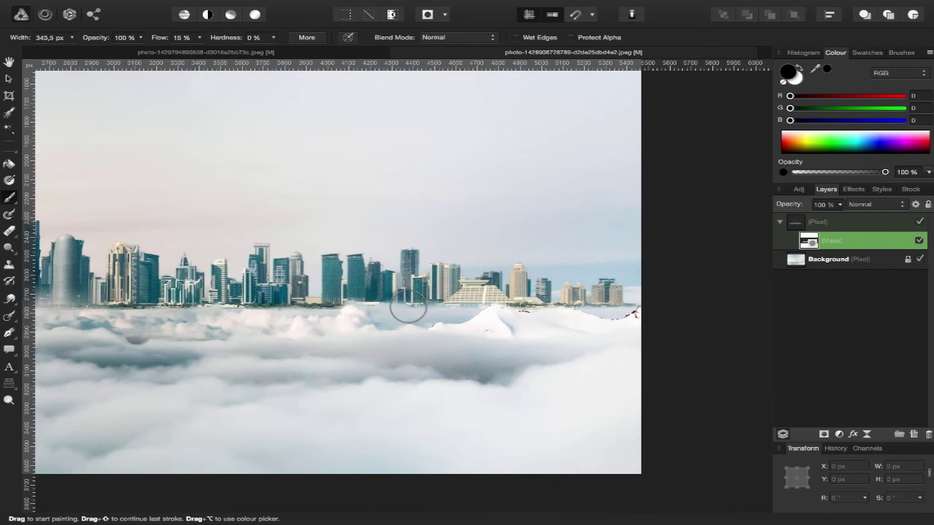
pyautogui.moveTo(408, 308)
pyautogui.mouseDown()
pyautogui.moveTo(420, 319)
pyautogui.moveTo(471, 323)
pyautogui.moveTo(440, 323)
pyautogui.moveTo(424, 344)
pyautogui.mouseUp()
# Pan across the whole skyline to review the faded bases, then bring up the brush flow setting
pyautogui.hscroll(-2, 369, 352)
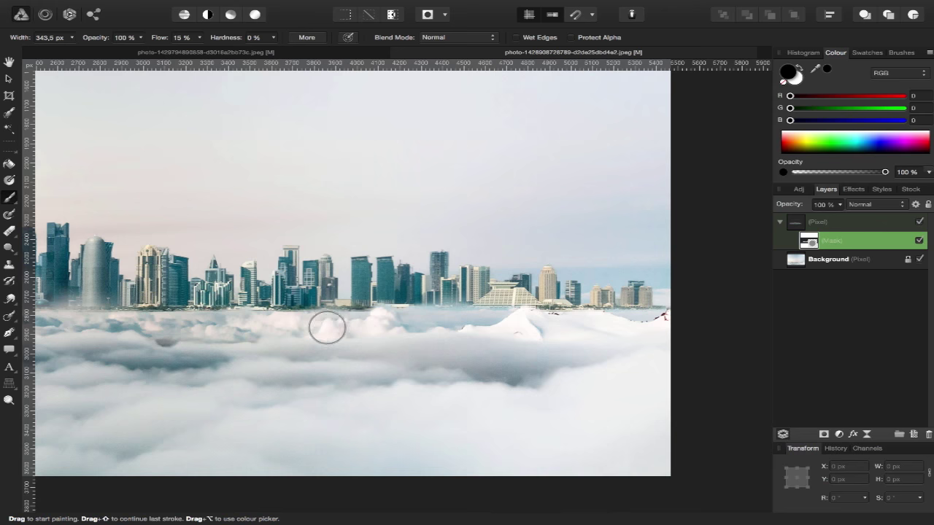
pyautogui.hscroll(-5, 321, 330)
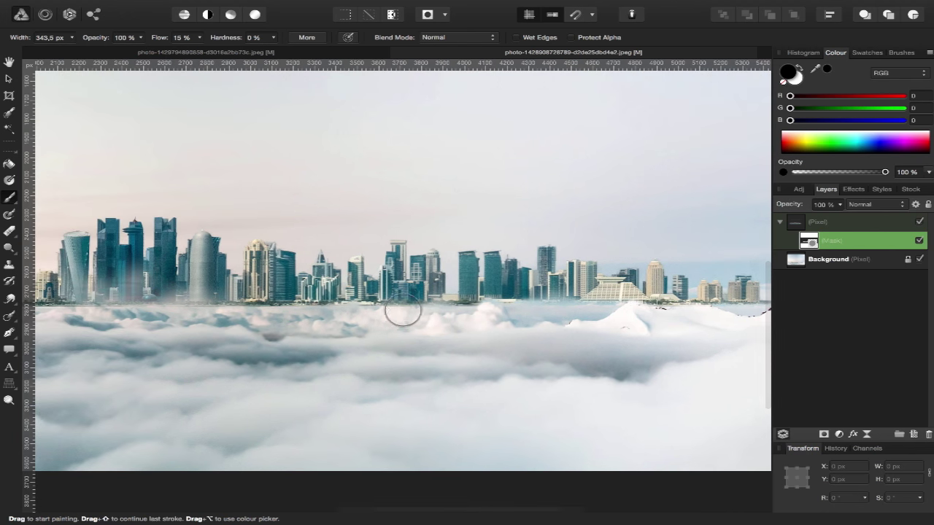
pyautogui.hscroll(-1, 394, 321)
pyautogui.hscroll(-1, 383, 317)
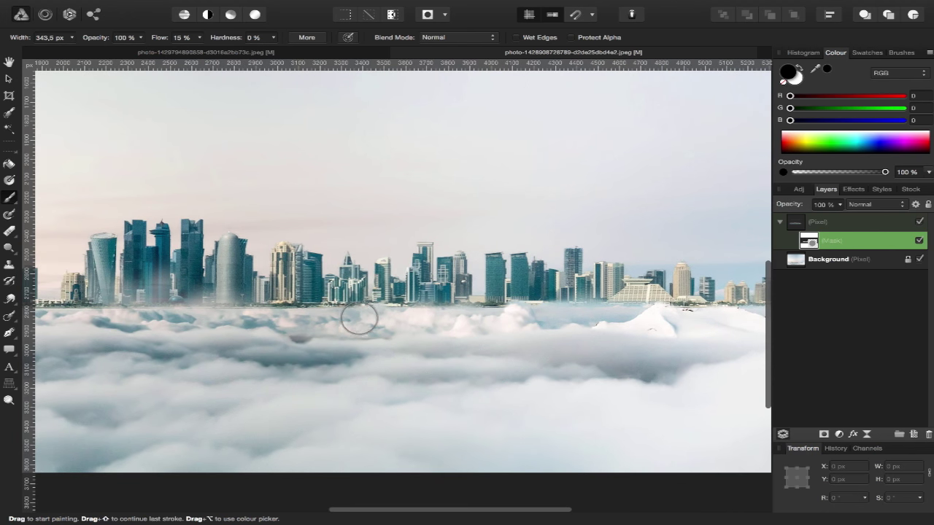
pyautogui.hscroll(-3, 358, 317)
pyautogui.hscroll(-2, 377, 319)
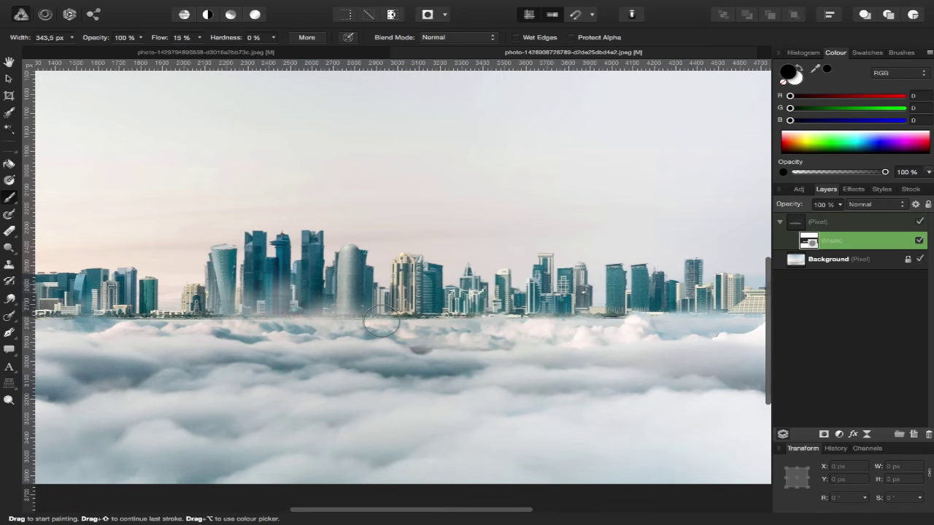
pyautogui.hscroll(-2, 380, 321)
pyautogui.hscroll(-2, 381, 321)
pyautogui.hscroll(-2, 381, 321)
pyautogui.hscroll(-3, 381, 321)
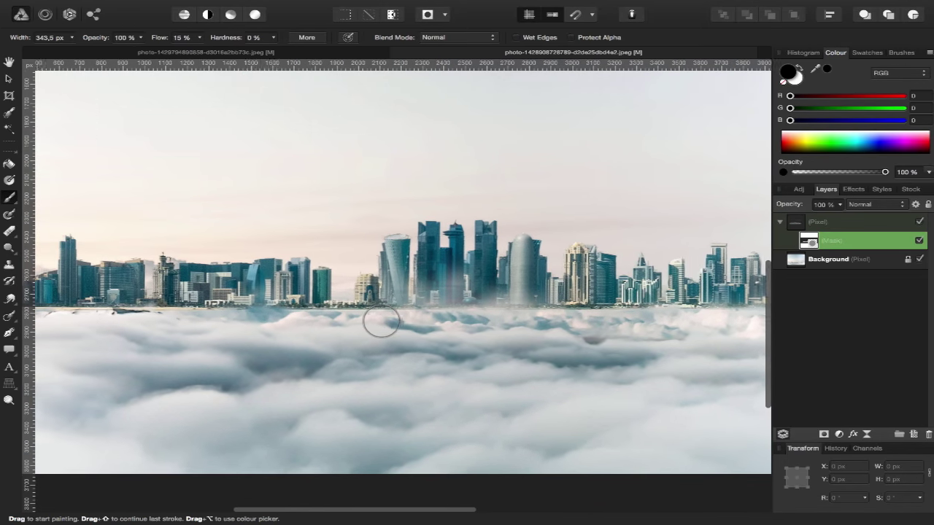
pyautogui.hscroll(-1, 381, 321)
pyautogui.hscroll(-2, 380, 321)
pyautogui.hscroll(-1, 381, 321)
pyautogui.hscroll(-1, 381, 321)
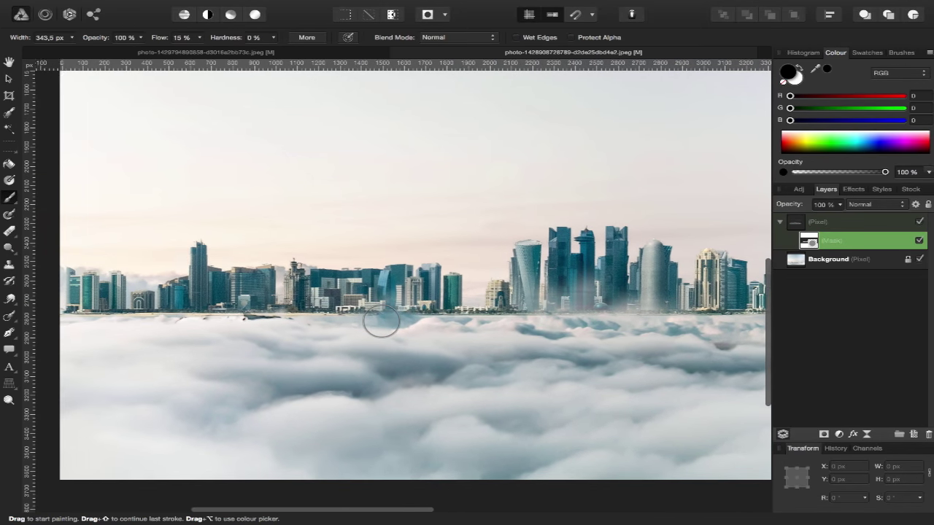
pyautogui.hscroll(-1, 380, 322)
pyautogui.hscroll(1, 357, 331)
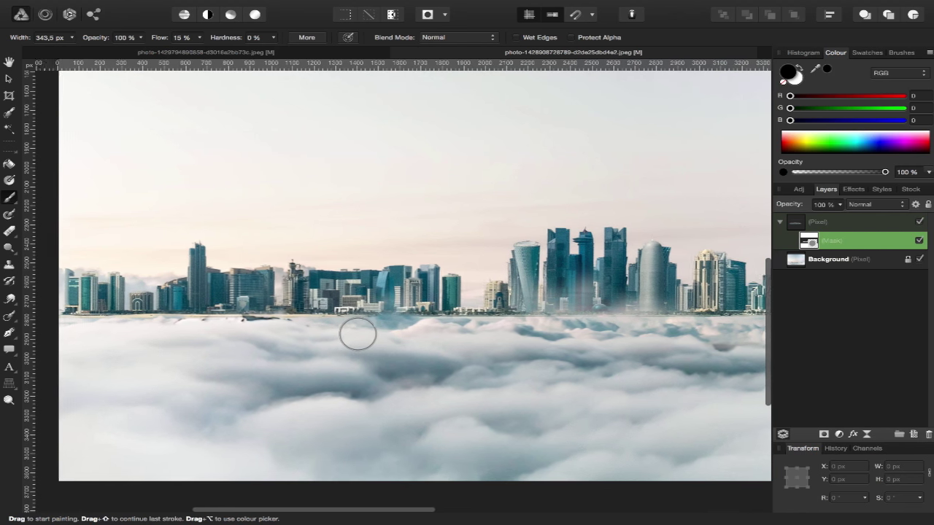
pyautogui.hscroll(1, 357, 331)
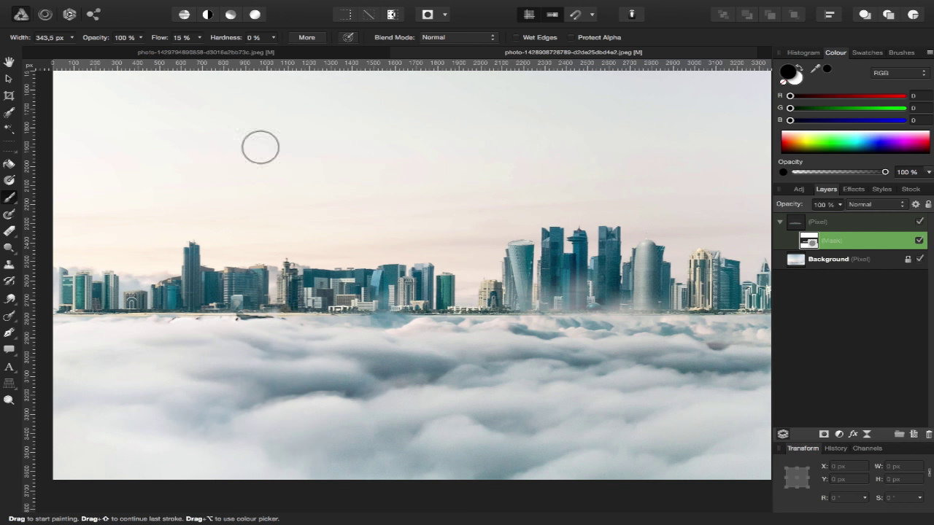
pyautogui.click(198, 38)
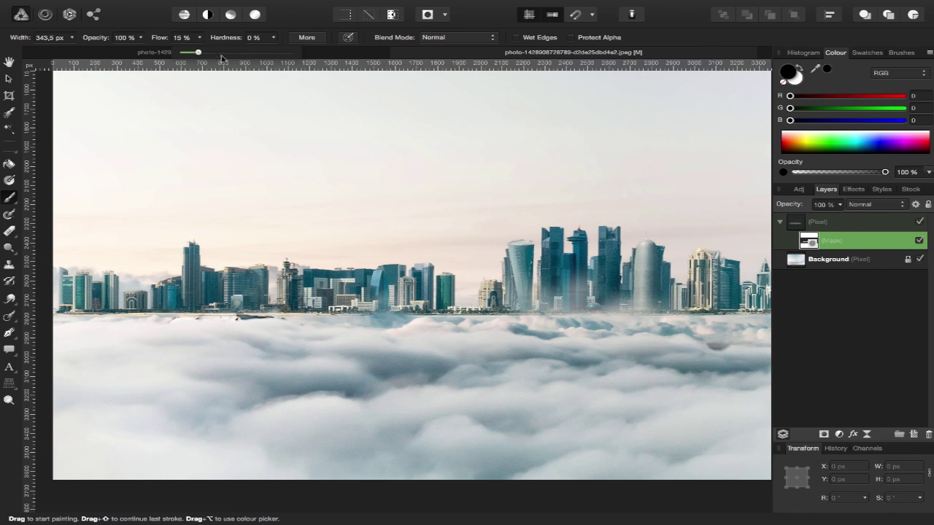
# Set the brush flow to 100% and touch up the left buildings' base mask, alternating black and white
pyautogui.moveTo(221, 57); pyautogui.dragTo(229, 56)
pyautogui.click(198, 39)
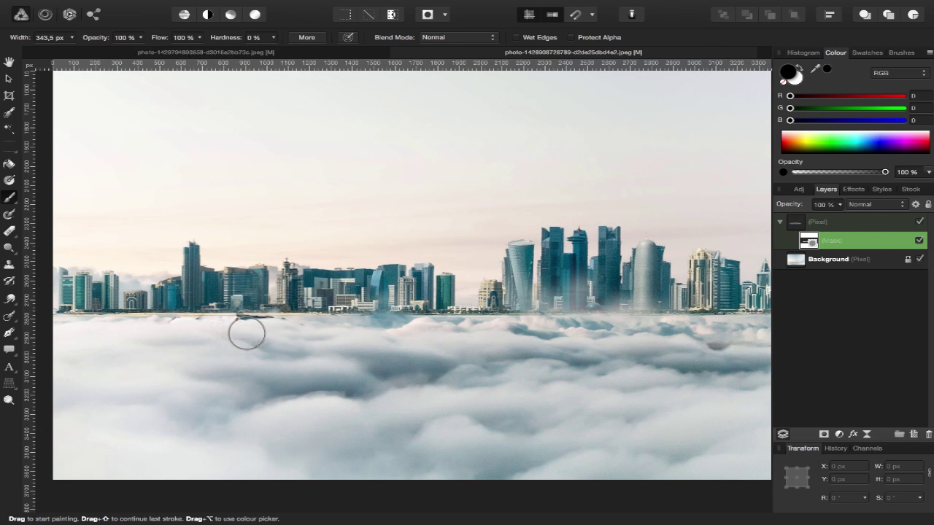
pyautogui.moveTo(236, 294); pyautogui.dragTo(243, 297)
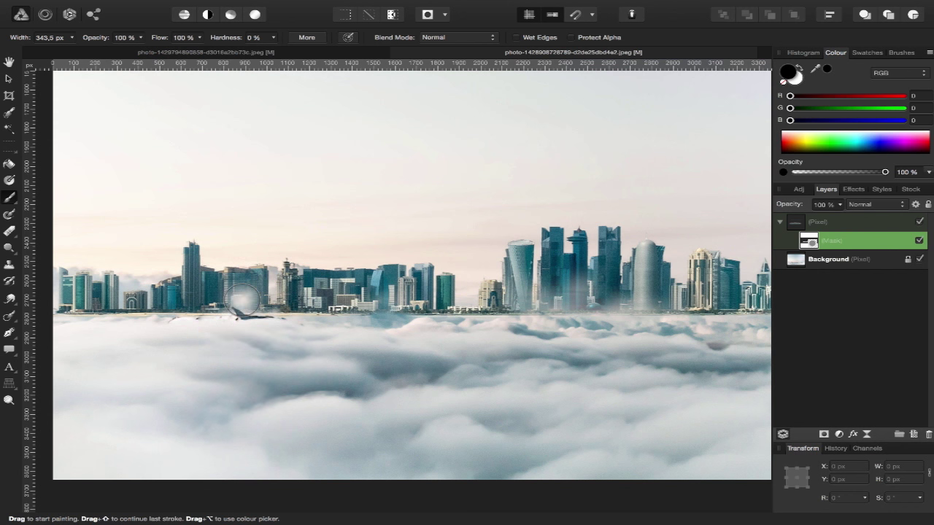
pyautogui.press('x')
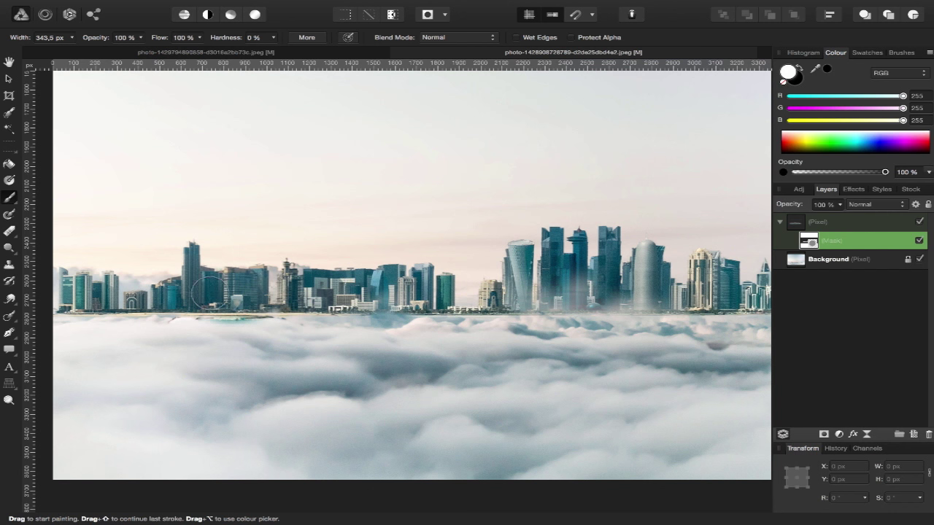
pyautogui.press('x')
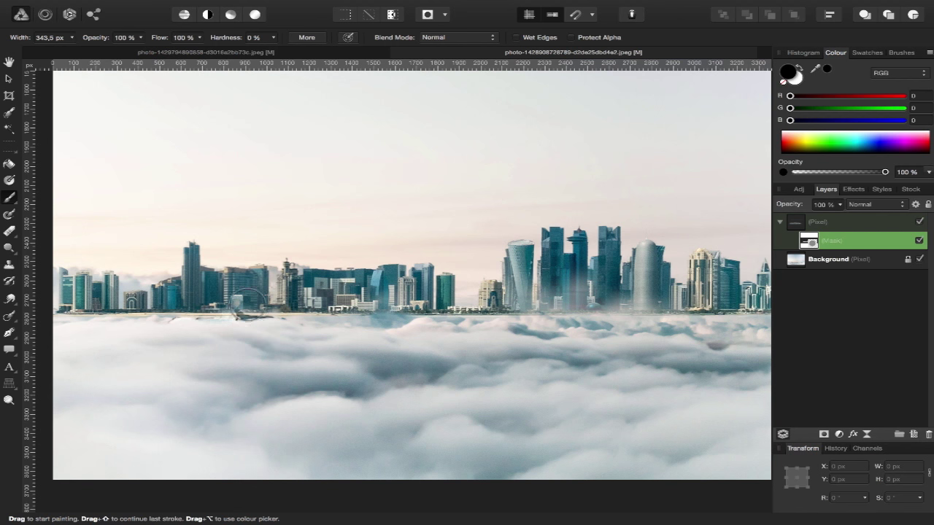
pyautogui.press('x')
pyautogui.scroll(-3, 250, 301)
pyautogui.press('x')
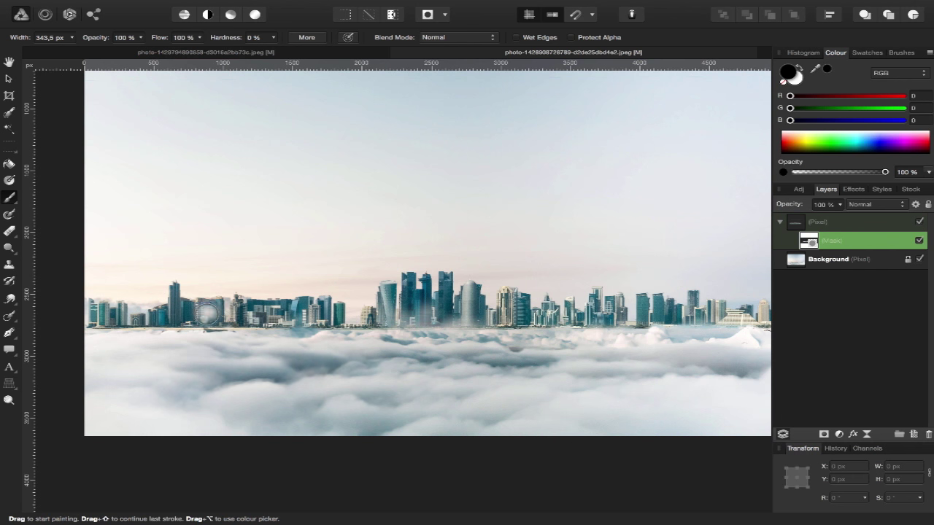
pyautogui.press('x')
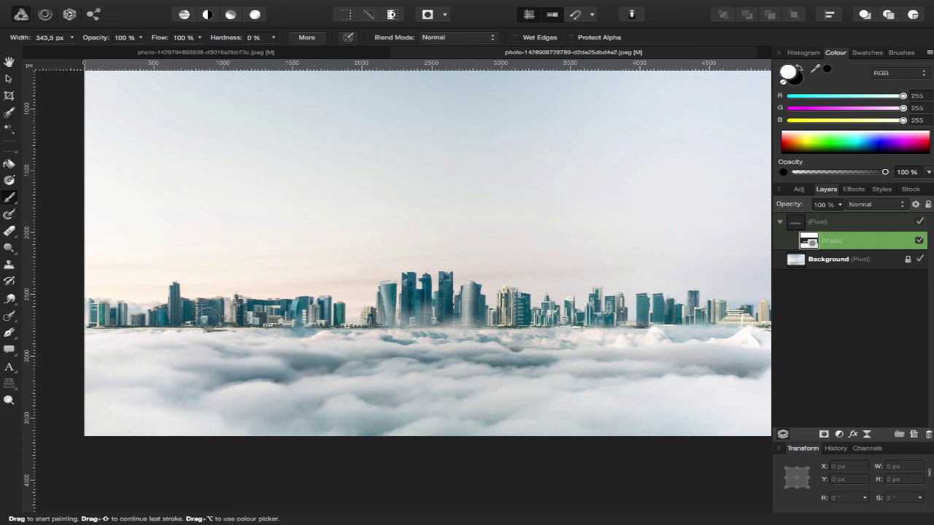
pyautogui.hscroll(3, 280, 329)
# Zoom into the lower-right clouds and paint the teal spot back to white cloud on the mask
pyautogui.hscroll(2, 270, 329)
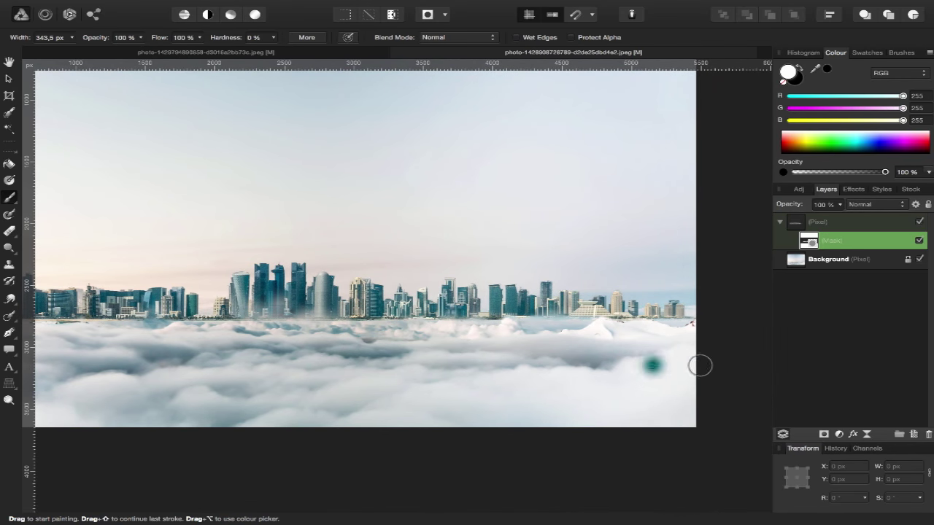
pyautogui.scroll(1, 677, 357)
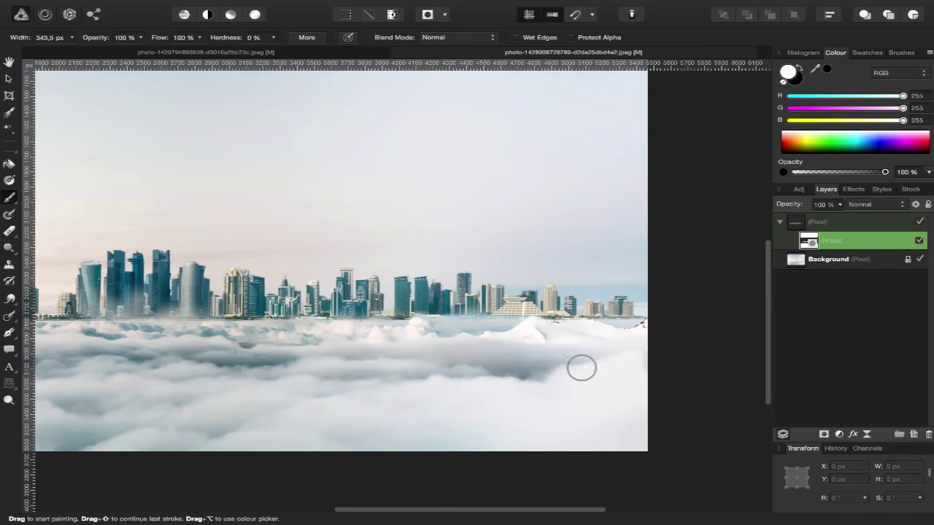
pyautogui.scroll(2, 581, 366)
pyautogui.hscroll(2, 552, 367)
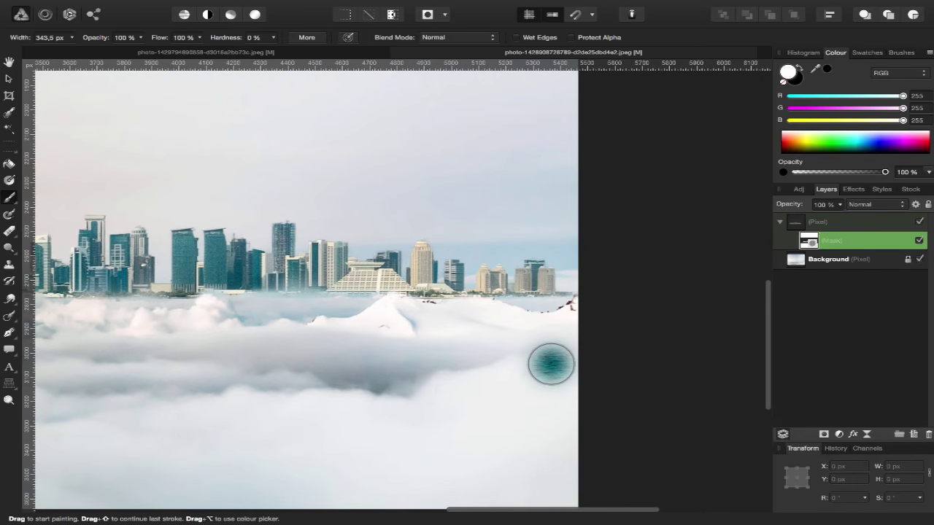
pyautogui.scroll(2, 547, 365)
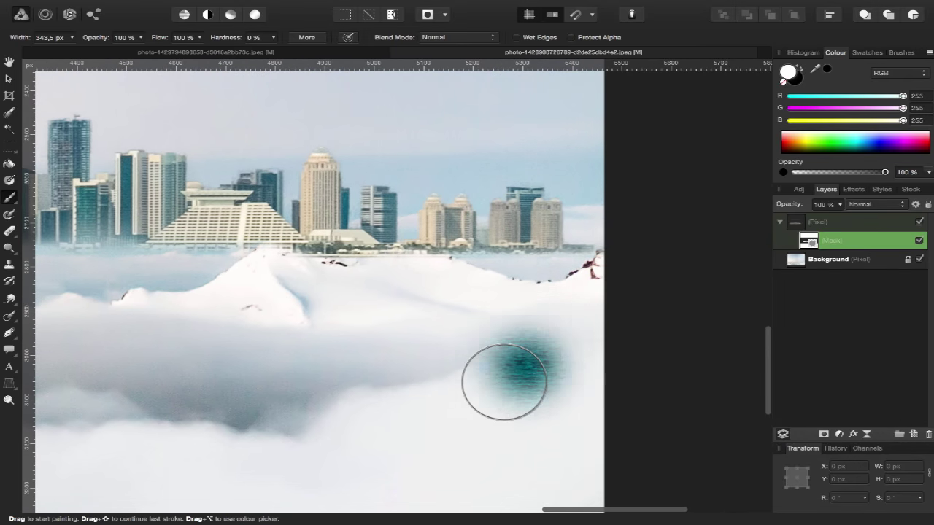
pyautogui.scroll(-2, 504, 385)
pyautogui.scroll(1, 502, 382)
pyautogui.scroll(1, 503, 381)
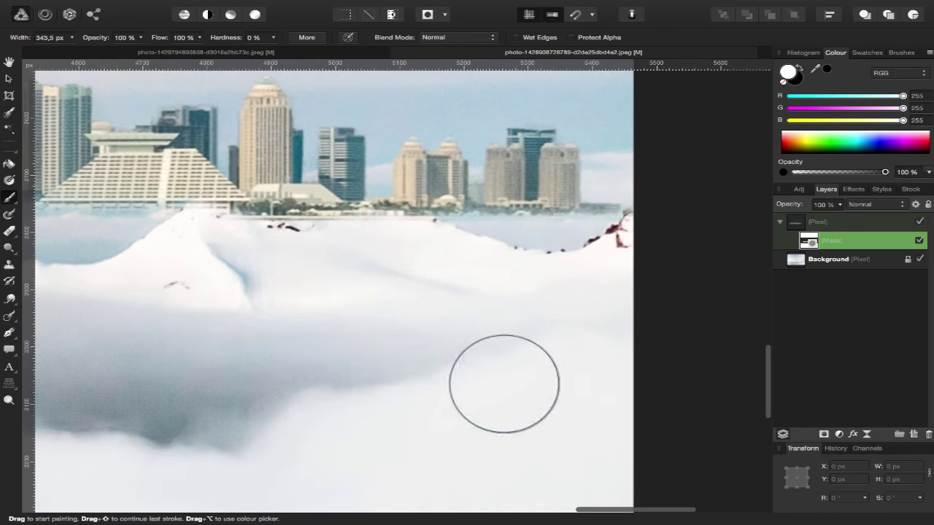
pyautogui.scroll(1, 504, 385)
pyautogui.moveTo(207, 289); pyautogui.dragTo(186, 262)
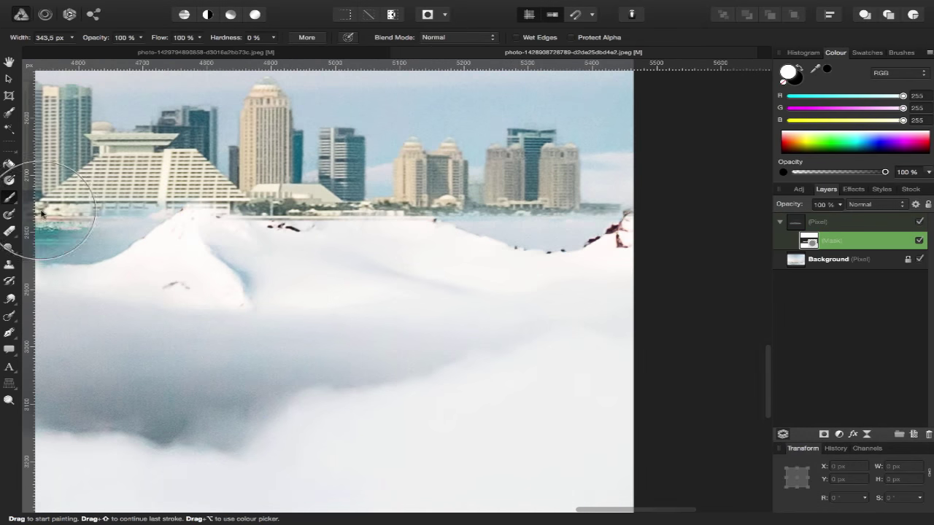
pyautogui.click(10, 316)
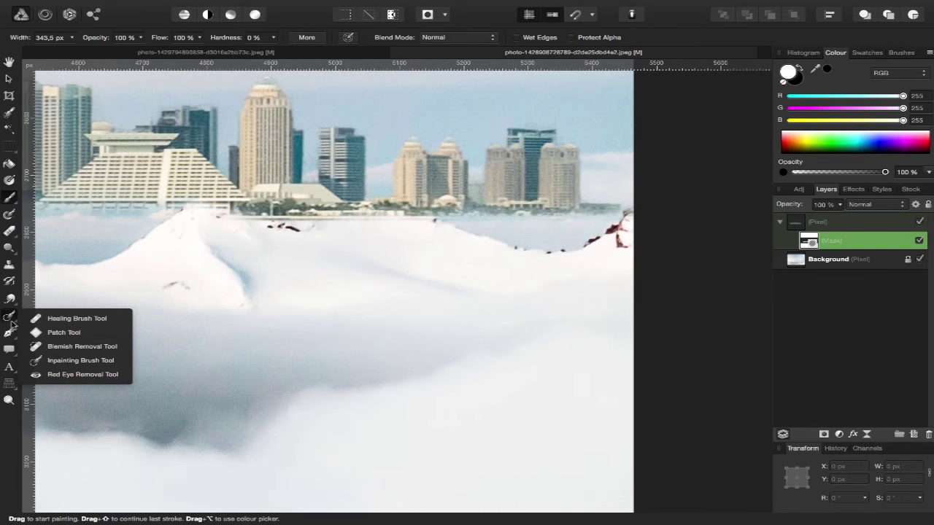
# Inpaint the dark specks on the snowy ridge with a 64 px, 0% hardness Inpainting Brush
pyautogui.click(63, 361)
pyautogui.hotkey('alt', '[')
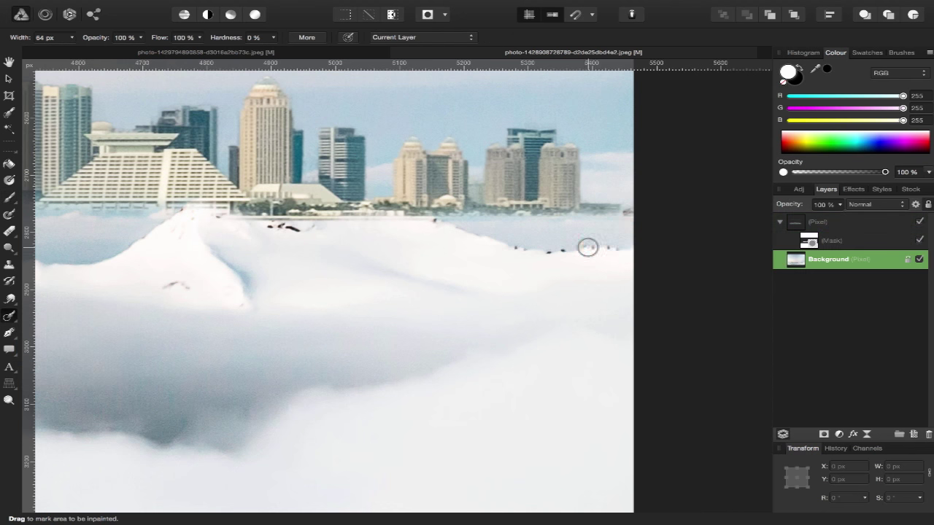
pyautogui.moveTo(600, 266)
pyautogui.mouseDown()
pyautogui.moveTo(573, 267)
pyautogui.moveTo(590, 289)
pyautogui.mouseUp()
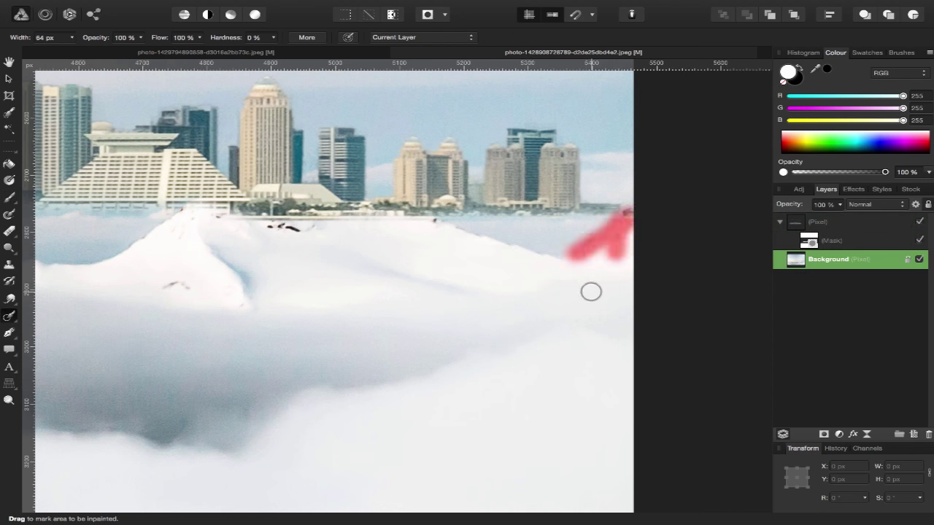
pyautogui.hscroll(-2, 452, 289)
pyautogui.moveTo(442, 299); pyautogui.dragTo(416, 300)
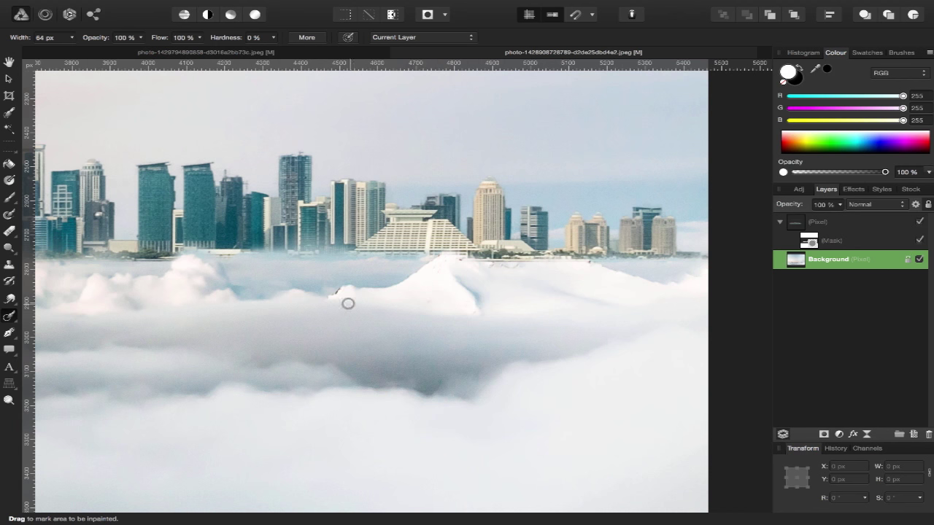
# Inpaint the remaining dark speck on the cloud peak
pyautogui.keyDown('ctrl'); pyautogui.scroll(-1, 329, 355); pyautogui.keyUp('ctrl')
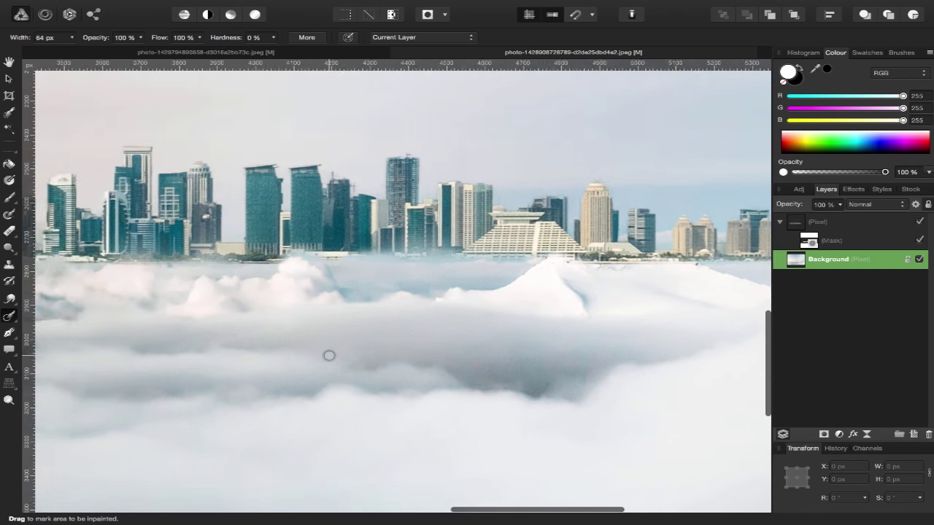
pyautogui.keyDown('ctrl'); pyautogui.scroll(-1, 329, 356); pyautogui.keyUp('ctrl')
pyautogui.keyDown('ctrl'); pyautogui.scroll(-1, 329, 355); pyautogui.keyUp('ctrl')
pyautogui.keyDown('ctrl'); pyautogui.scroll(-1, 328, 355); pyautogui.keyUp('ctrl')
pyautogui.hscroll(-2, 329, 355)
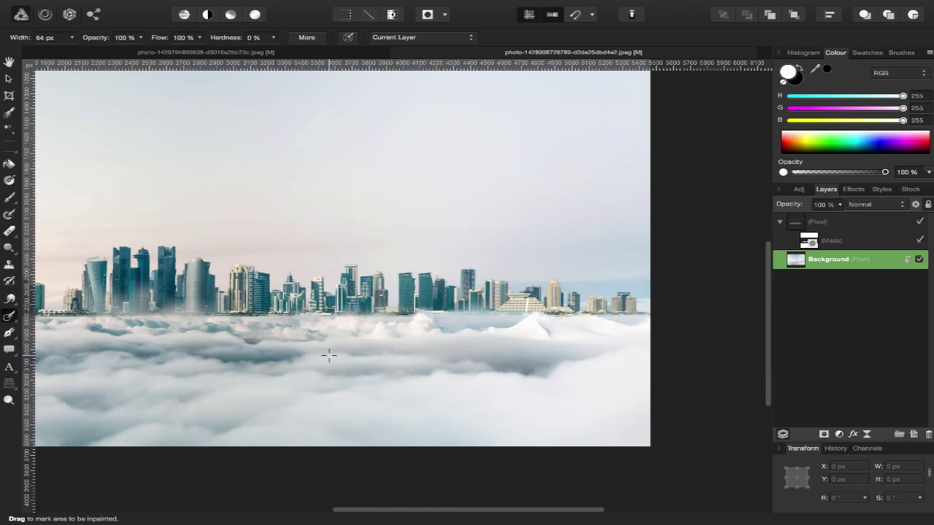
pyautogui.scroll(1, 586, 335)
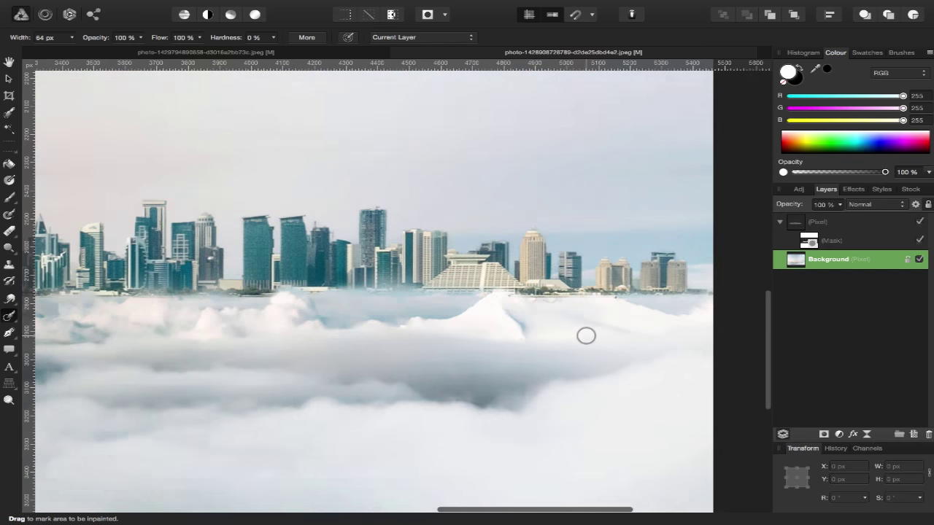
pyautogui.scroll(3, 643, 261)
pyautogui.moveTo(654, 252); pyautogui.dragTo(658, 252)
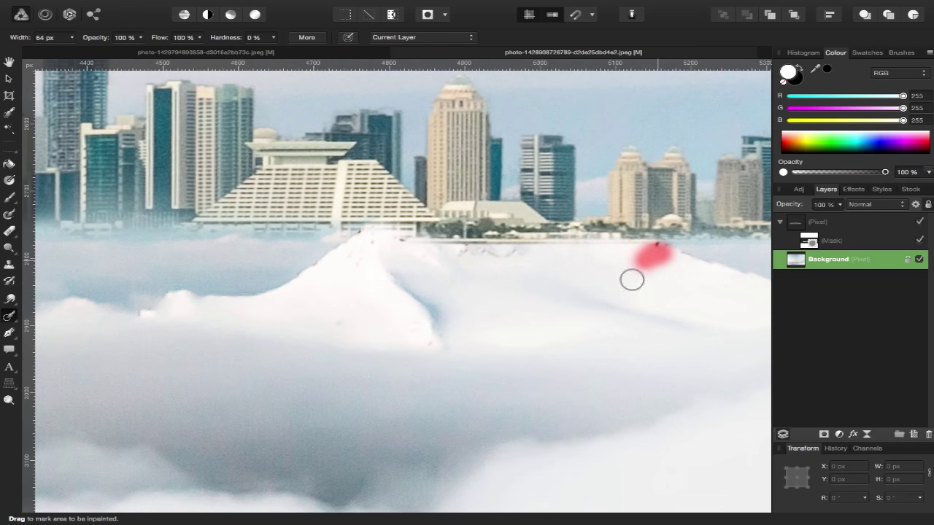
# Zoom out to view the whole image and select the skyline layer with its mask
pyautogui.hscroll(-3, 420, 275)
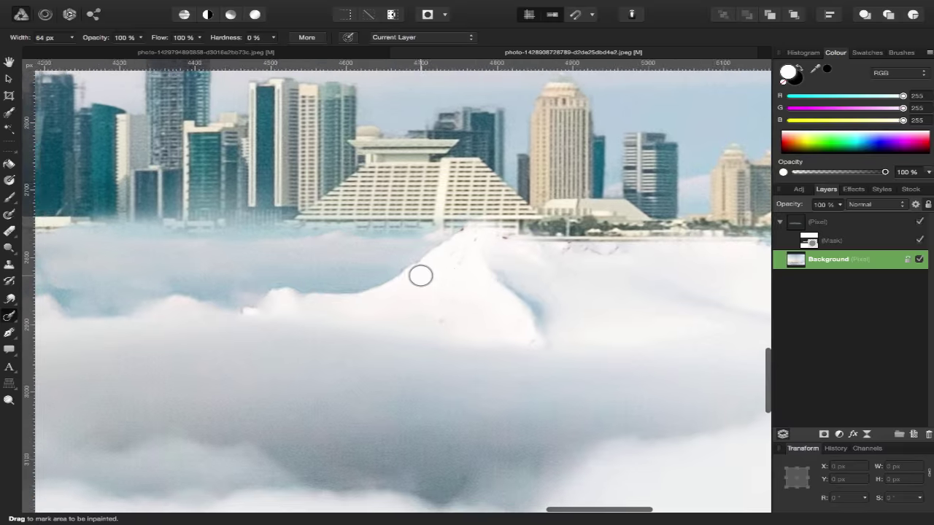
pyautogui.hscroll(-3, 420, 275)
pyautogui.hscroll(-3, 420, 275)
pyautogui.hscroll(-3, 420, 276)
pyautogui.hscroll(-3, 420, 276)
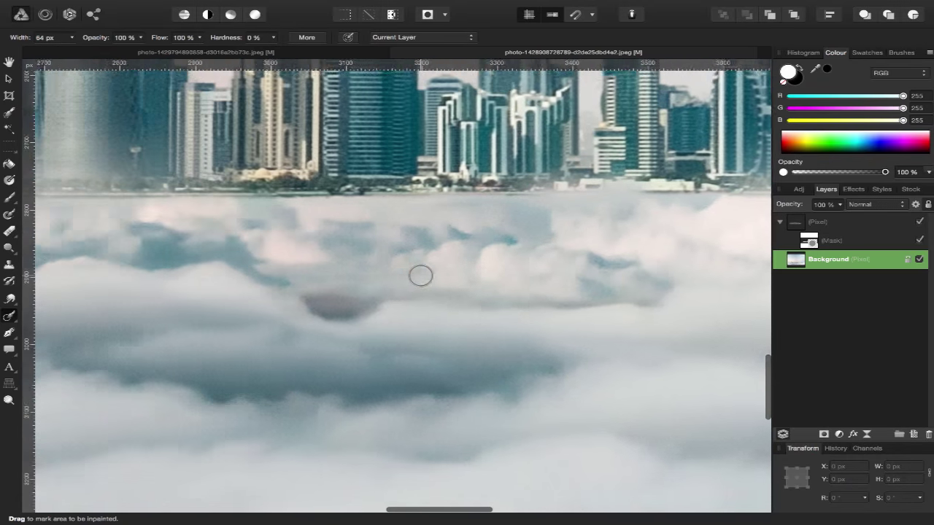
pyautogui.hscroll(-3, 420, 276)
pyautogui.hscroll(-3, 420, 276)
pyautogui.hscroll(-3, 420, 276)
pyautogui.scroll(2, 409, 291)
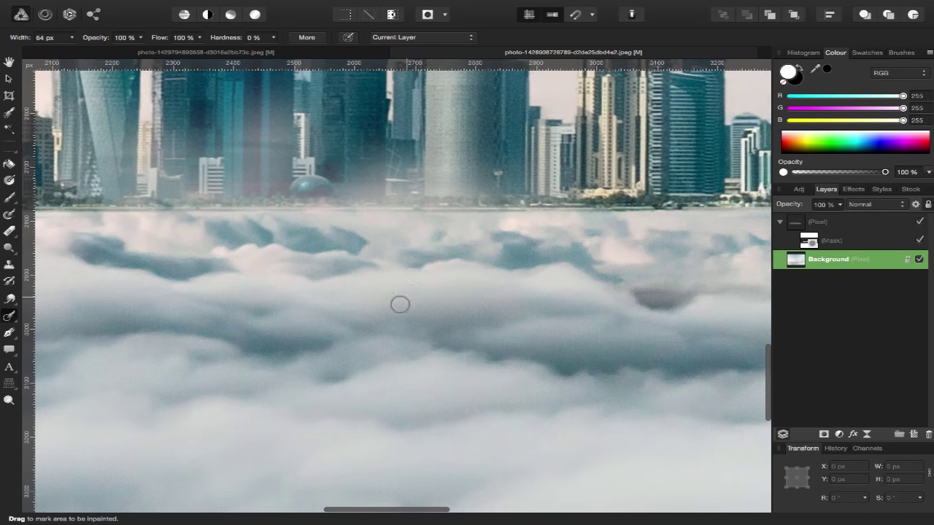
pyautogui.scroll(3, 401, 304)
pyautogui.scroll(3, 394, 309)
pyautogui.scroll(2, 394, 309)
pyautogui.scroll(-1, 394, 310)
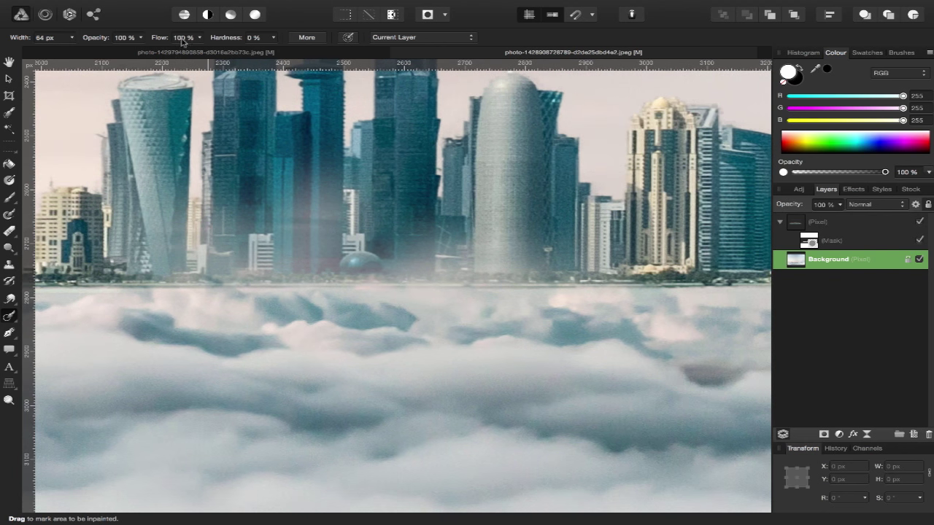
pyautogui.scroll(1, 314, 364)
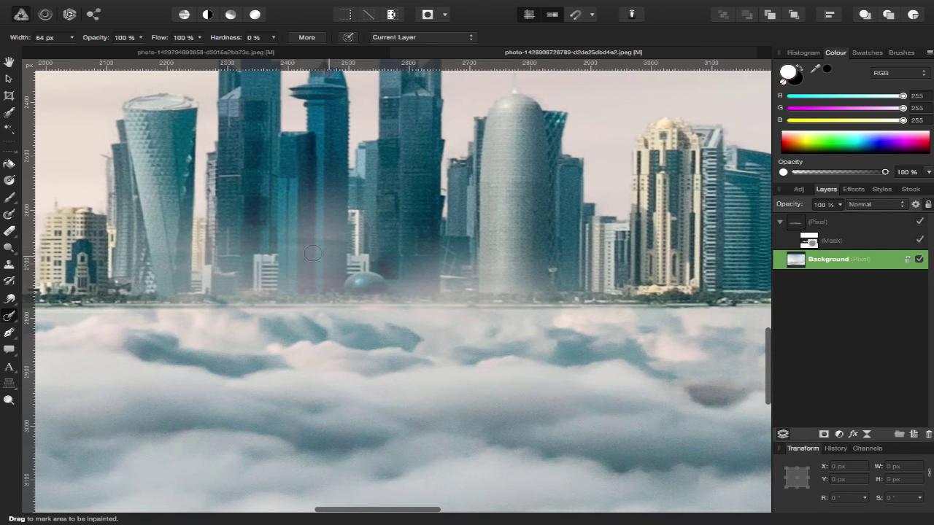
pyautogui.scroll(-3, 307, 238)
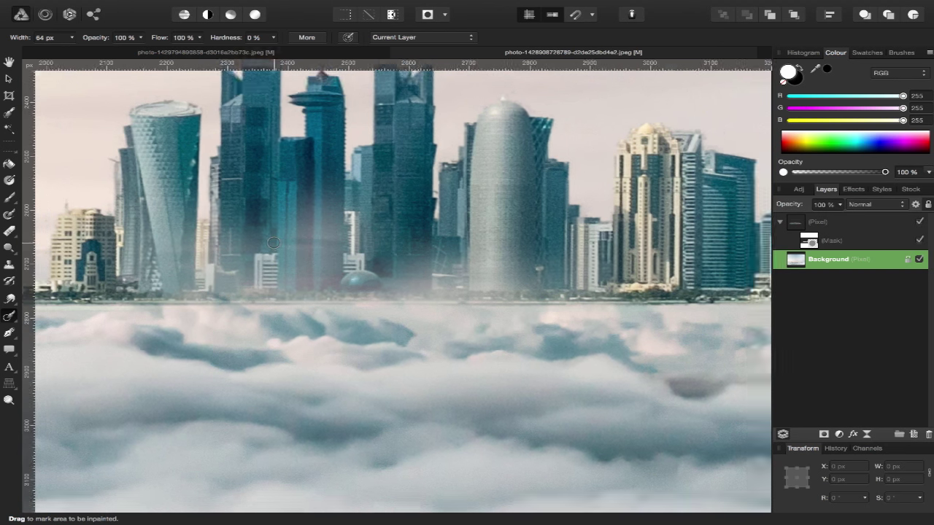
pyautogui.scroll(-3, 273, 242)
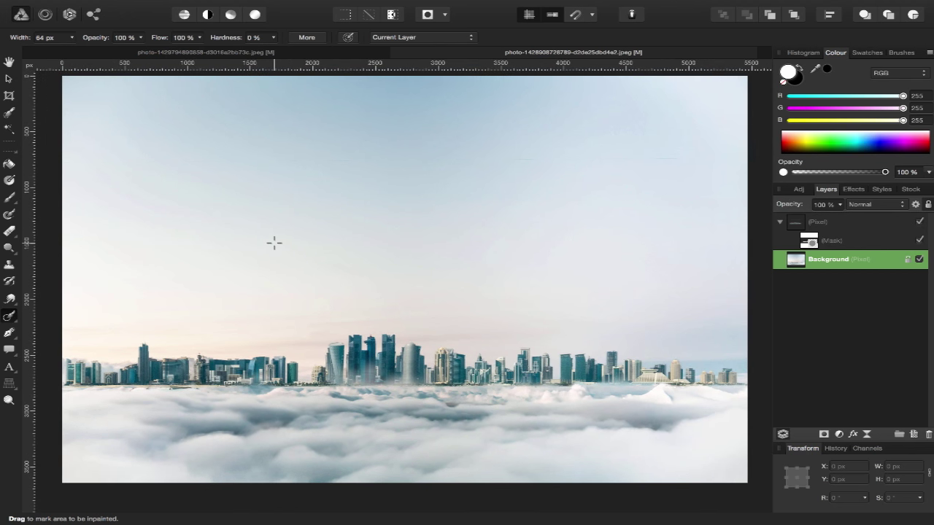
pyautogui.click(842, 228)
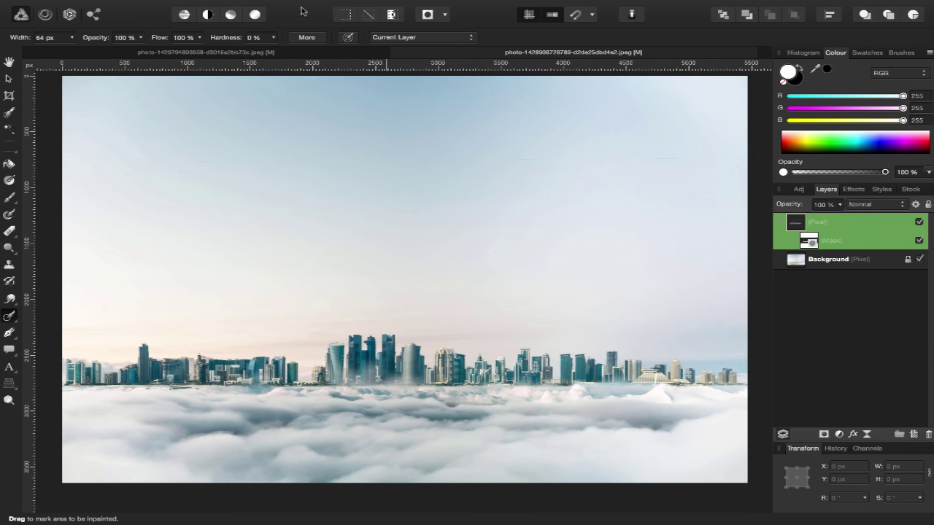
# Merge Visible into a new top layer, hide the original skyline layer and mask, and enter Develop
pyautogui.click(257, 7)
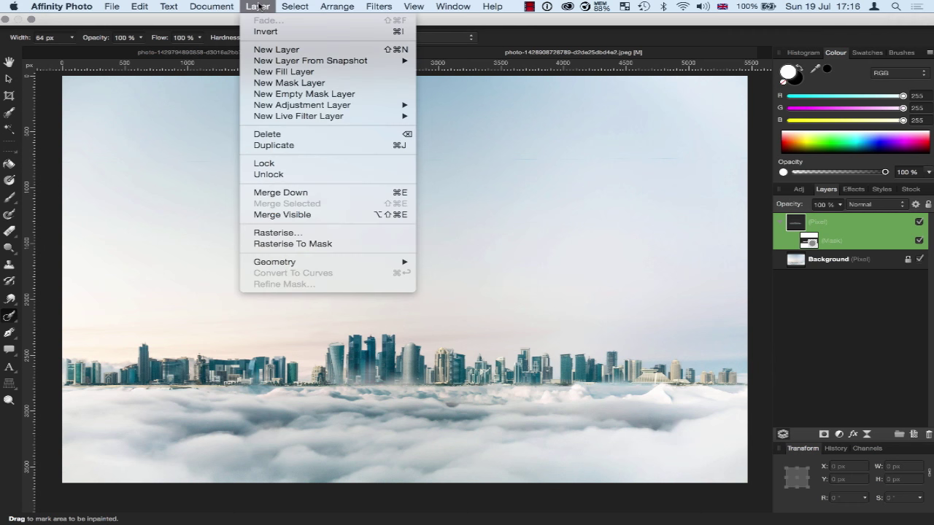
pyautogui.click(299, 216)
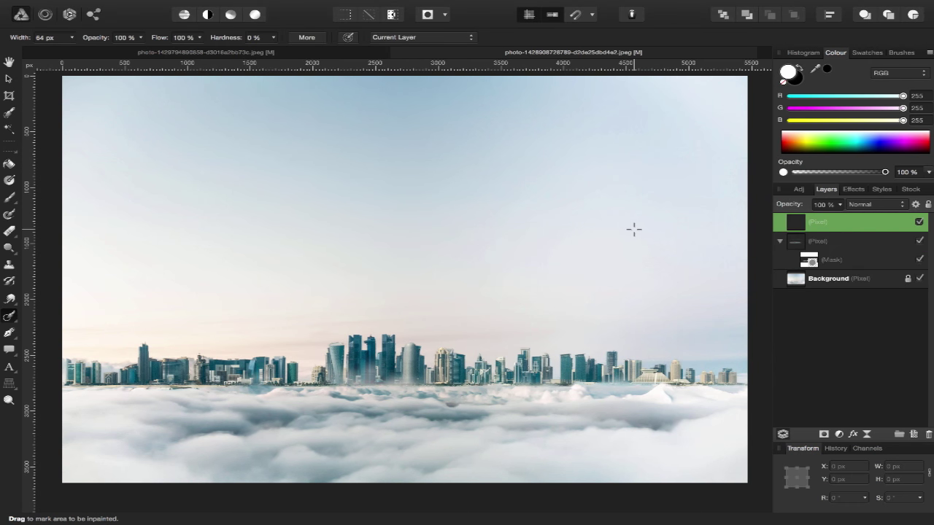
pyautogui.click(920, 241)
pyautogui.click(920, 259)
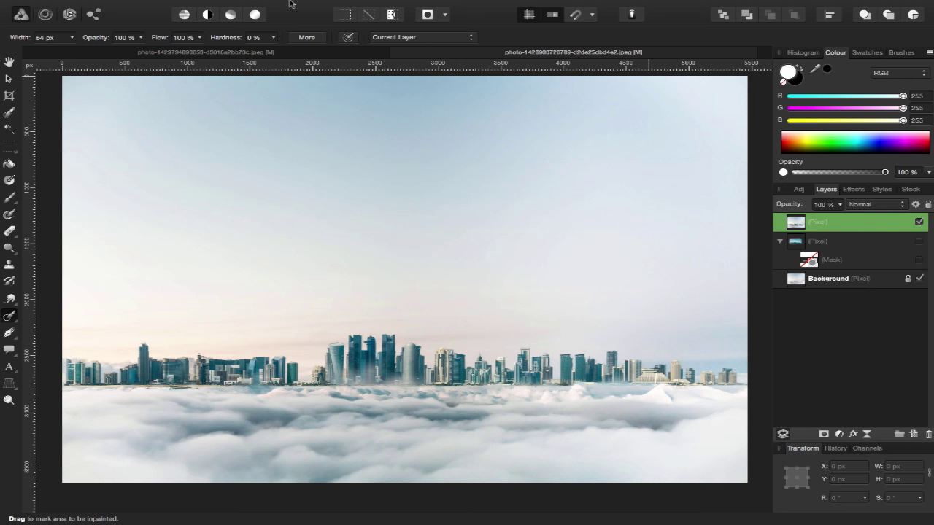
pyautogui.click(70, 14)
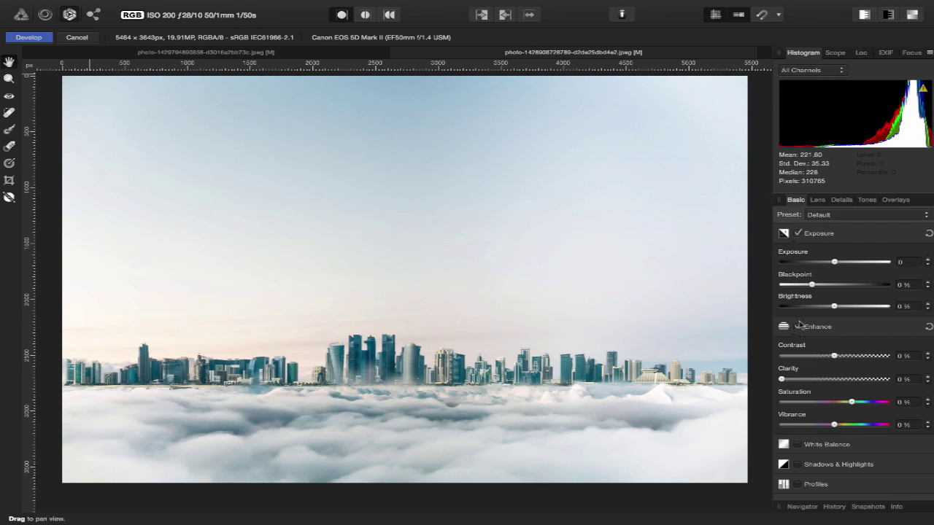
# Set Brightness −5%, Contrast 1%, Clarity 6%, Saturation 12% and Vibrance 20% in the Basic panel
pyautogui.moveTo(834, 306); pyautogui.dragTo(824, 308)
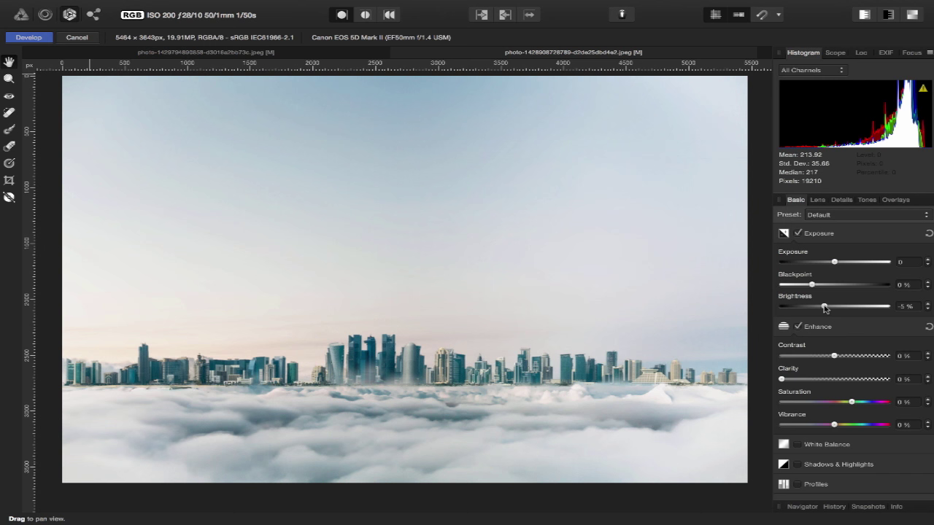
pyautogui.moveTo(834, 355); pyautogui.dragTo(835, 356)
pyautogui.moveTo(781, 379); pyautogui.dragTo(787, 380)
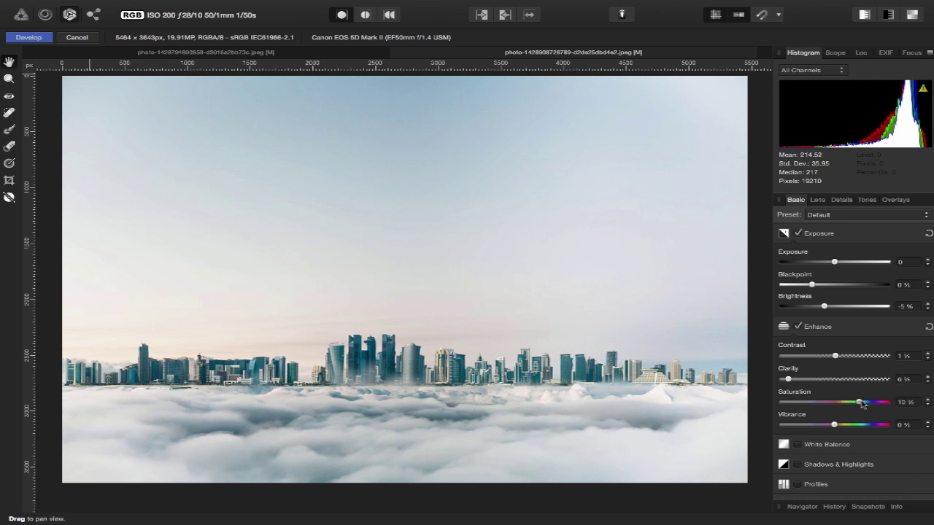
pyautogui.moveTo(851, 402)
pyautogui.mouseDown()
pyautogui.moveTo(863, 403)
pyautogui.moveTo(868, 426)
pyautogui.moveTo(852, 425)
pyautogui.moveTo(872, 426)
pyautogui.moveTo(856, 426)
pyautogui.mouseUp()
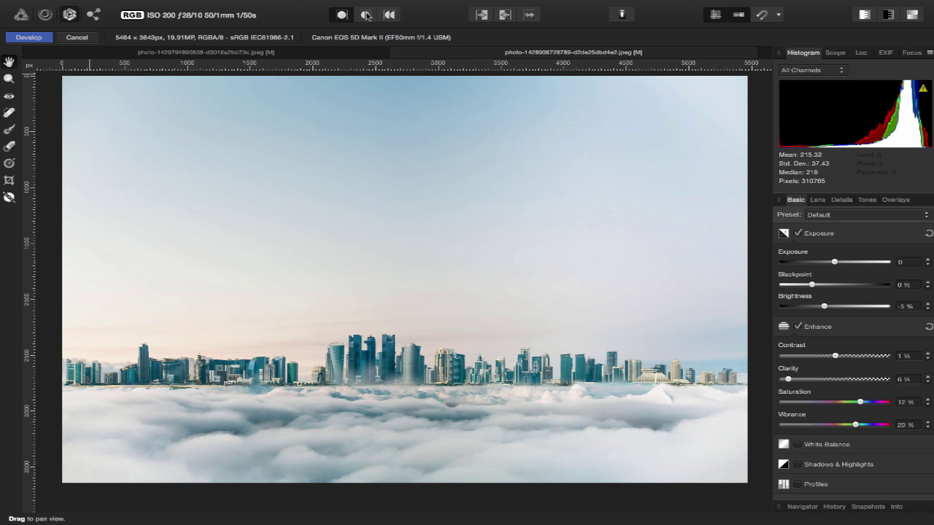
# Compare before and after in split view, then apply the Develop grade to the merged layer
pyautogui.click(367, 16)
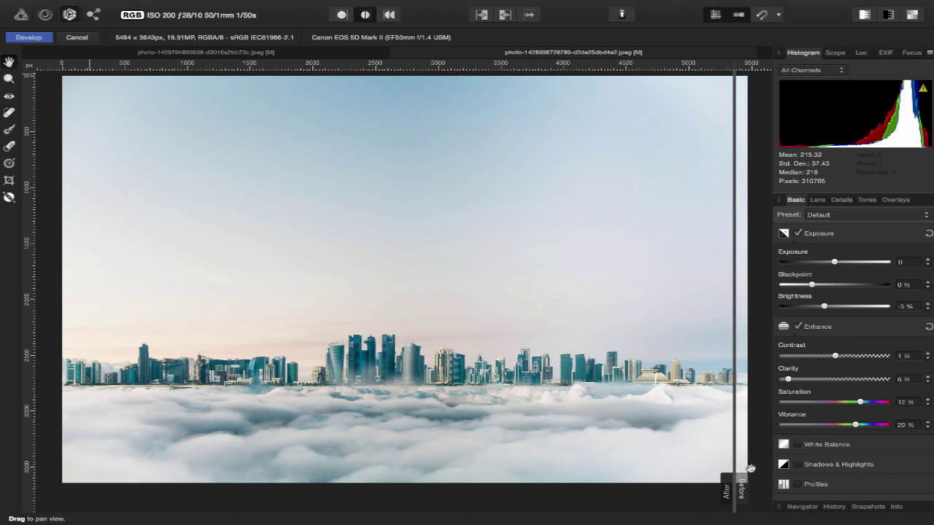
pyautogui.moveTo(736, 484)
pyautogui.mouseDown()
pyautogui.moveTo(285, 486)
pyautogui.moveTo(517, 463)
pyautogui.moveTo(277, 465)
pyautogui.moveTo(576, 442)
pyautogui.moveTo(252, 467)
pyautogui.moveTo(558, 399)
pyautogui.moveTo(277, 435)
pyautogui.moveTo(638, 384)
pyautogui.moveTo(413, 400)
pyautogui.mouseUp()
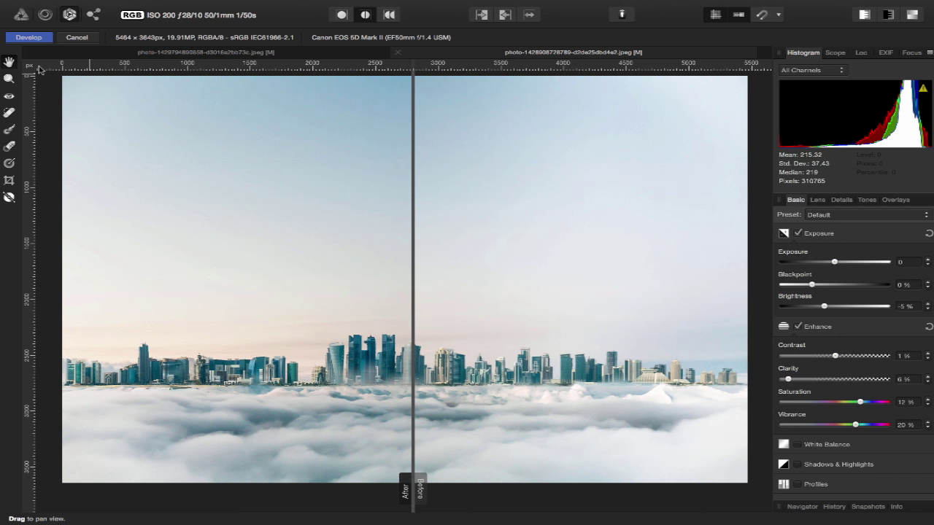
pyautogui.click(32, 40)
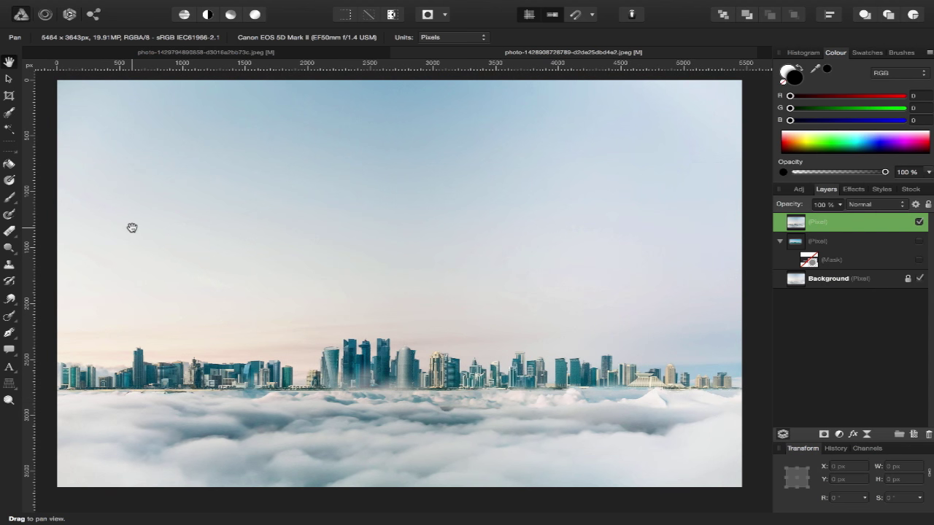
pyautogui.press('Tab')
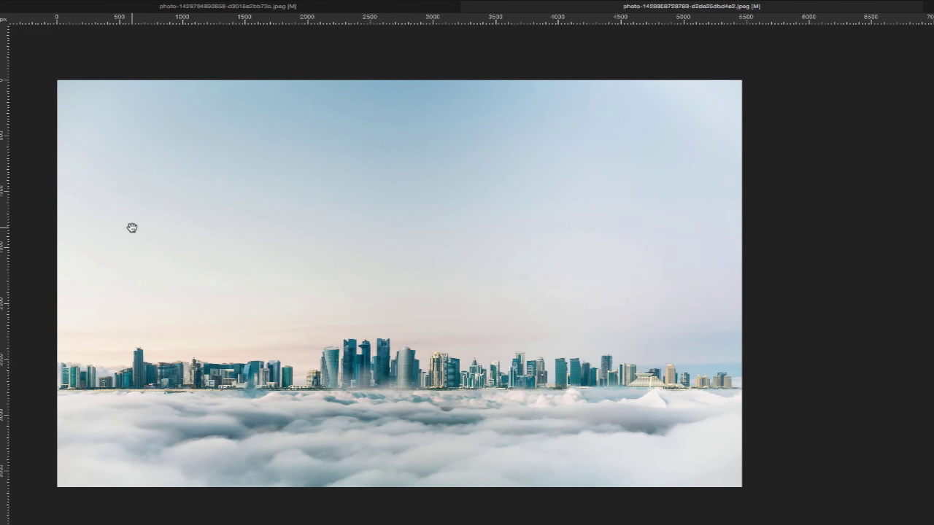
pyautogui.hotkey('ctrl', '0')
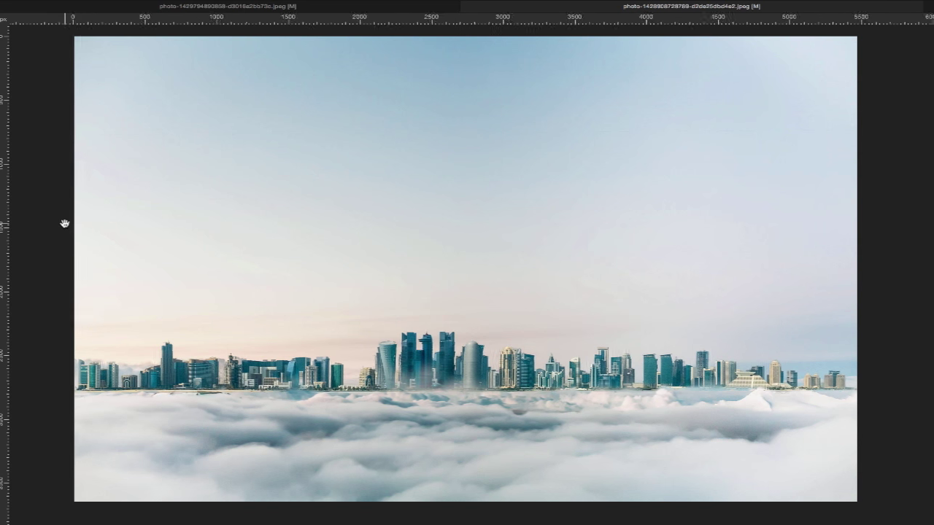
pyautogui.hscroll(2, 63, 221)
pyautogui.scroll(-1, 63, 221)
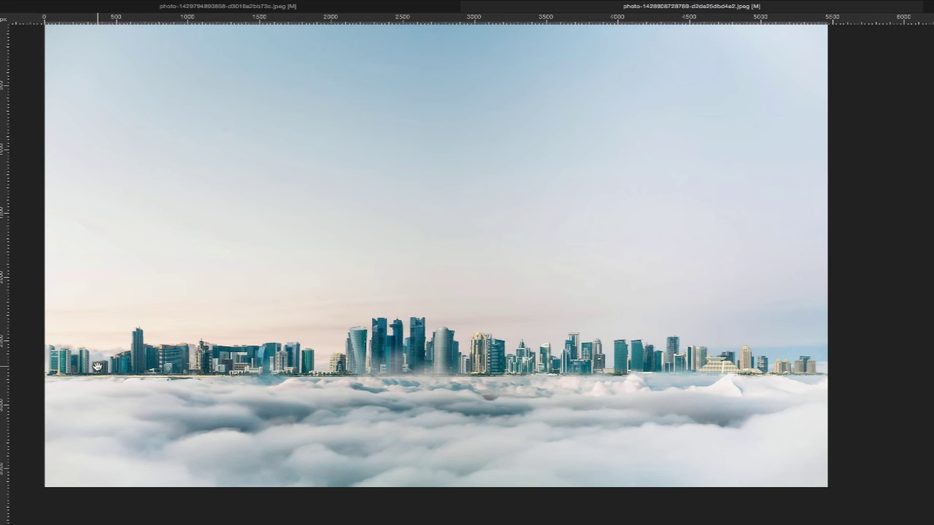
pyautogui.scroll(1, 97, 361)
pyautogui.hscroll(-1, 97, 361)
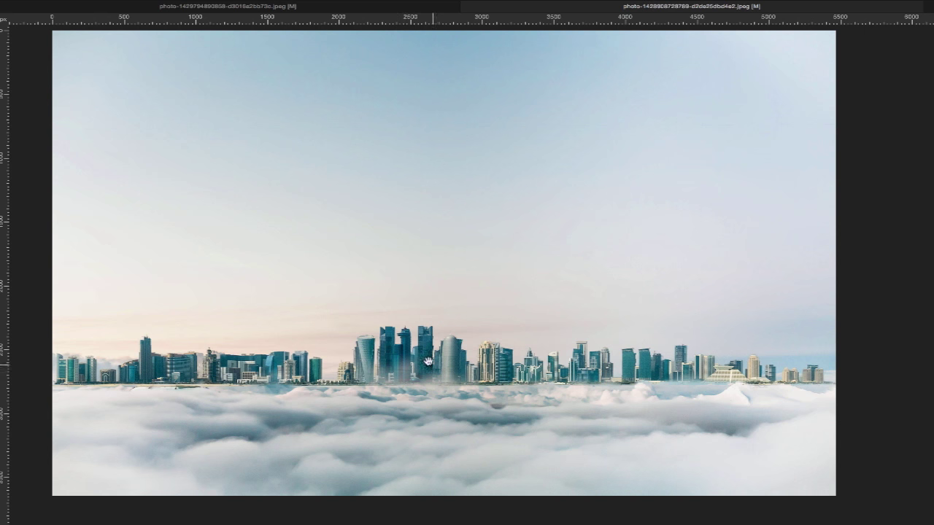
pyautogui.hscroll(-1, 435, 394)
pyautogui.scroll(1, 436, 394)
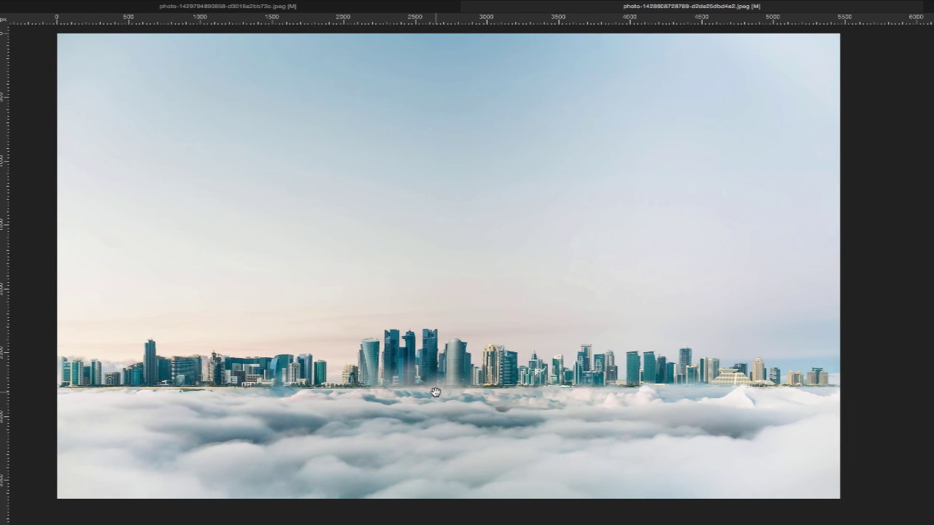
pyautogui.press('Tab')
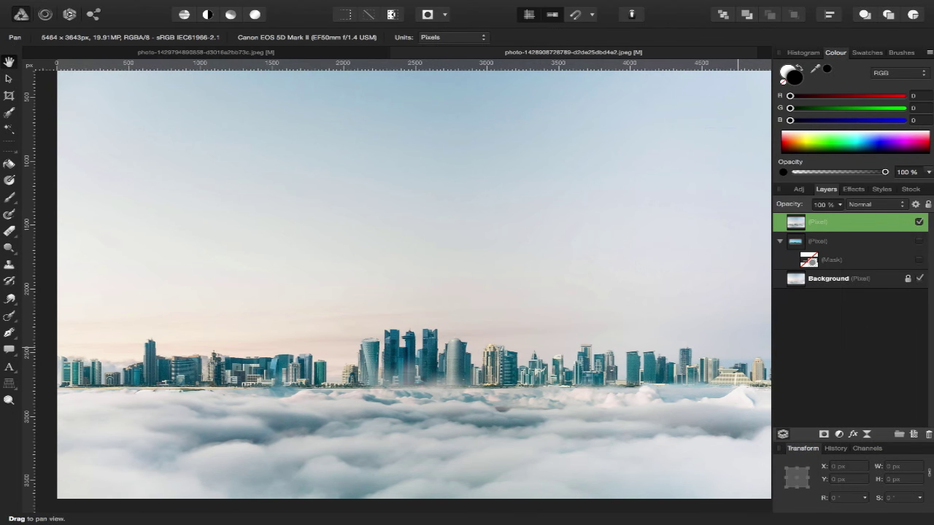
pyautogui.click(918, 222)
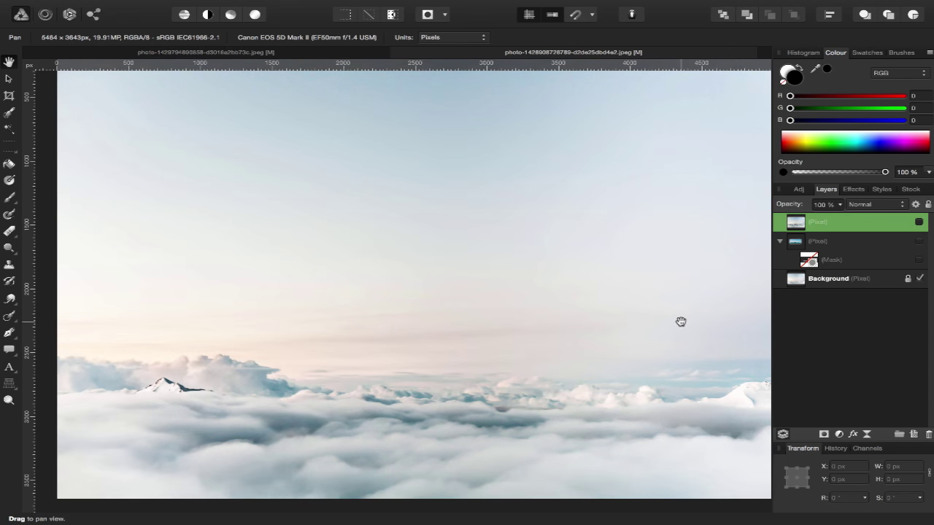
pyautogui.hotkey('ctrl', '0')
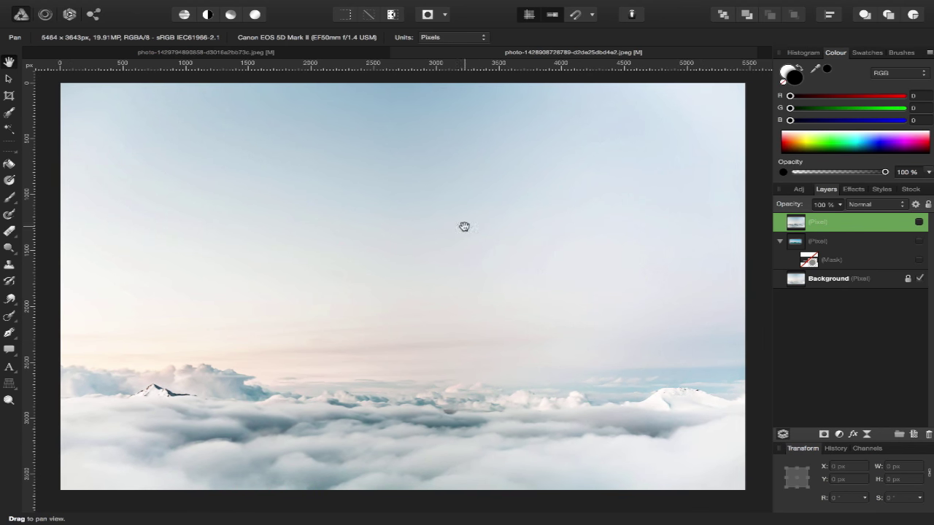
pyautogui.click(318, 55)
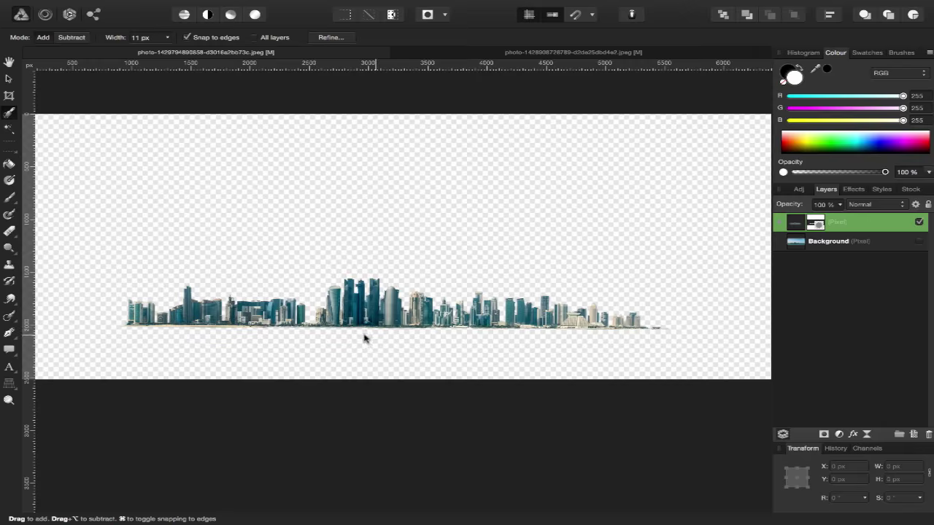
pyautogui.click(540, 53)
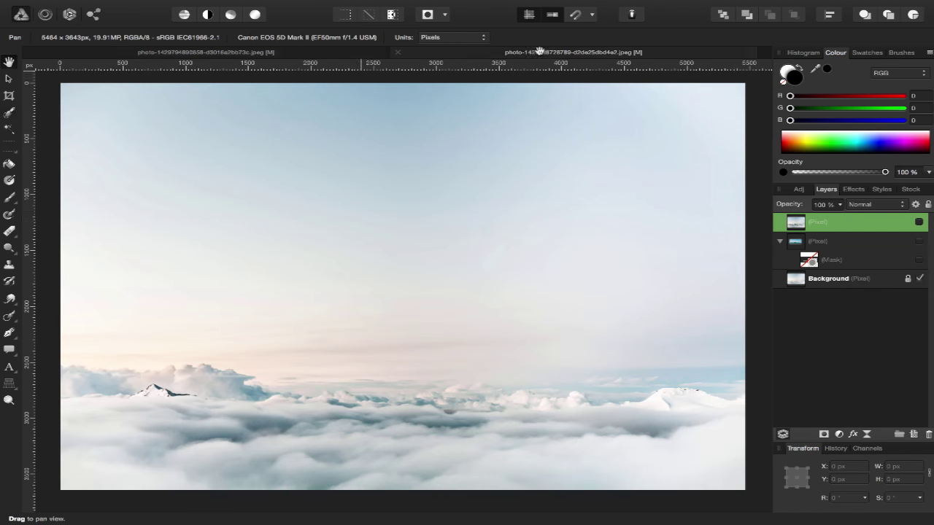
pyautogui.click(918, 222)
pyautogui.moveTo(717, 354); pyautogui.dragTo(713, 354)
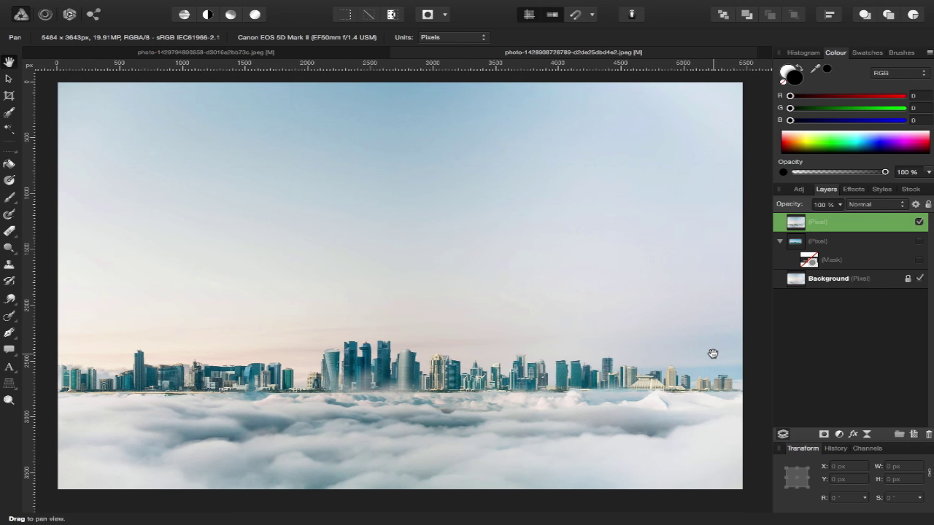
pyautogui.hscroll(-2, 713, 354)
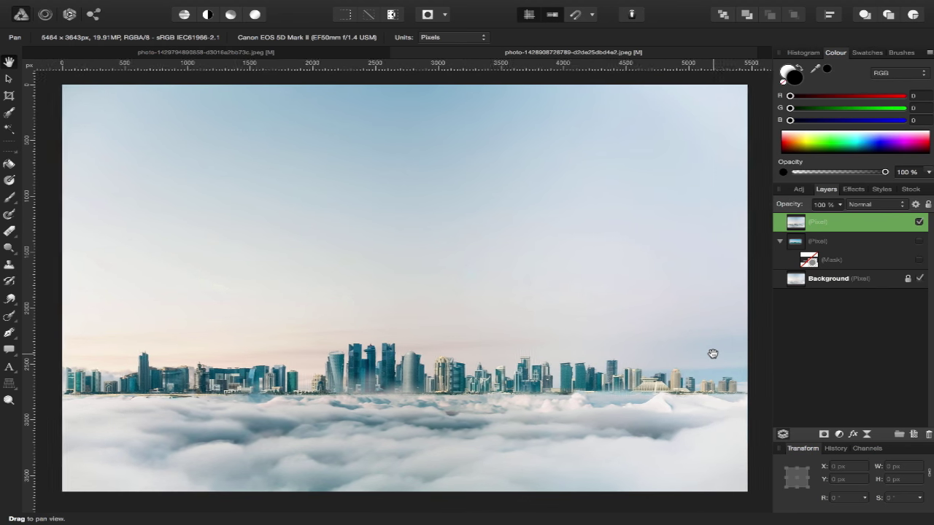
pyautogui.hscroll(2, 712, 353)
pyautogui.hscroll(-1, 712, 354)
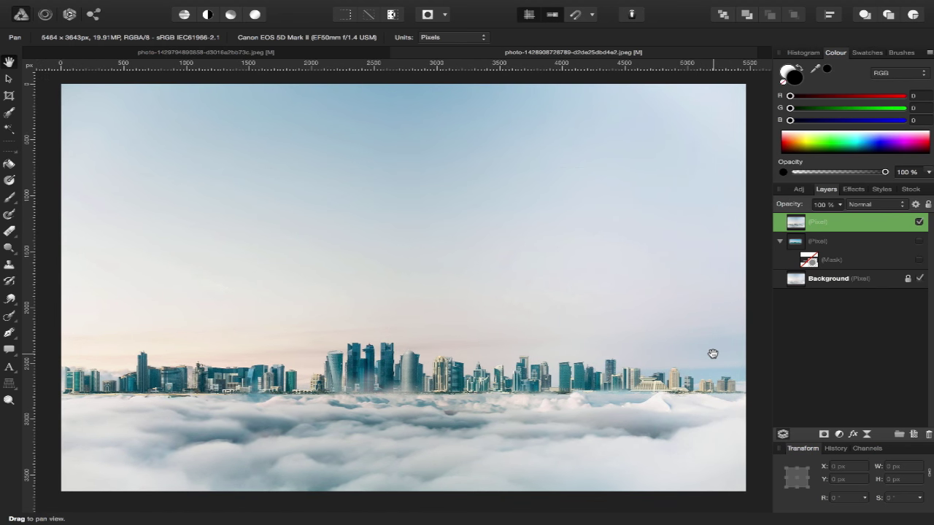